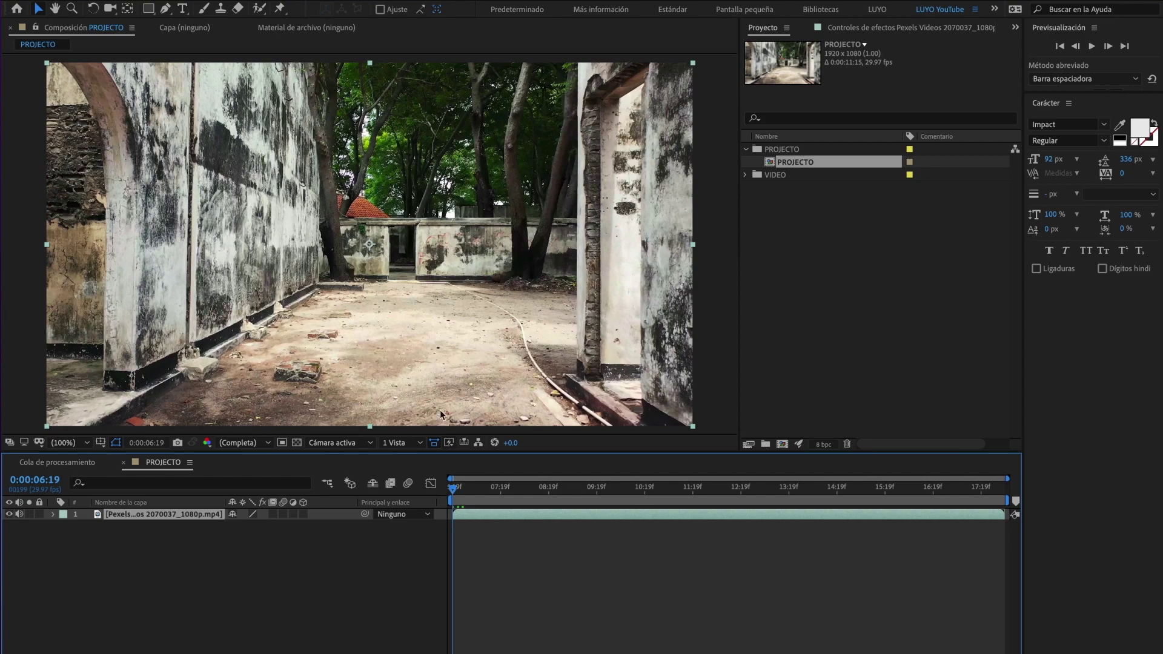
- Preview the courtyard footage, then apply Perspectiva > Rastreador de cámara 3D to the clip
mouse_move(461, 491)
mouse_down()
mouse_move(1020, 501)
mouse_move(447, 523)
mouse_up()
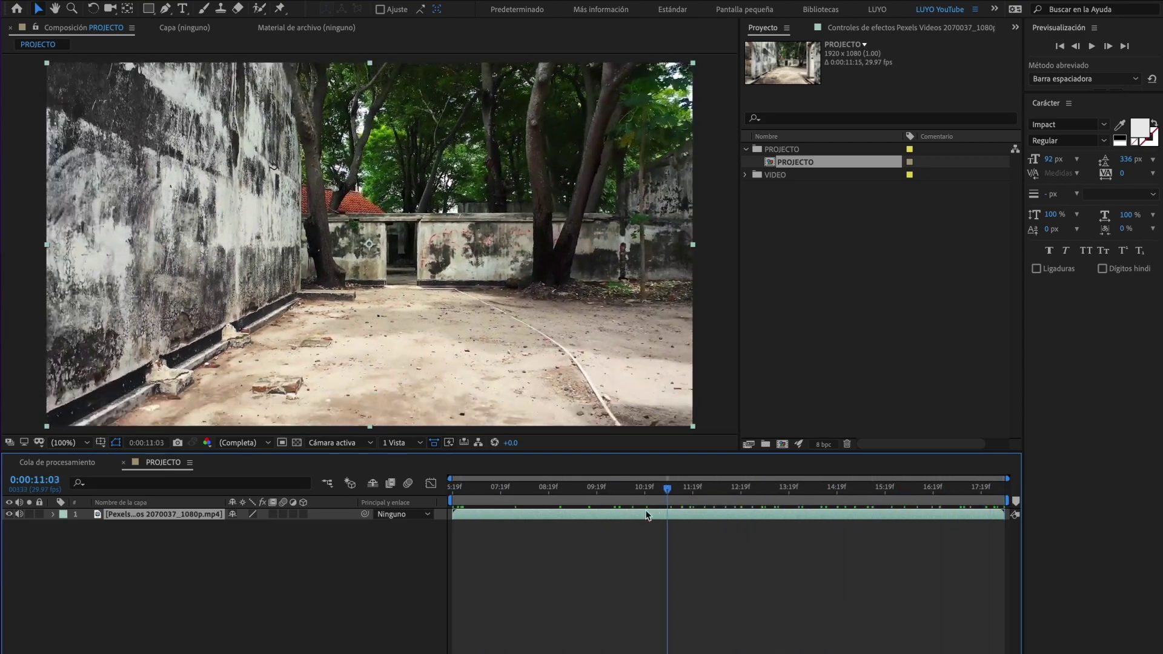
click(559, 516)
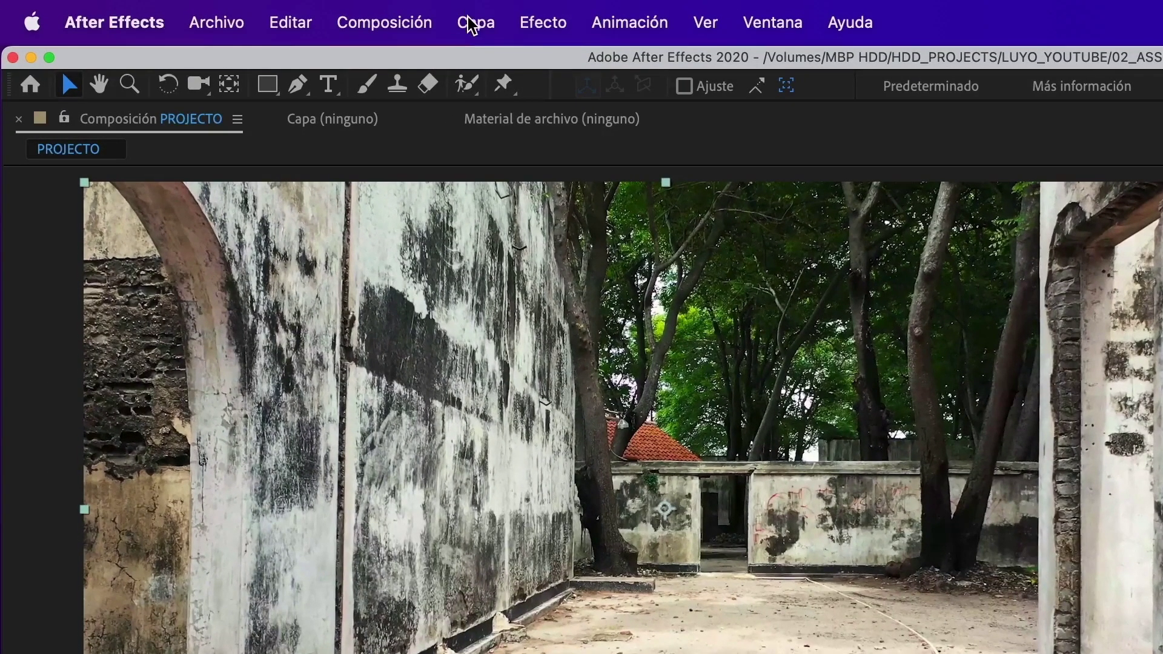
click(542, 22)
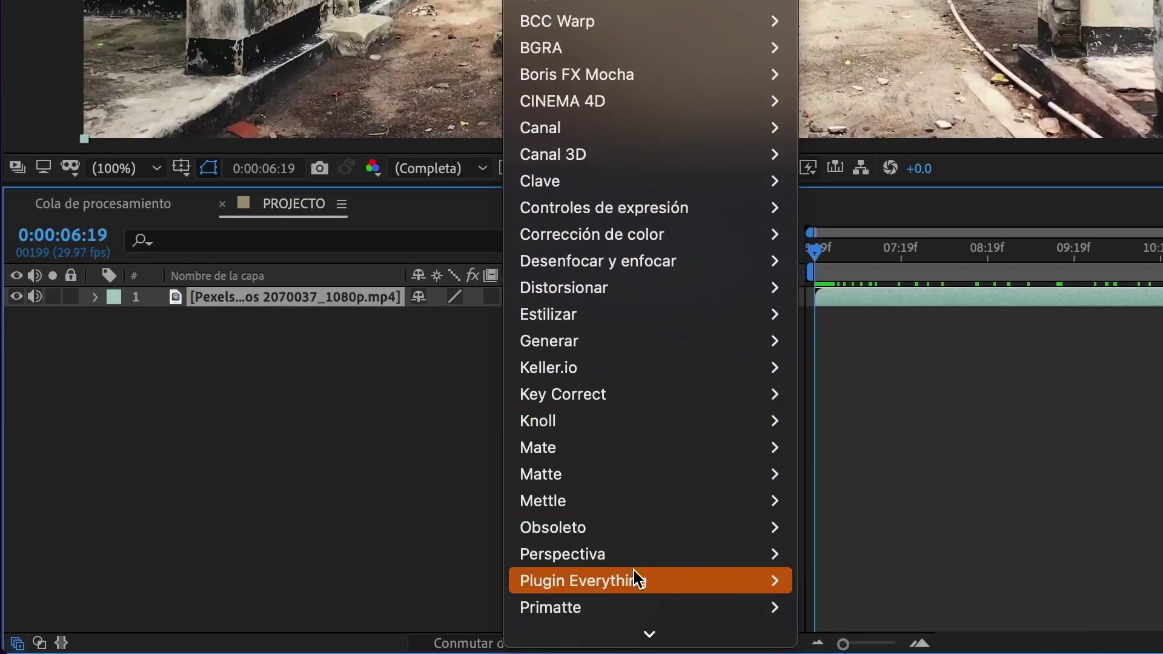
mouse_move(630, 552)
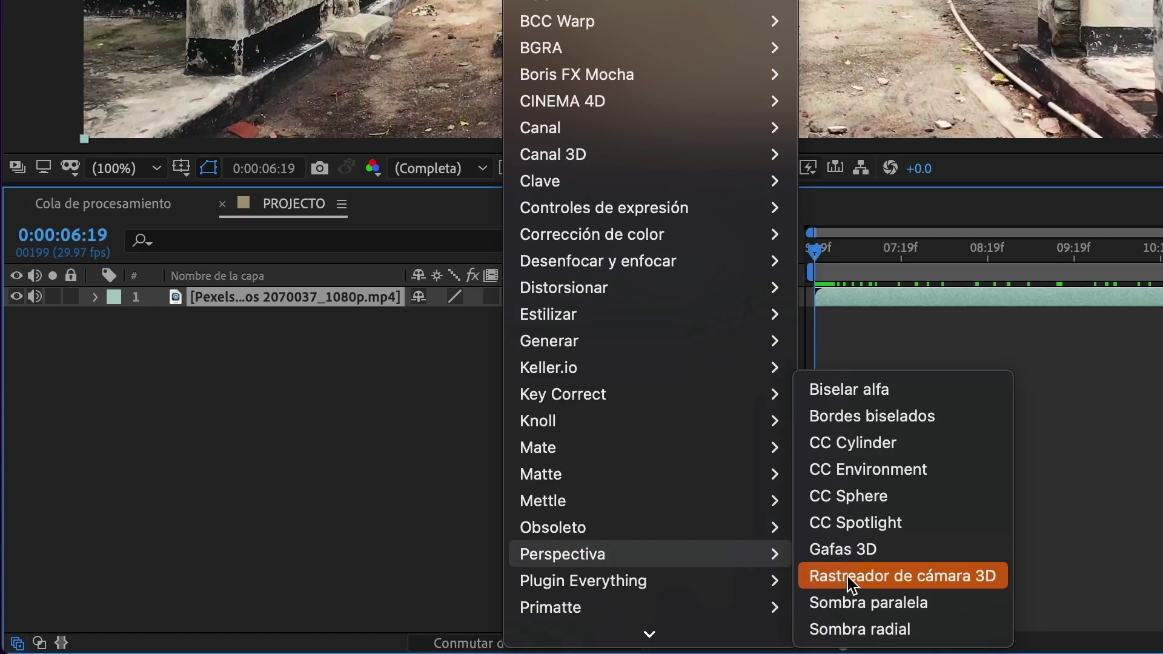
click(939, 581)
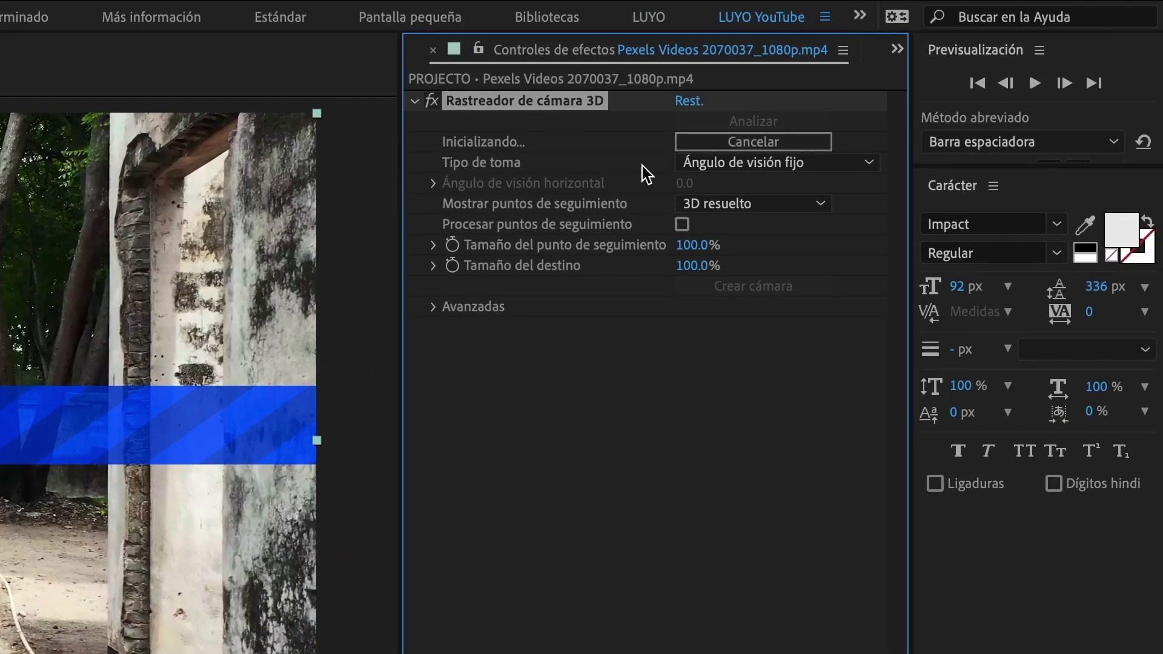
- Keep the shot type at Ángulo de visión fijo while the camera analysis completes
click(863, 164)
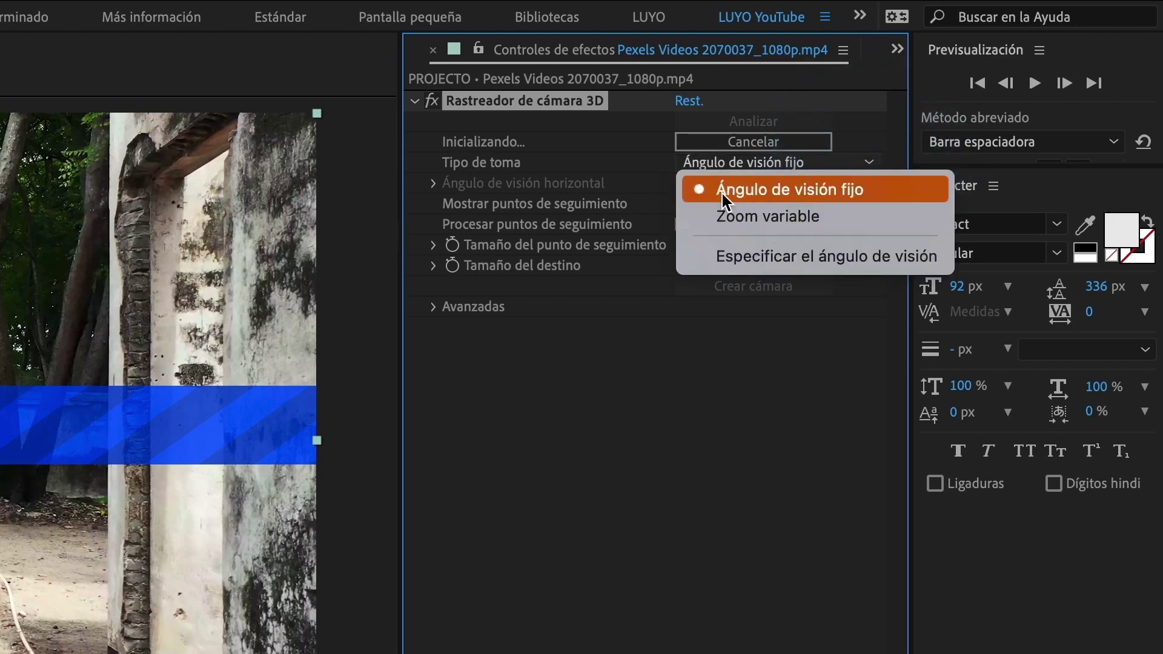
click(873, 161)
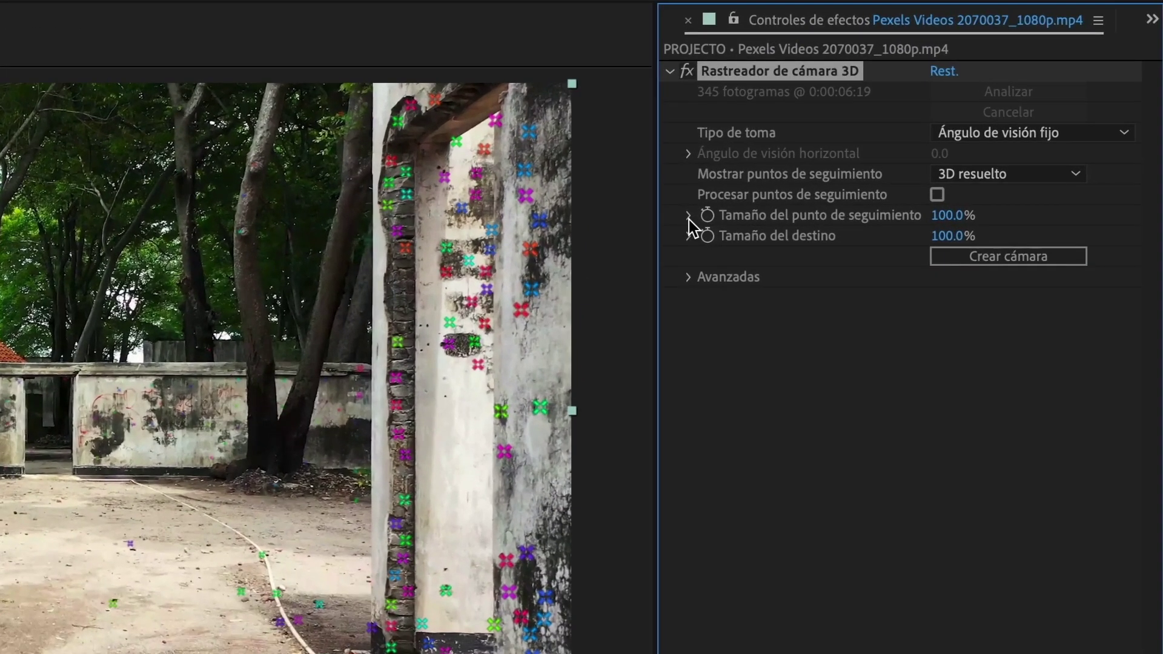
- Enlarge track points to 200% and select three ground points at 0:00:07:29 as the target
click(688, 217)
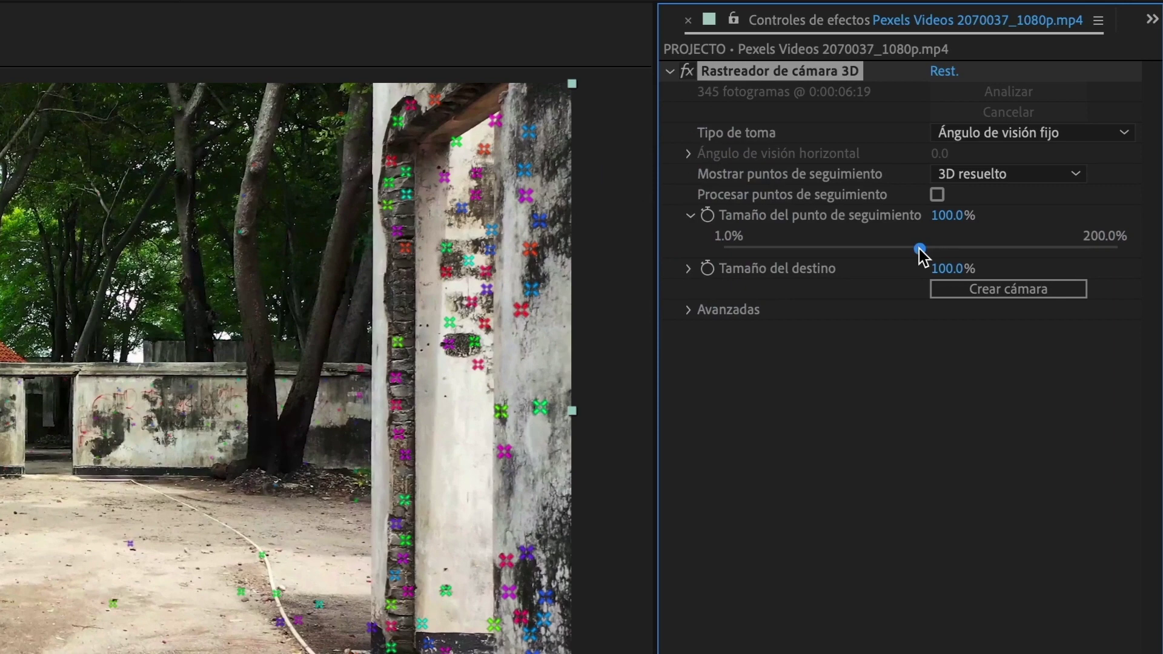
drag(919, 249, 1117, 249)
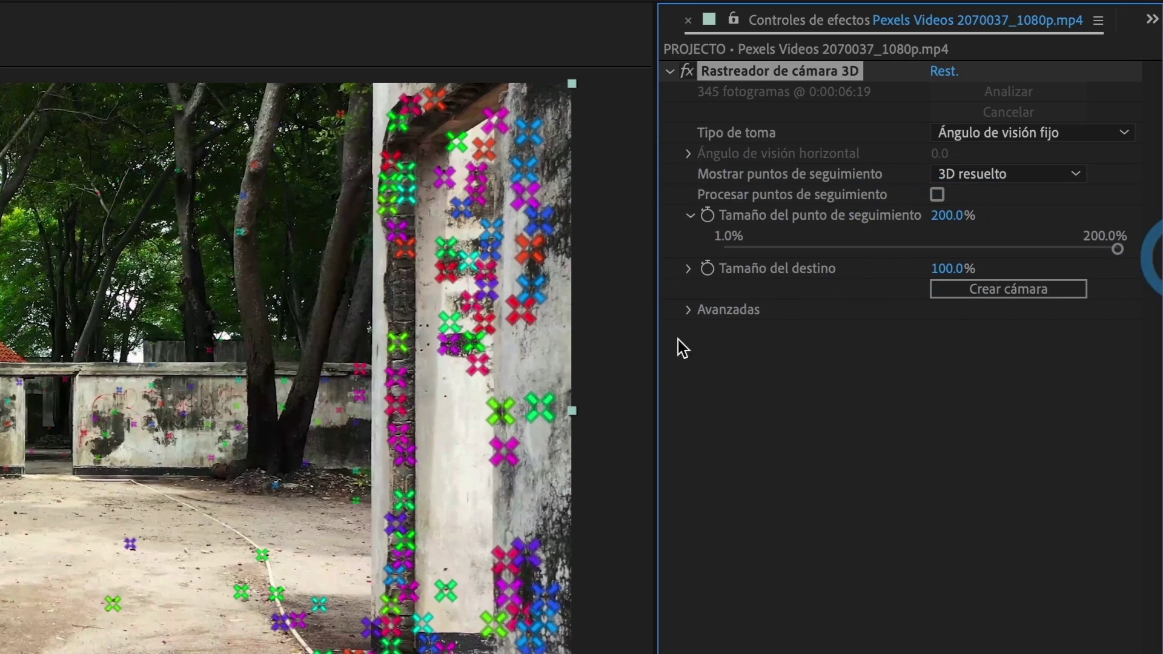
click(418, 382)
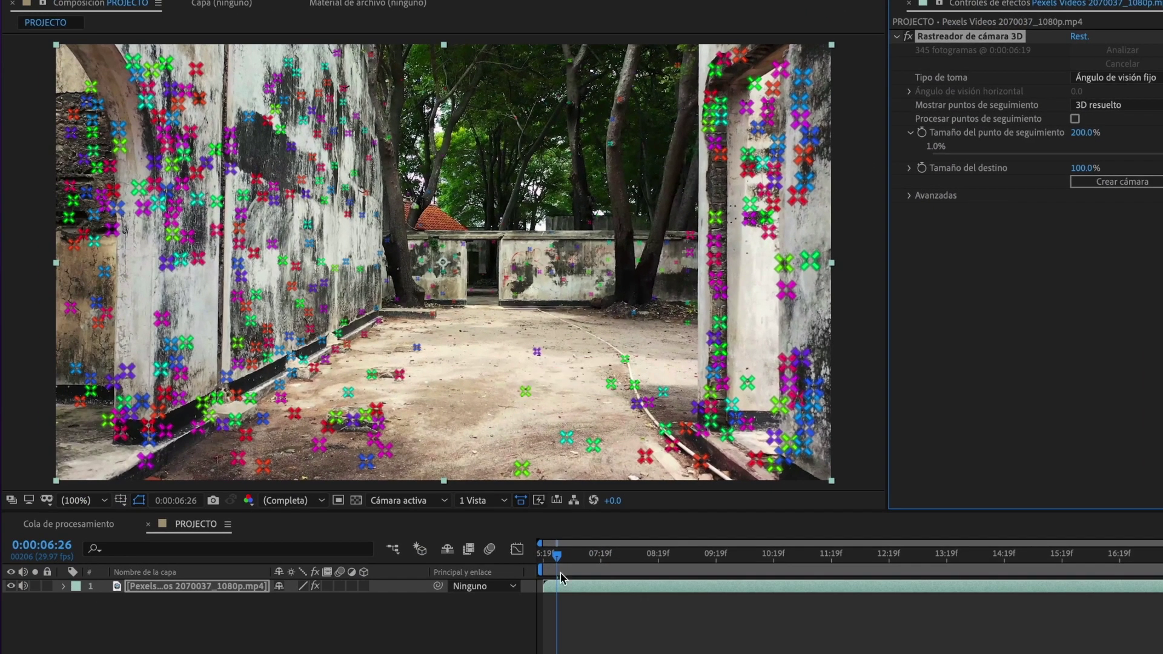
drag(562, 577, 620, 572)
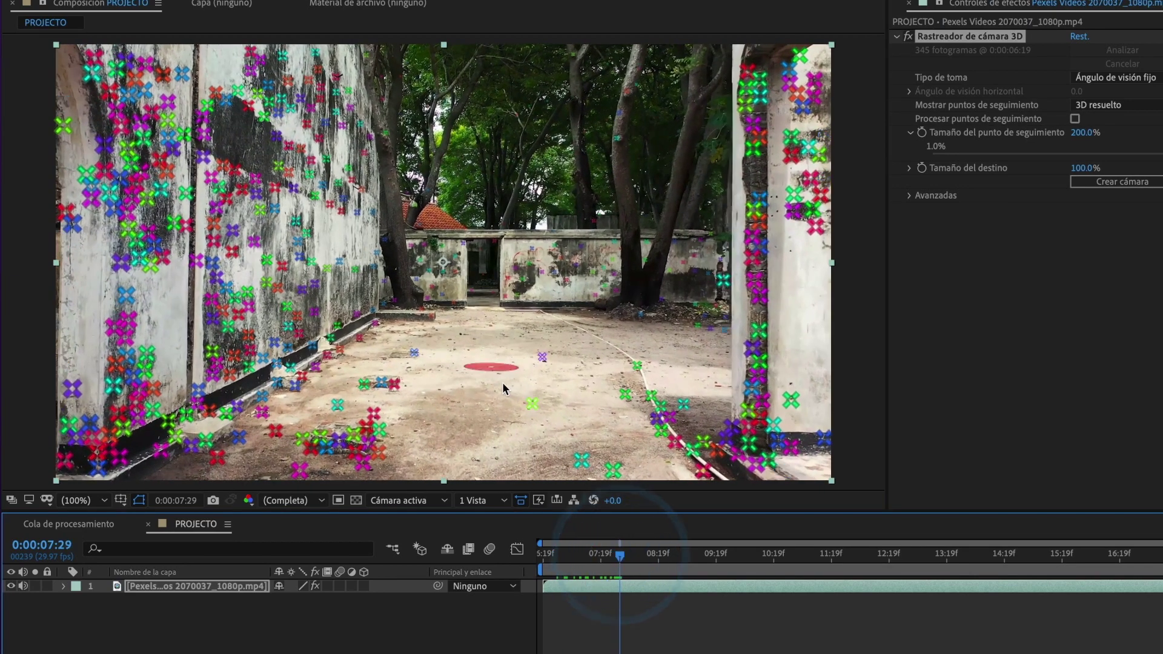
click(495, 375)
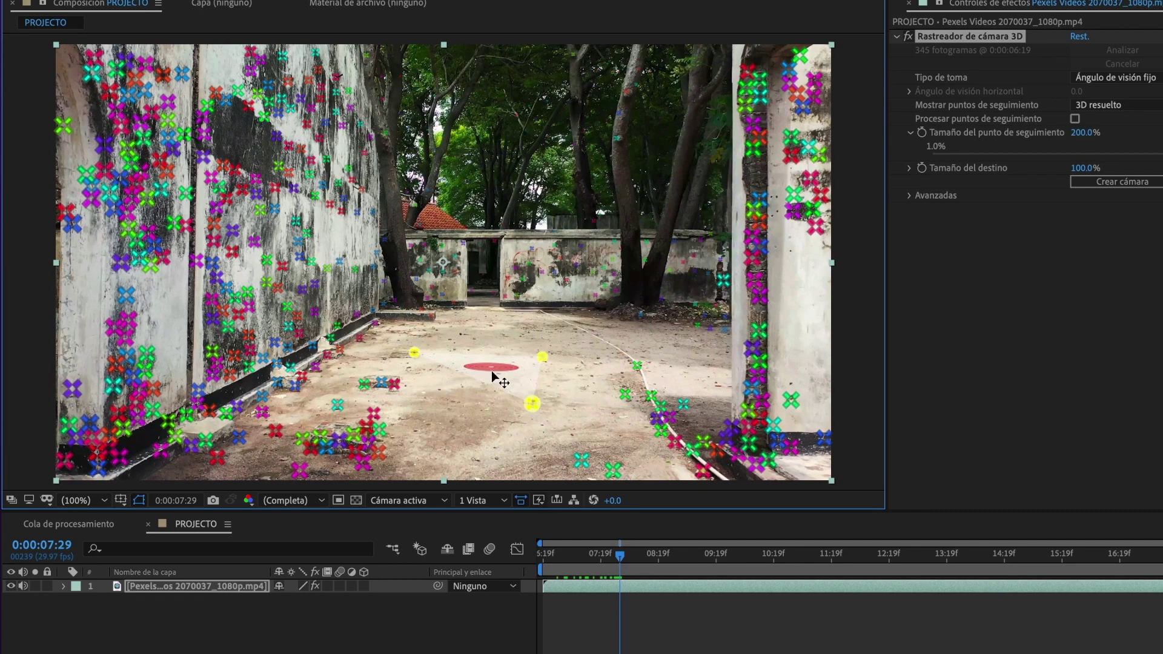
- Create a solid and camera from the floor target, scrubbing to verify the solid stays put
right_click(489, 368)
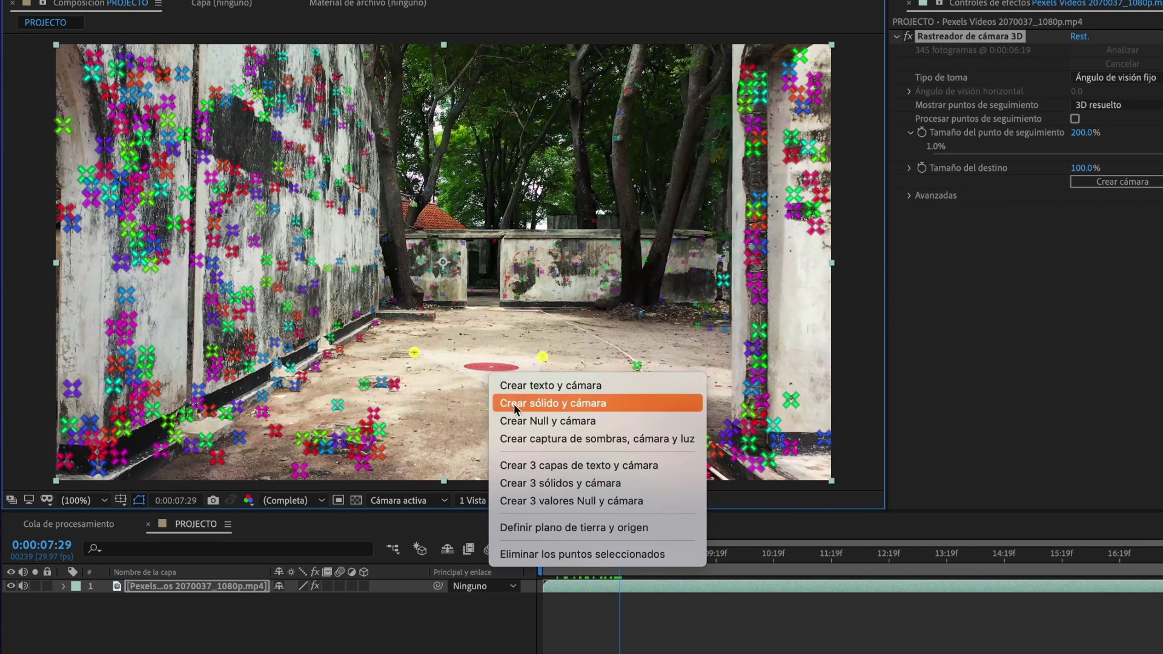
click(631, 407)
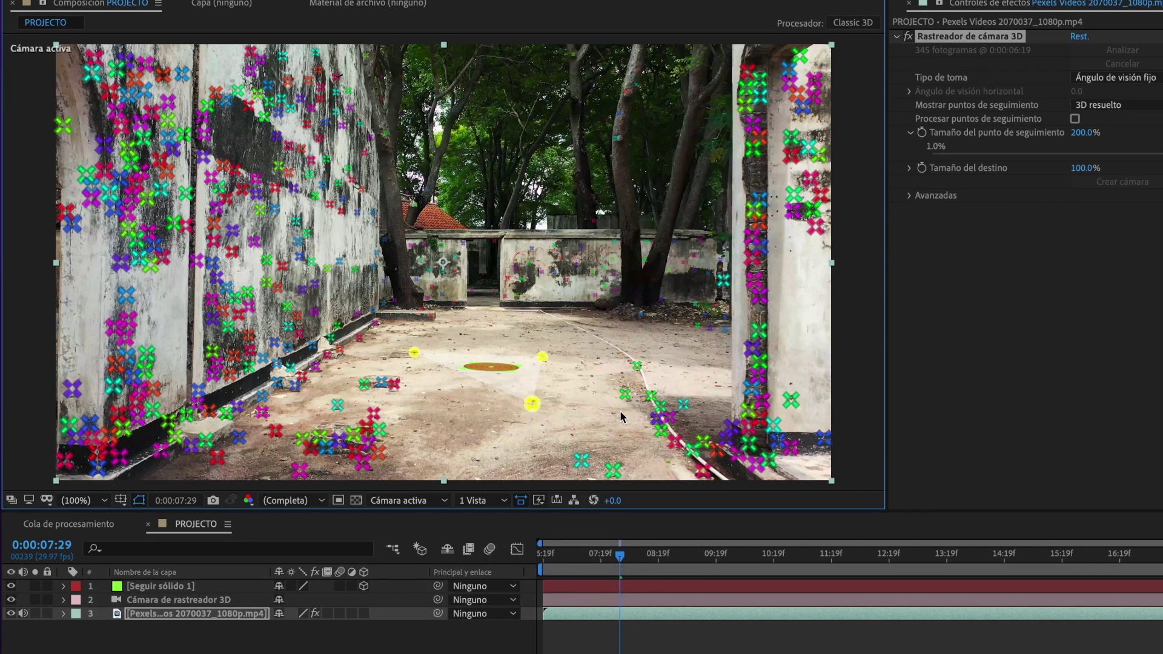
mouse_move(620, 555)
mouse_down()
mouse_move(555, 558)
mouse_move(1081, 589)
mouse_move(706, 585)
mouse_up()
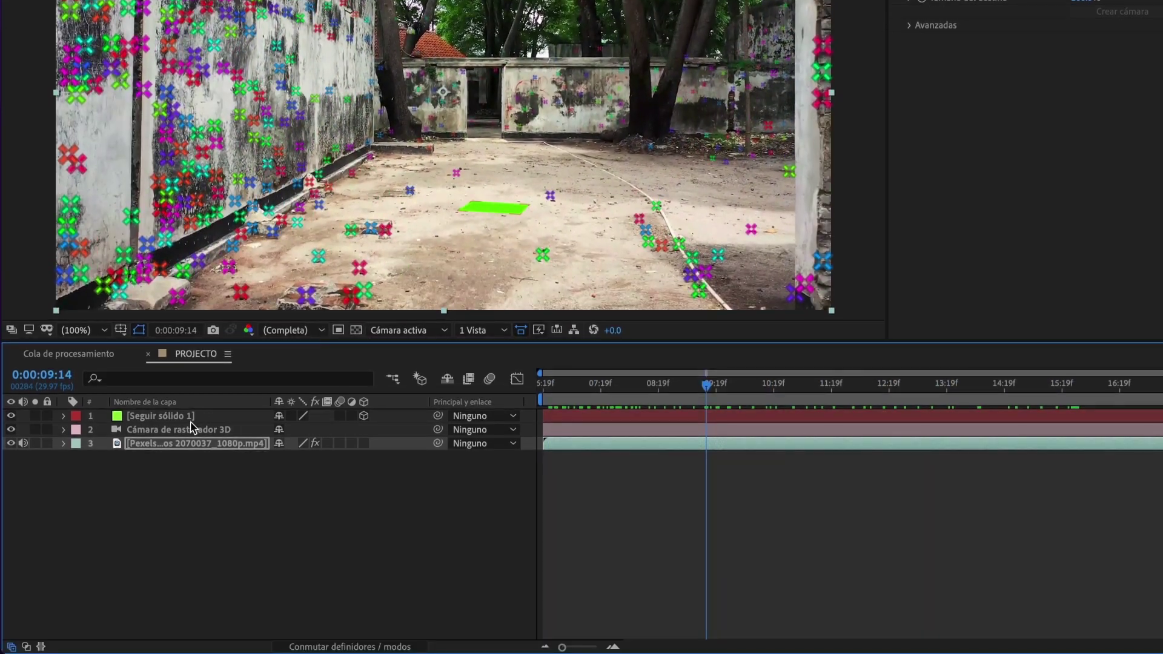
- Rename the tracked solid layer to Plano
click(176, 586)
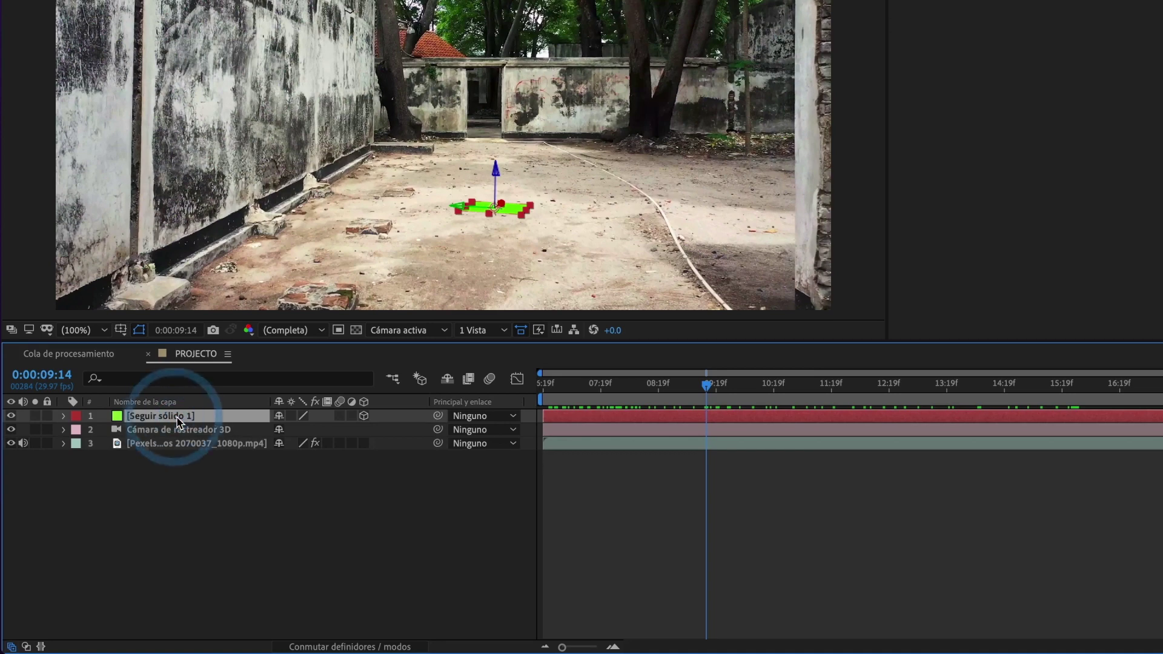
key(Return)
text(Plano)
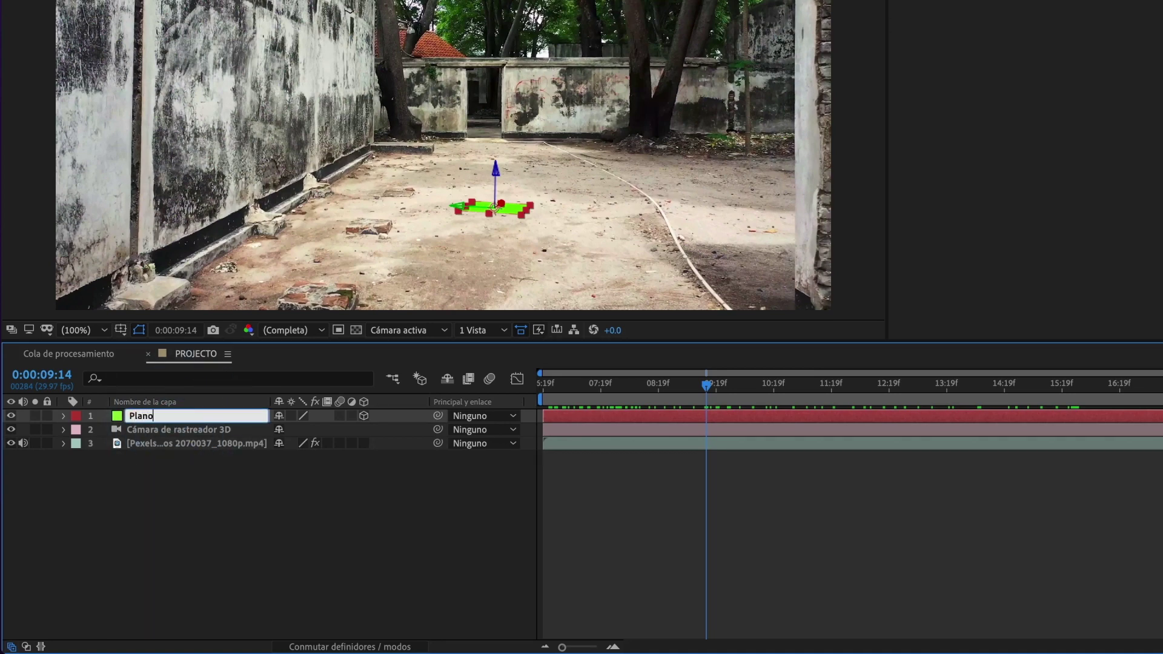
key(Return)
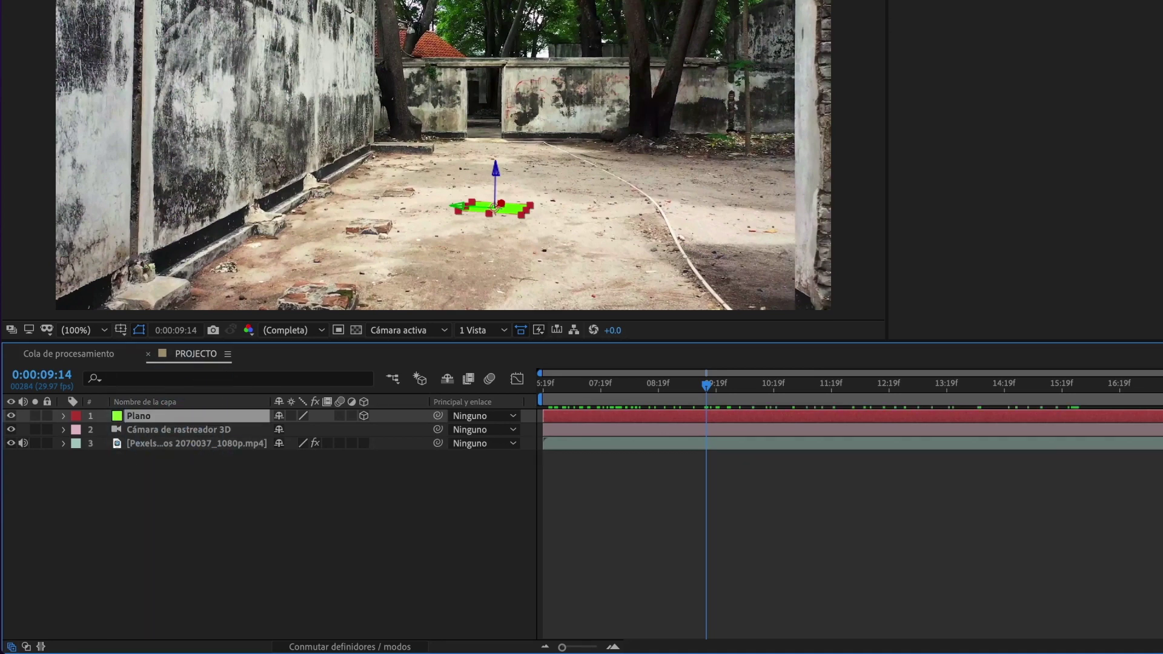
- Expand the tracker camera's Transform properties, scrub to watch them animate, then collapse them
click(150, 432)
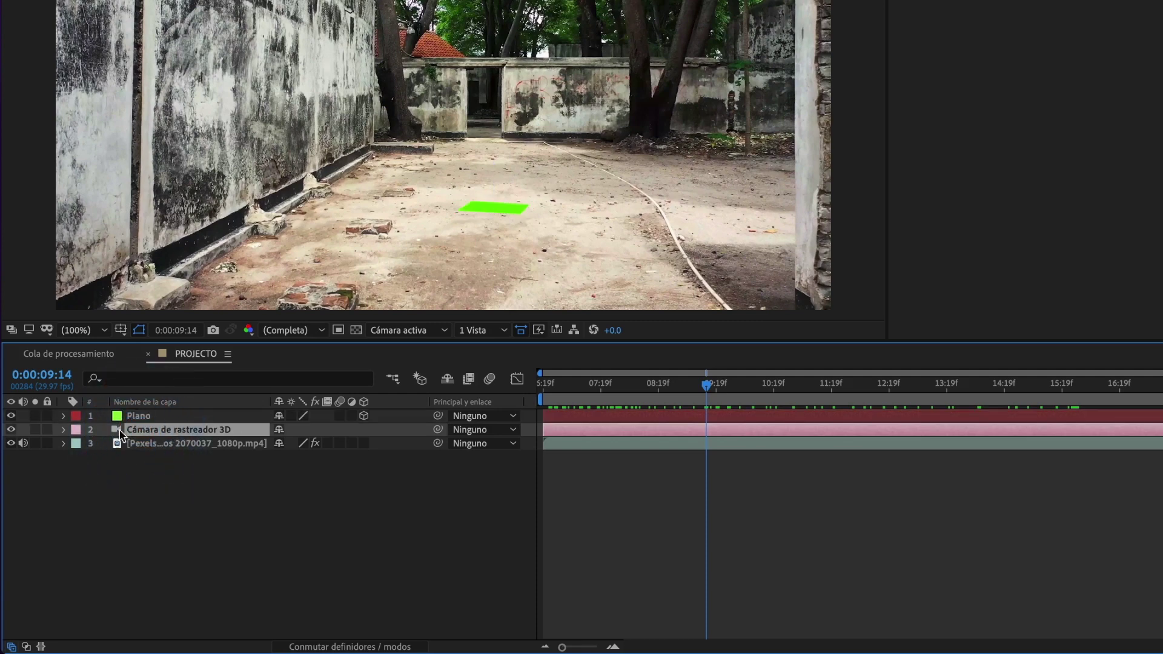
click(136, 431)
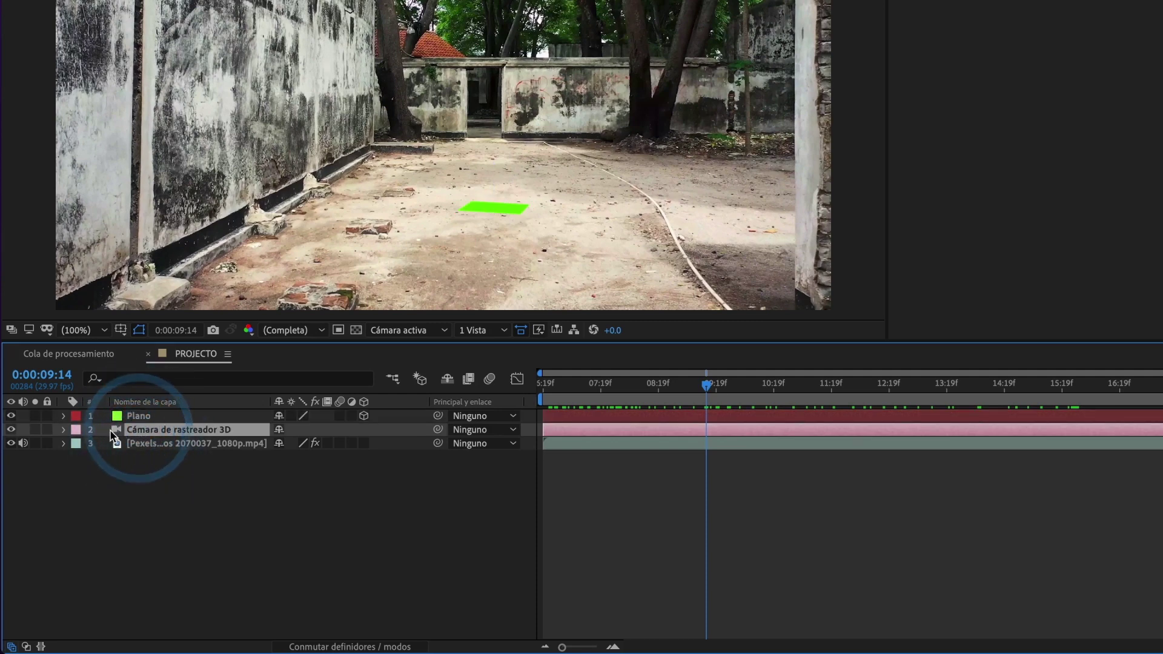
click(64, 431)
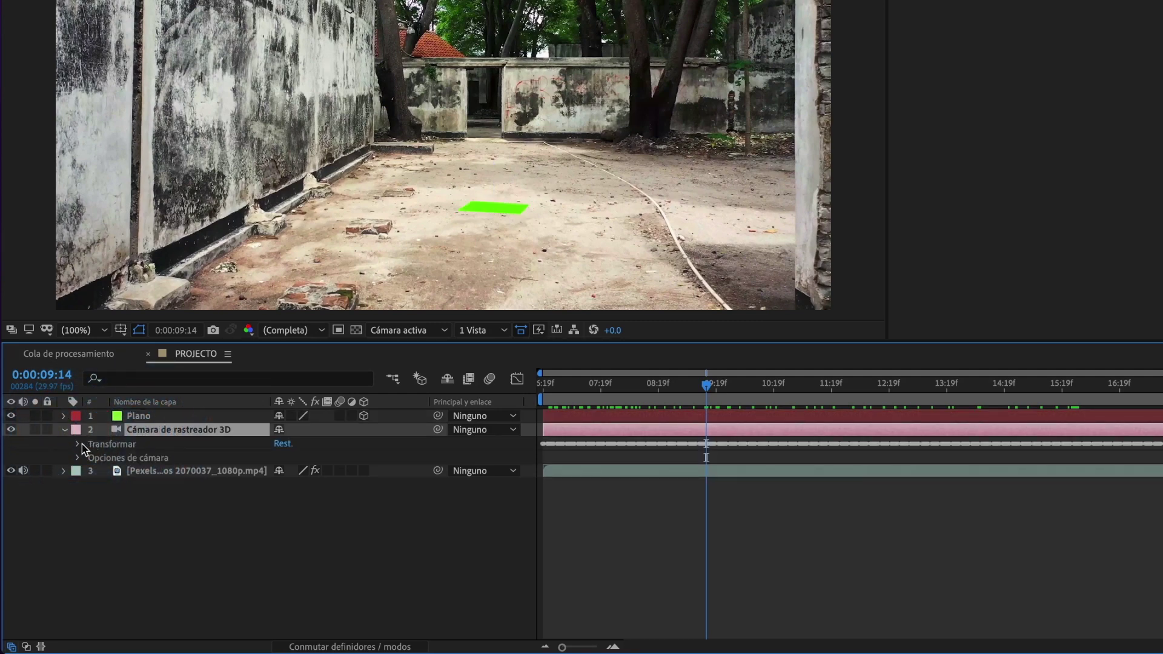
click(78, 444)
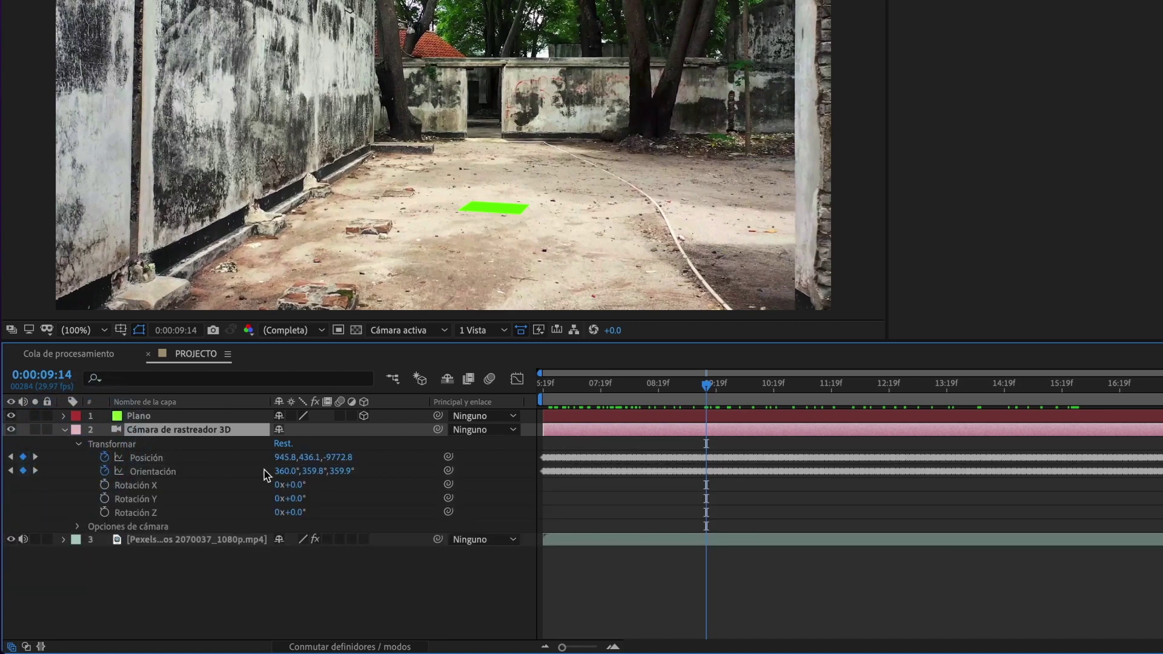
mouse_move(551, 387)
mouse_down()
mouse_move(1155, 497)
mouse_move(552, 506)
mouse_up()
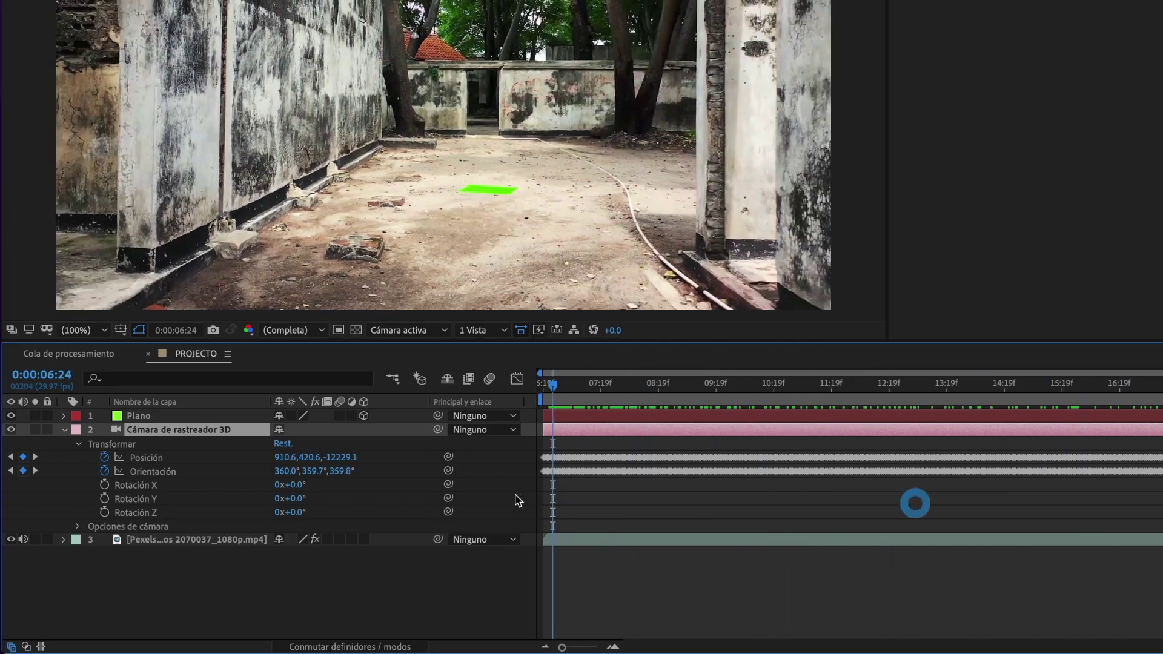
click(79, 444)
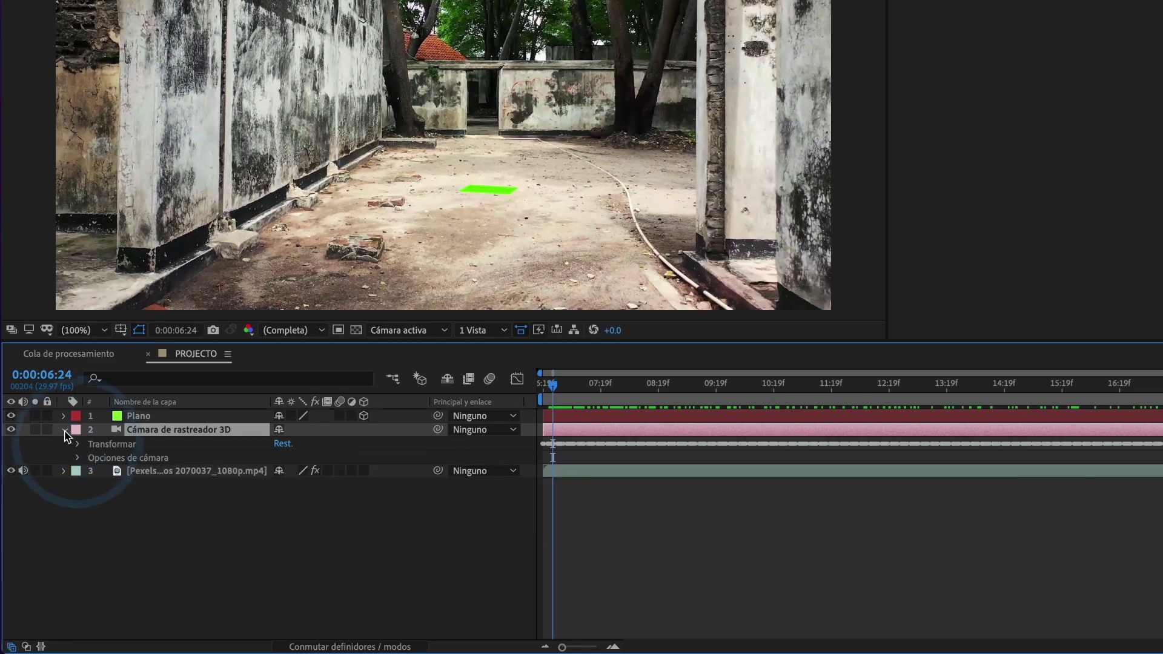
click(64, 429)
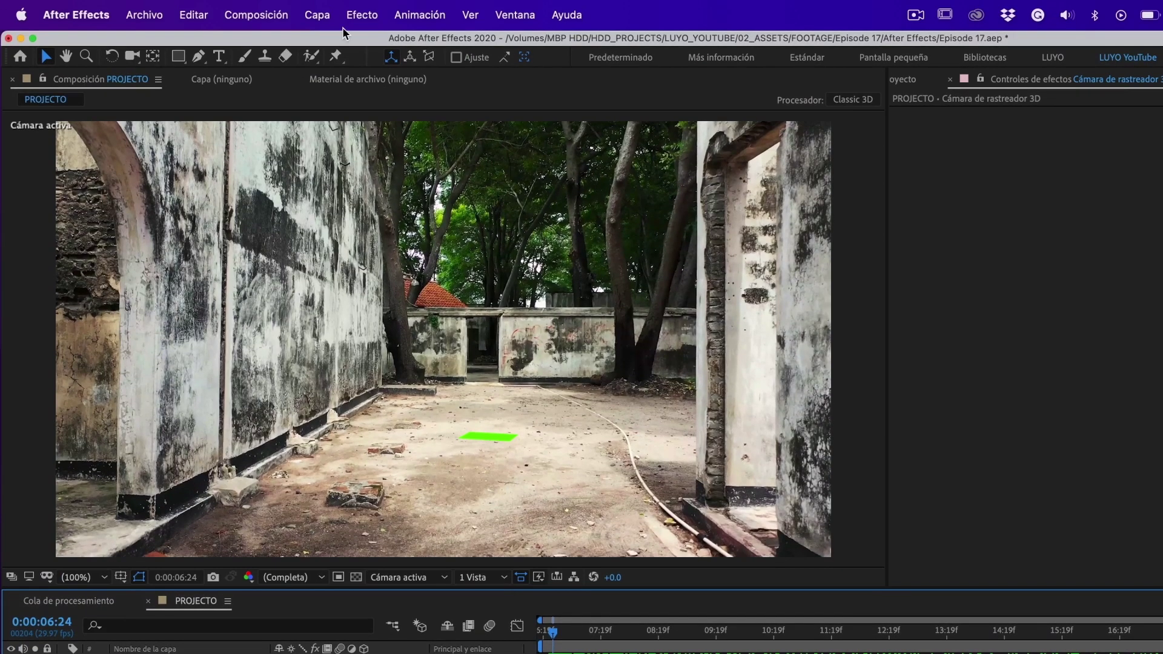
- Create a new 1920×1080 solid layer named E3D
click(317, 14)
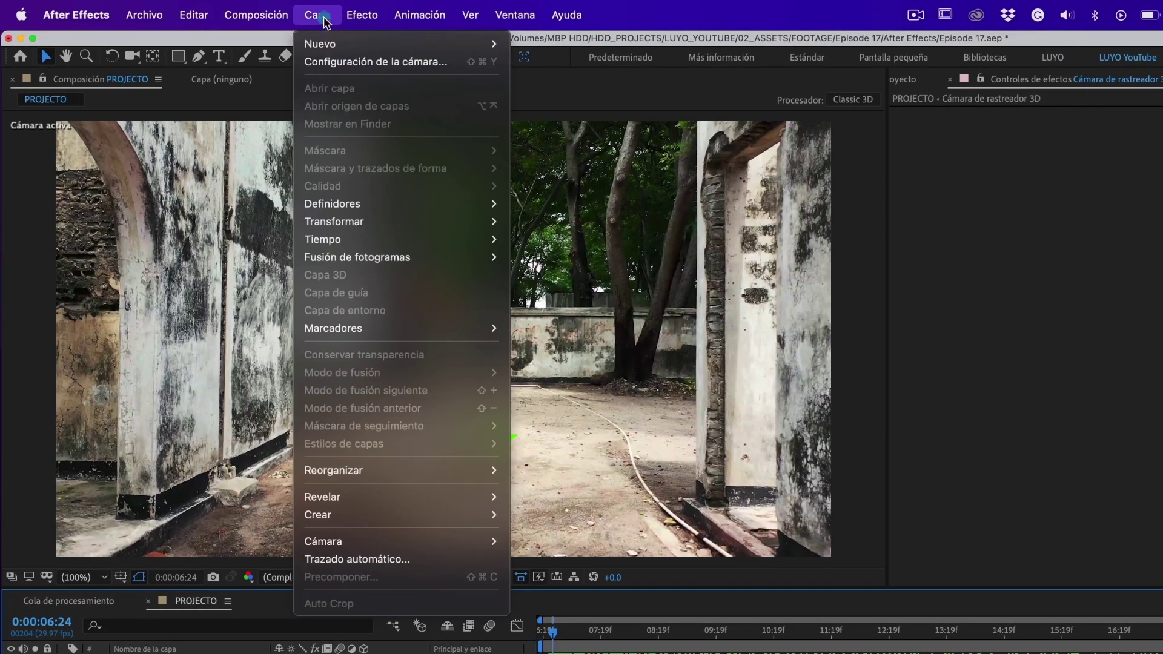
mouse_move(326, 46)
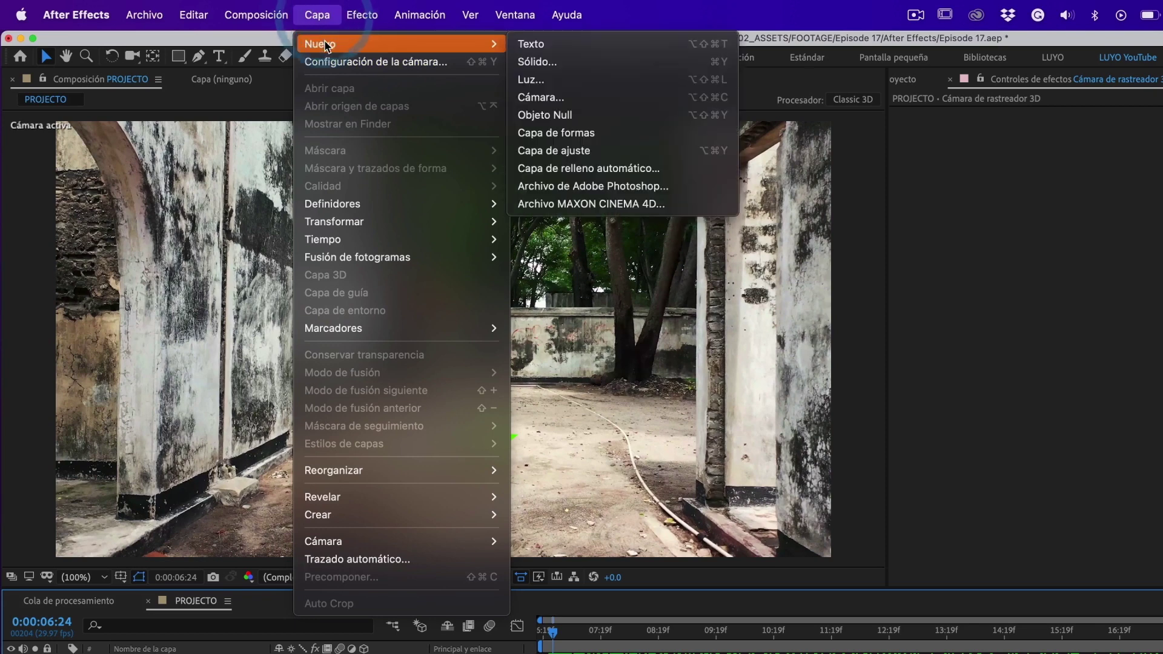
click(560, 62)
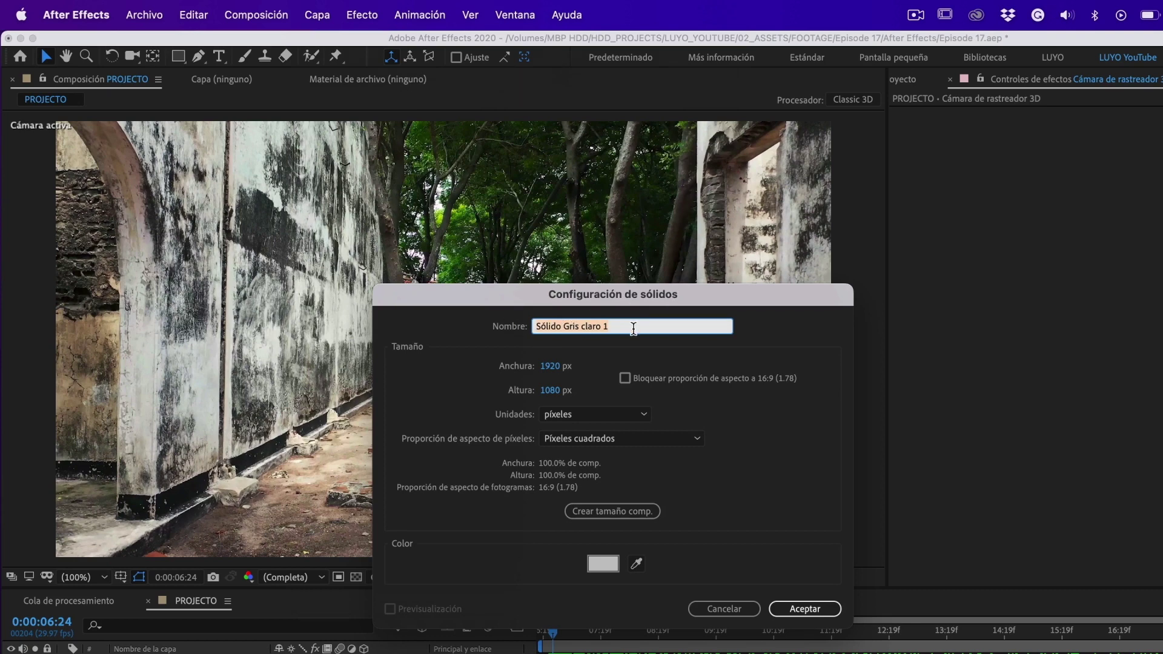
text(E3D)
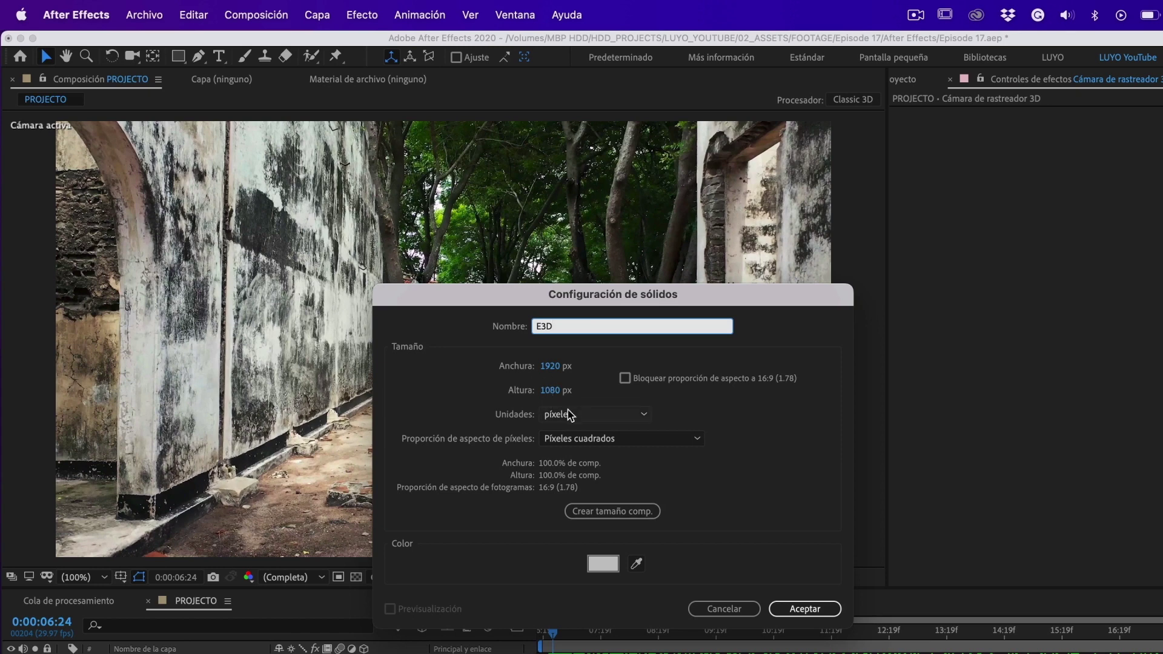
click(815, 606)
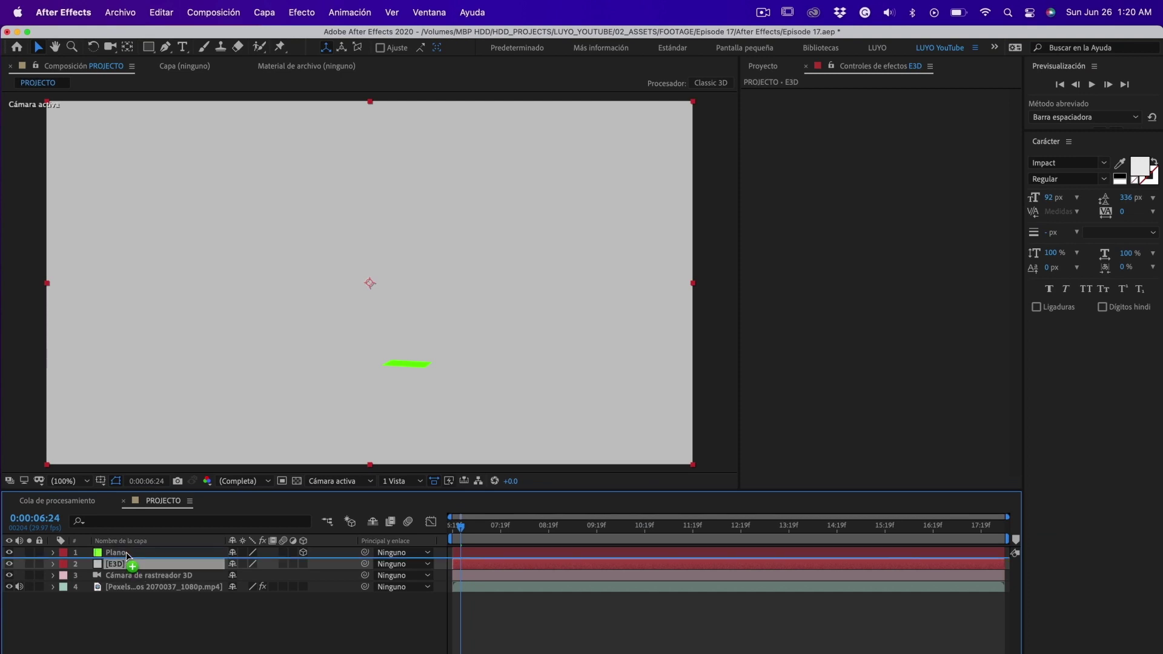
- Move E3D to the top, apply Video Copilot > Element, and open its Scene Setup
drag(126, 568, 110, 554)
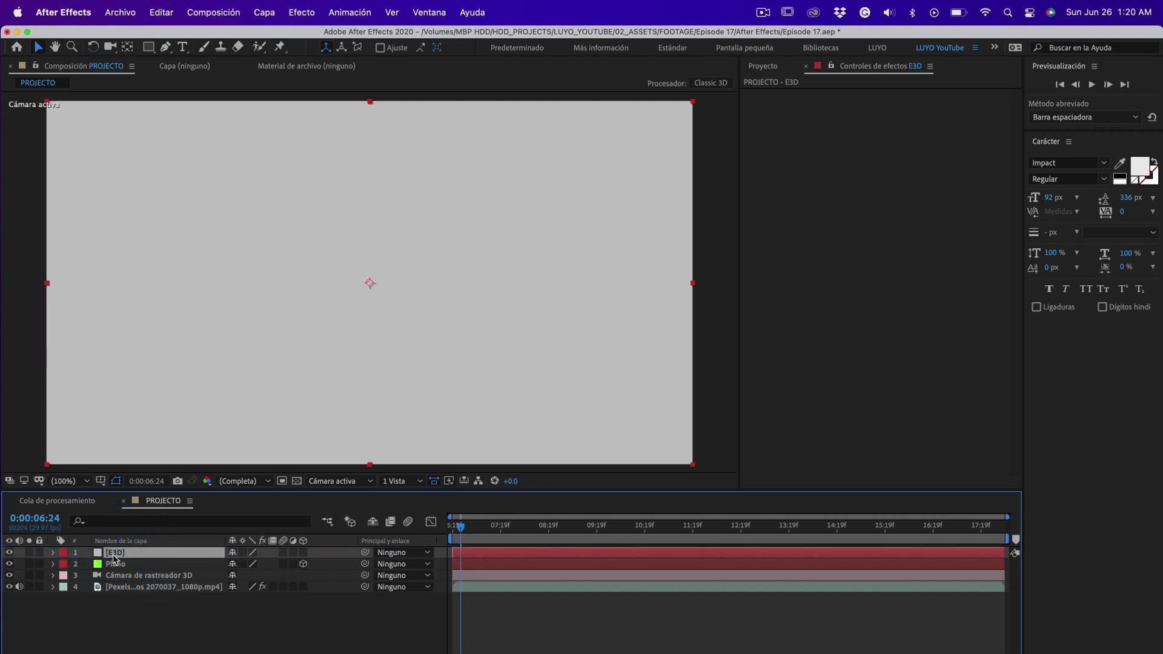
click(302, 13)
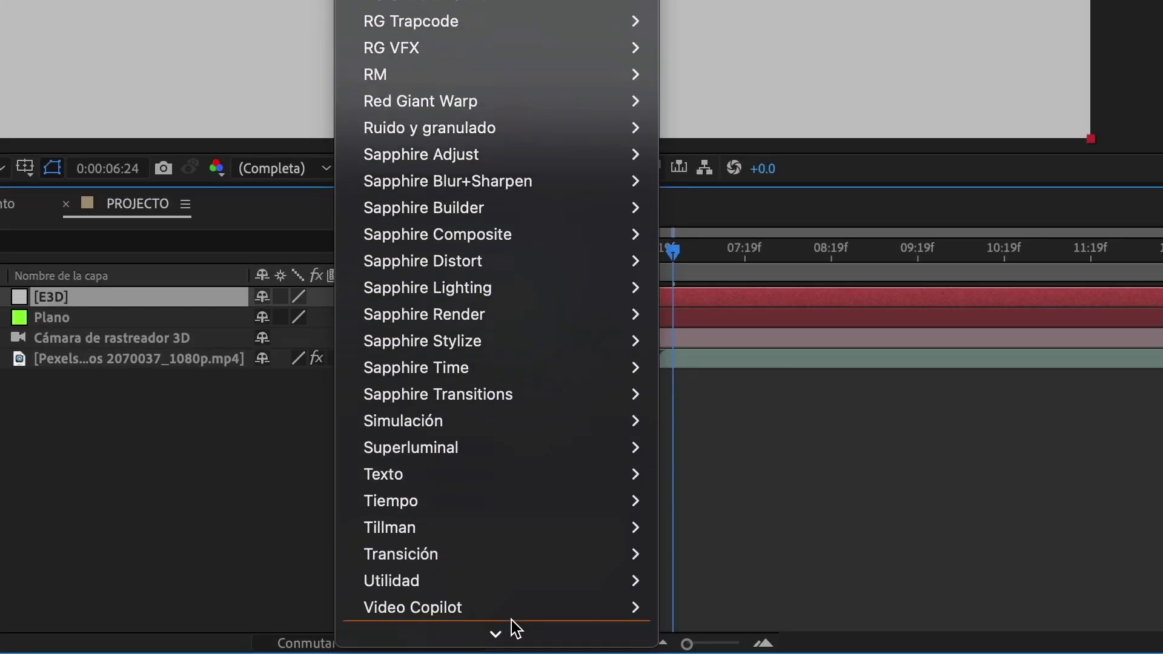
mouse_move(491, 609)
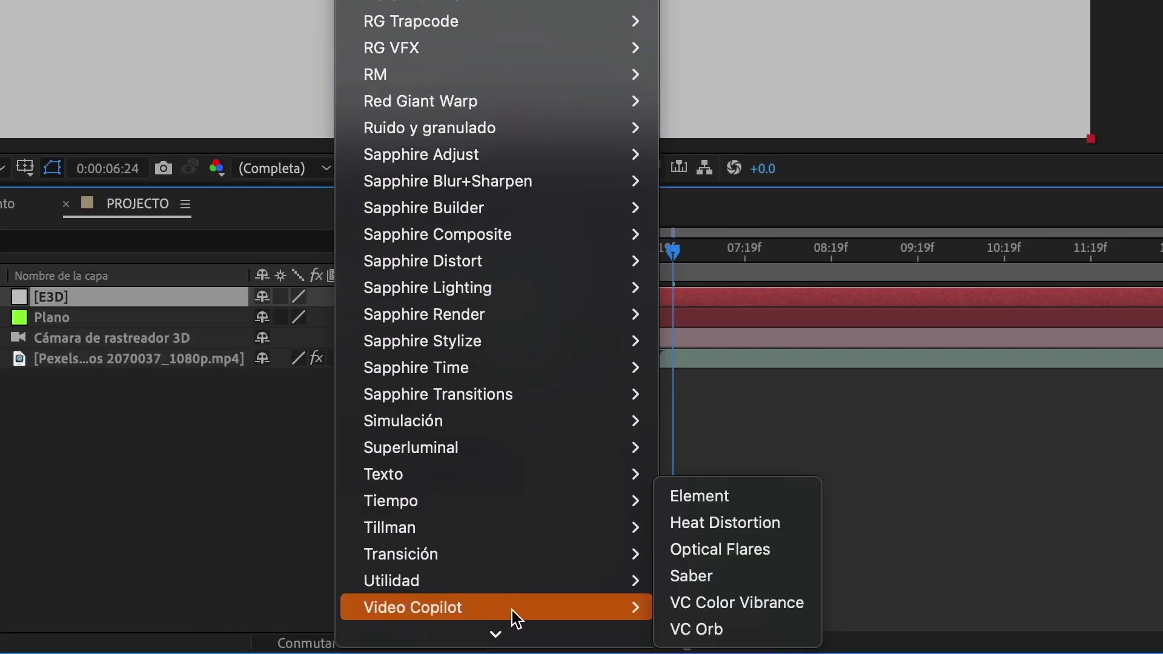
click(696, 503)
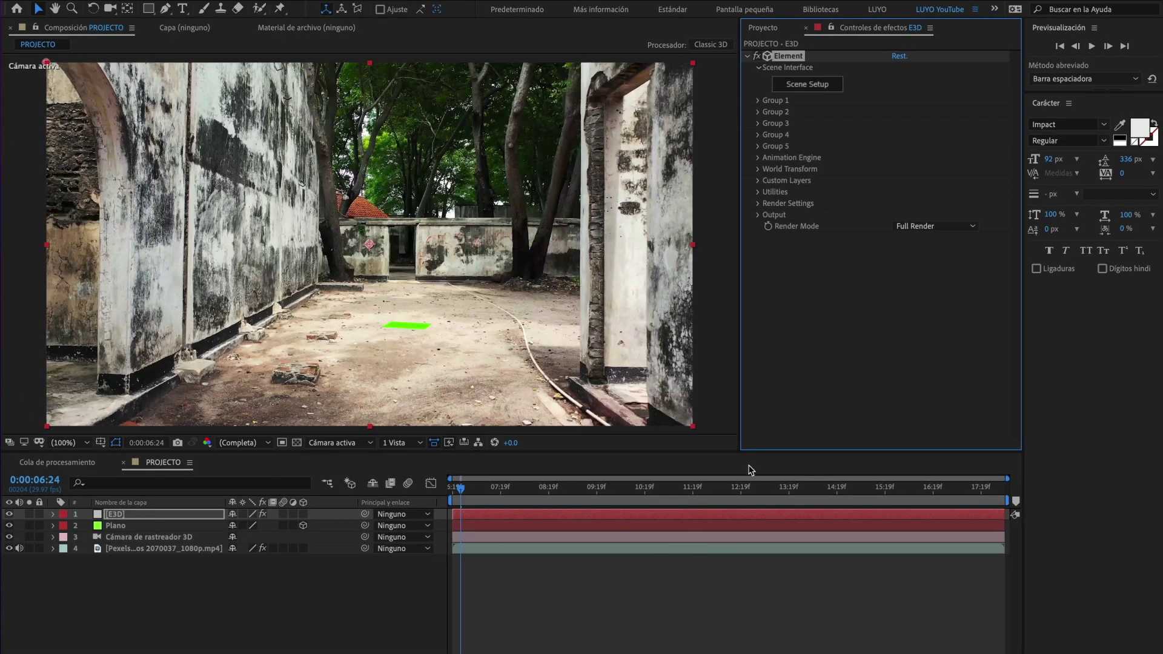
click(796, 86)
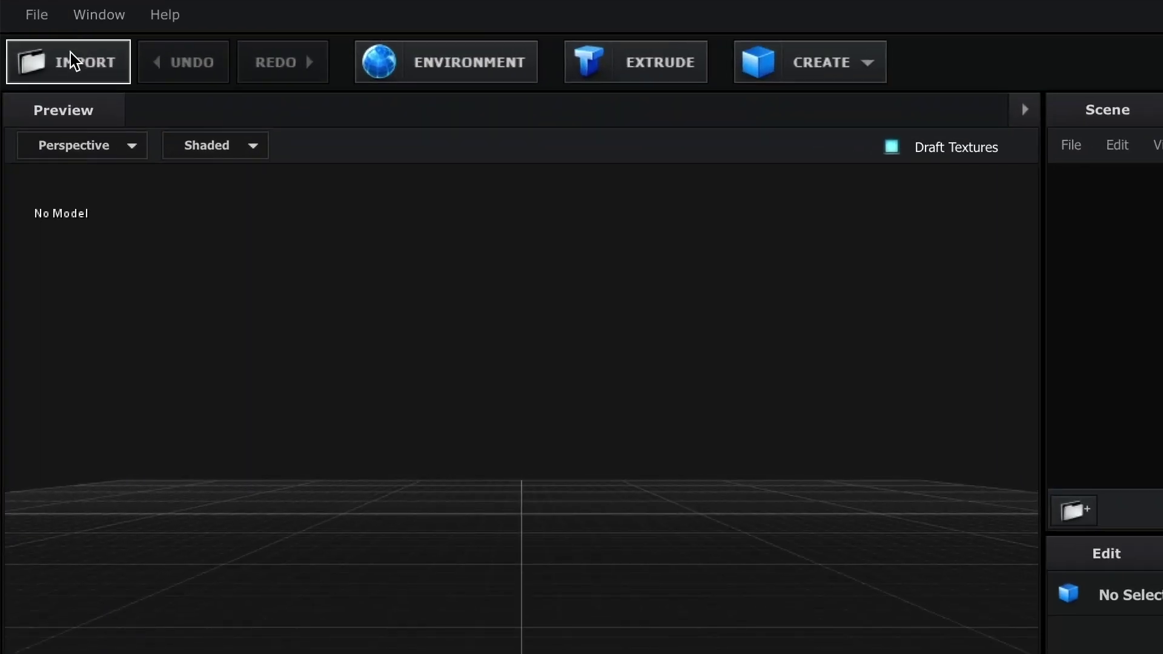
- Import Pokemon.obj from Escritorio > POKEMON > IVYSAUR_OBJ after previewing the model
click(70, 53)
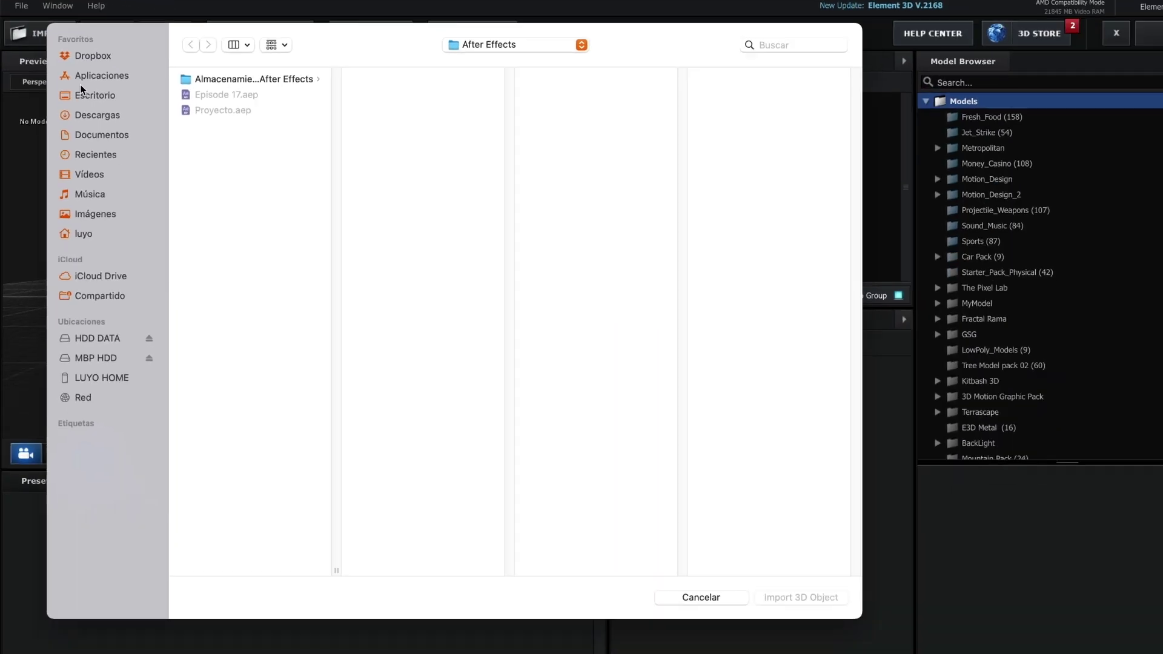
click(81, 93)
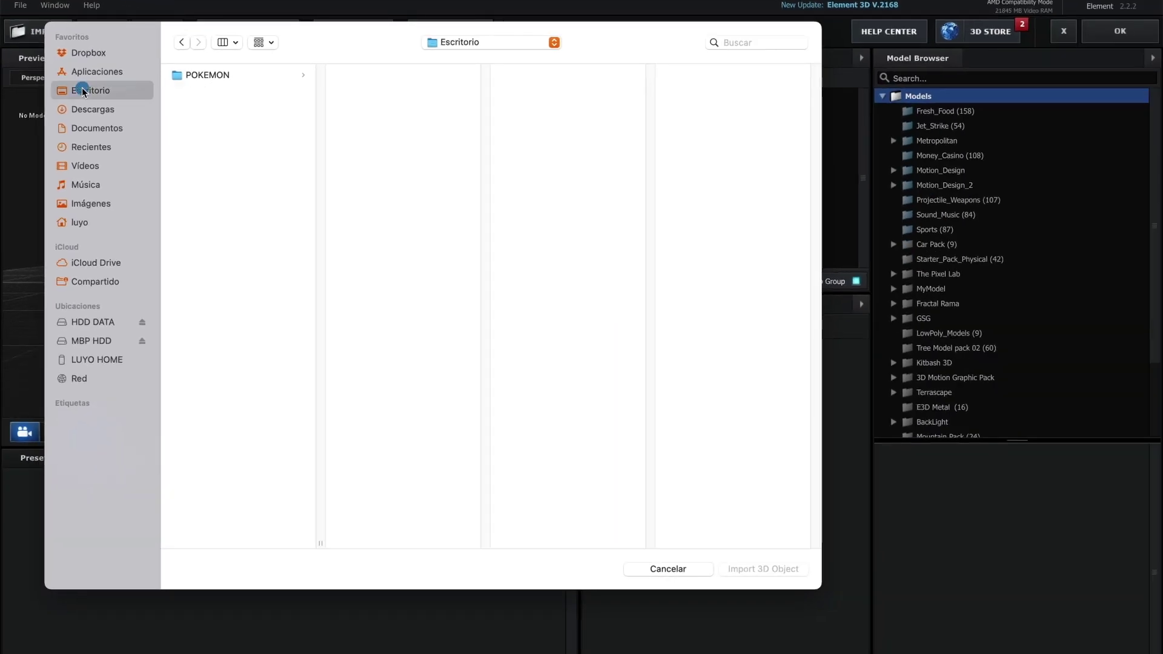
click(204, 79)
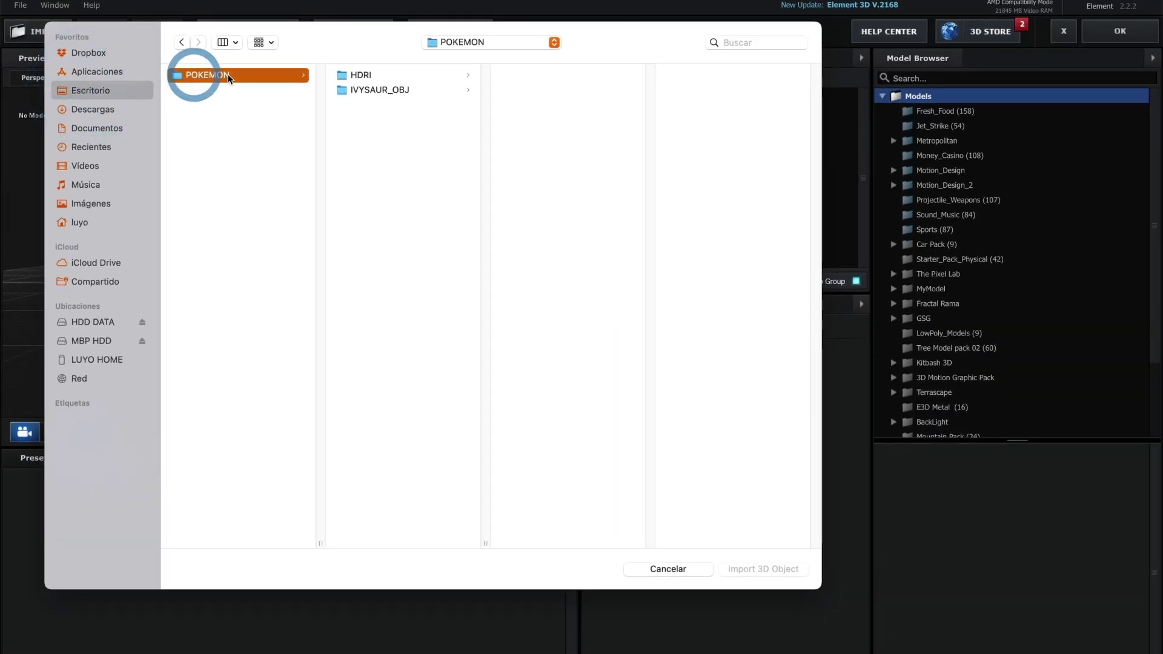
click(389, 91)
click(389, 90)
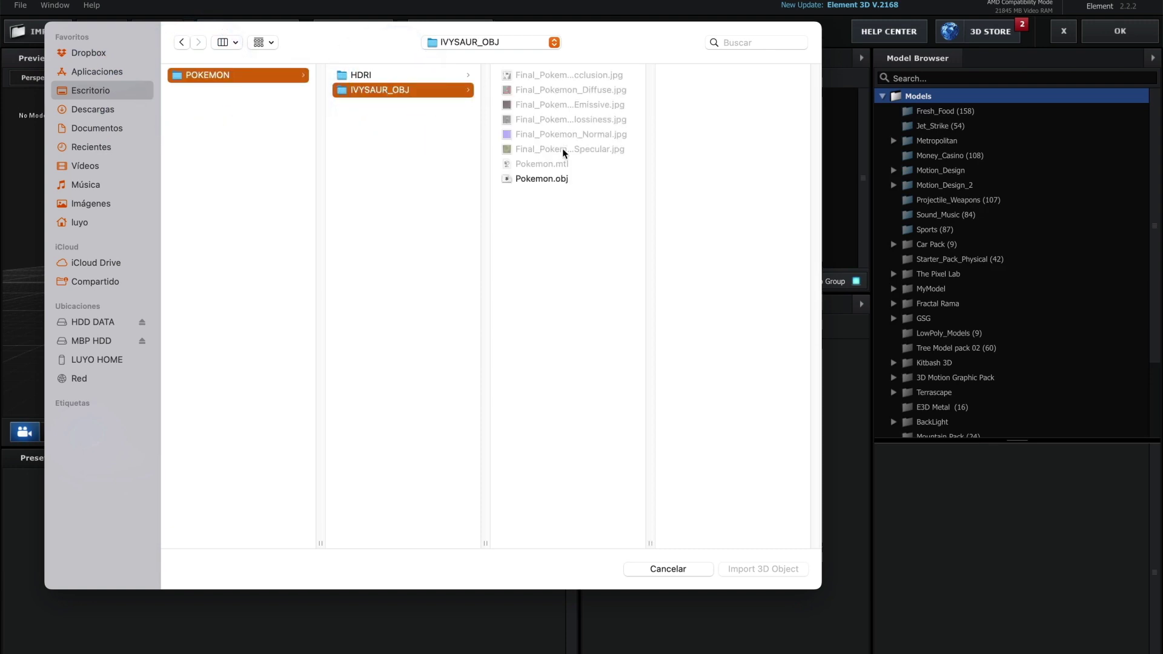
click(526, 180)
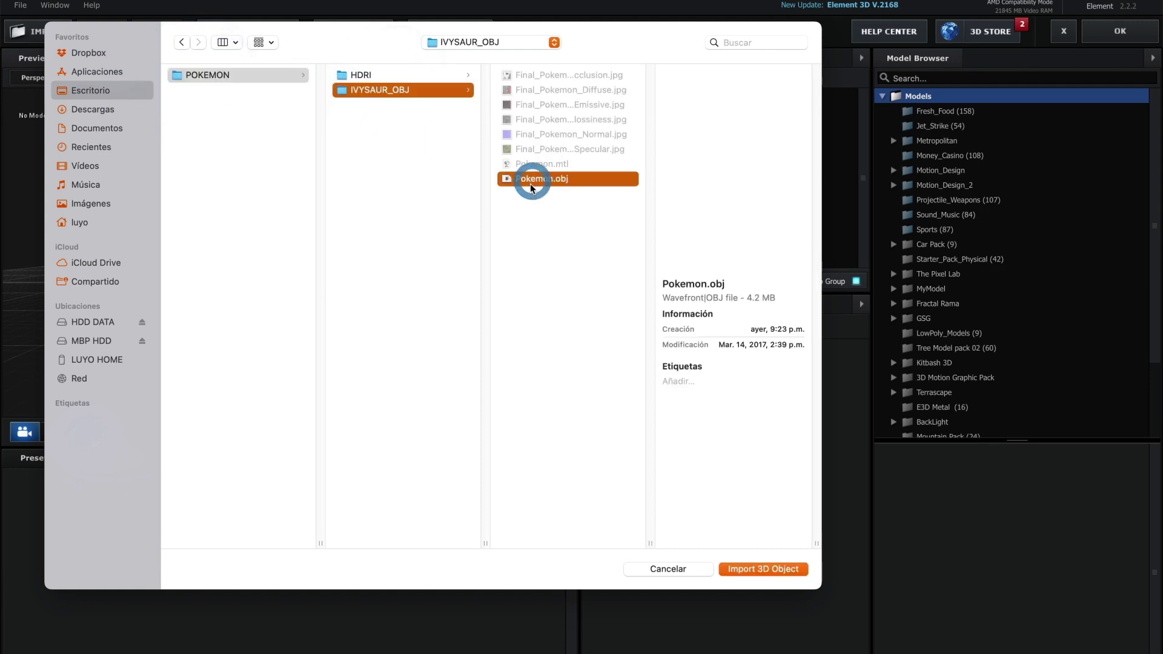
mouse_move(755, 211)
mouse_down()
mouse_move(654, 213)
mouse_move(704, 207)
mouse_up()
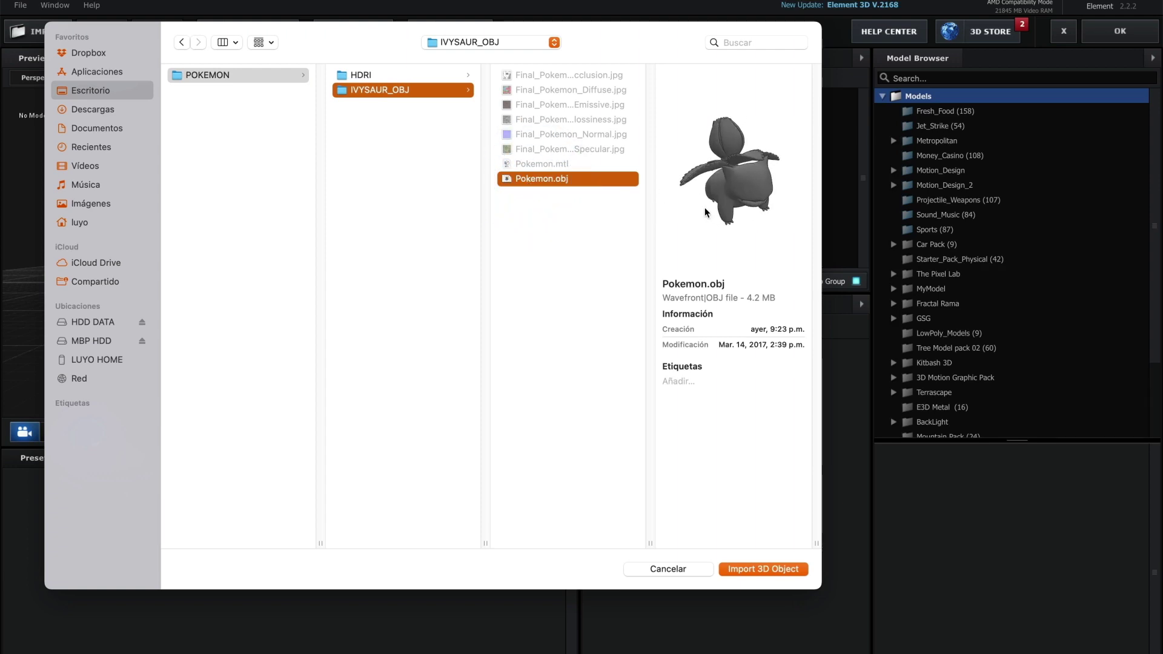
click(764, 571)
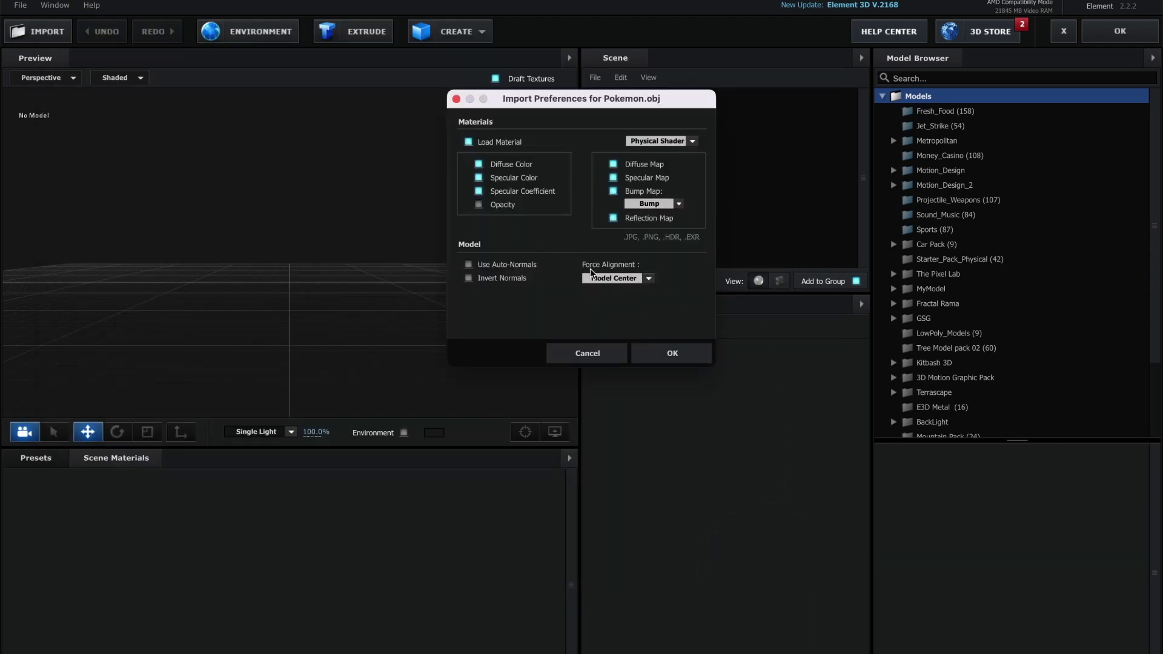
- Accept the import preferences and enable Normalize Size on the Pokemon model
click(676, 351)
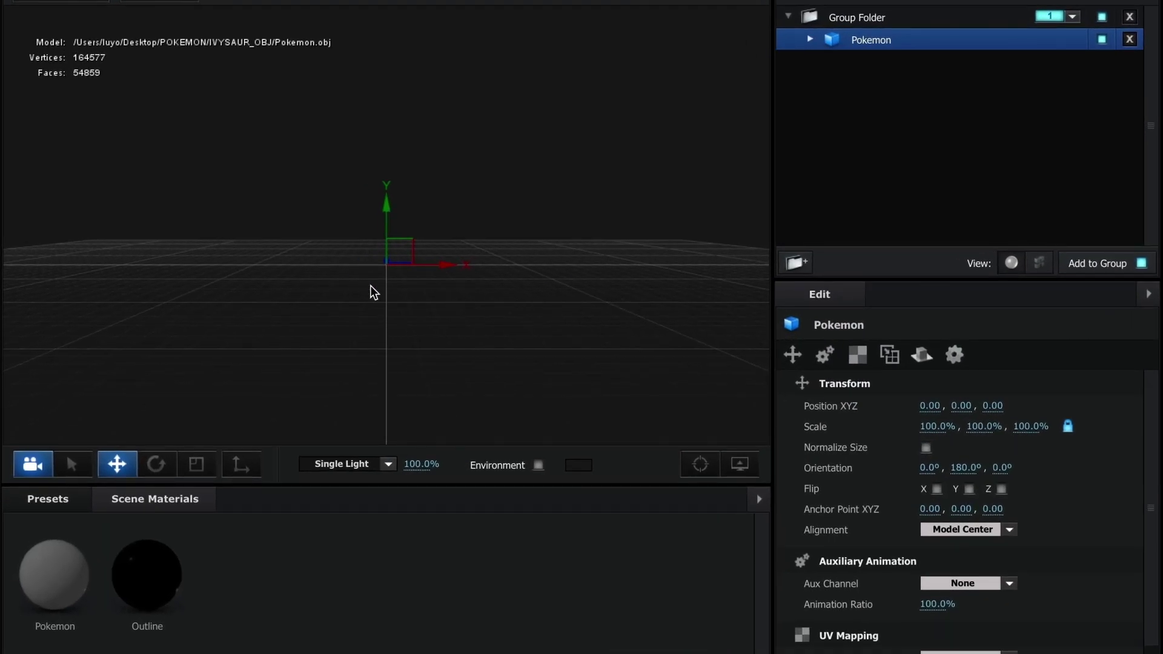
drag(408, 288, 389, 286)
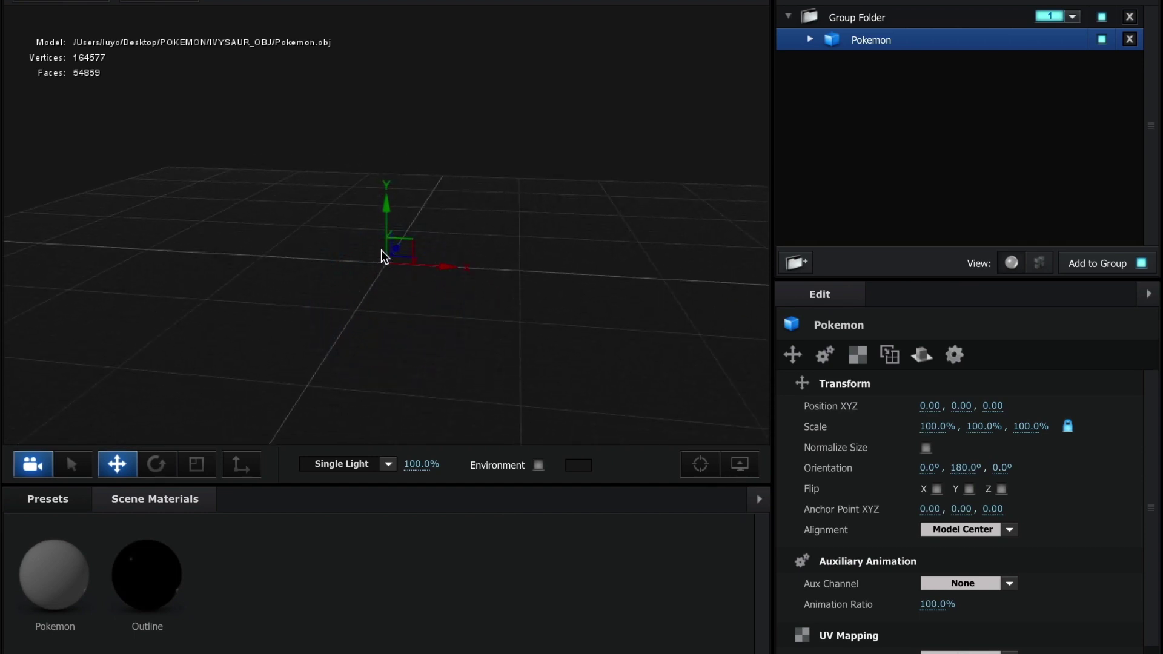
click(925, 448)
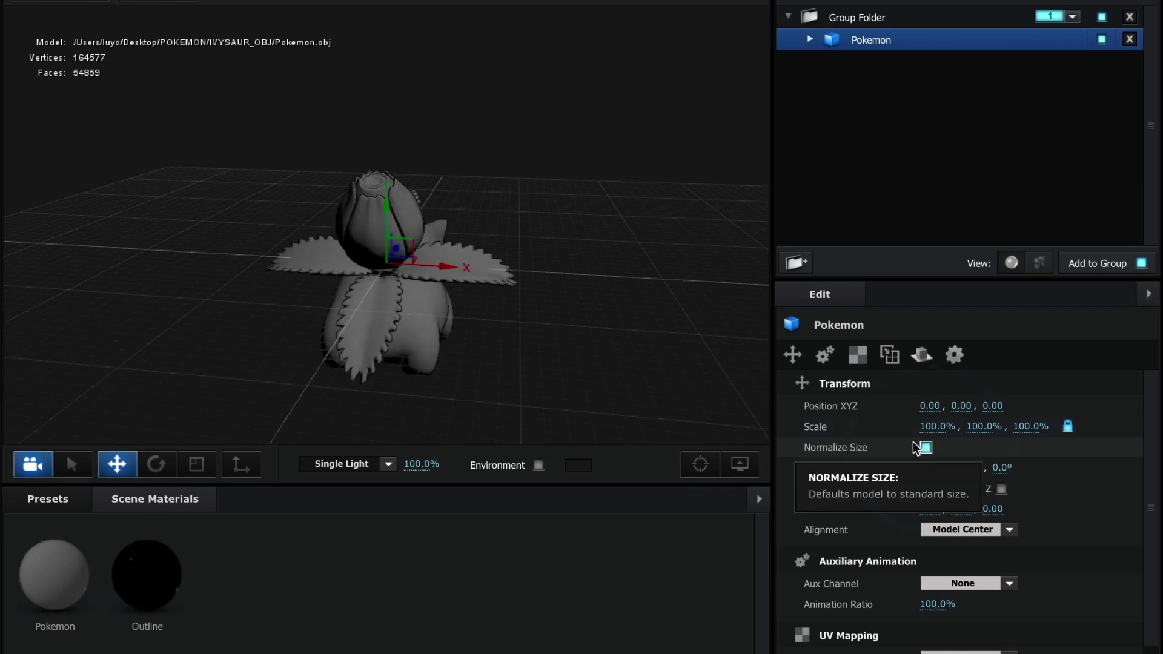
mouse_move(540, 311)
mouse_down()
mouse_move(448, 310)
mouse_move(510, 306)
mouse_move(450, 304)
mouse_move(463, 304)
mouse_move(424, 273)
mouse_up()
drag(439, 297, 447, 301)
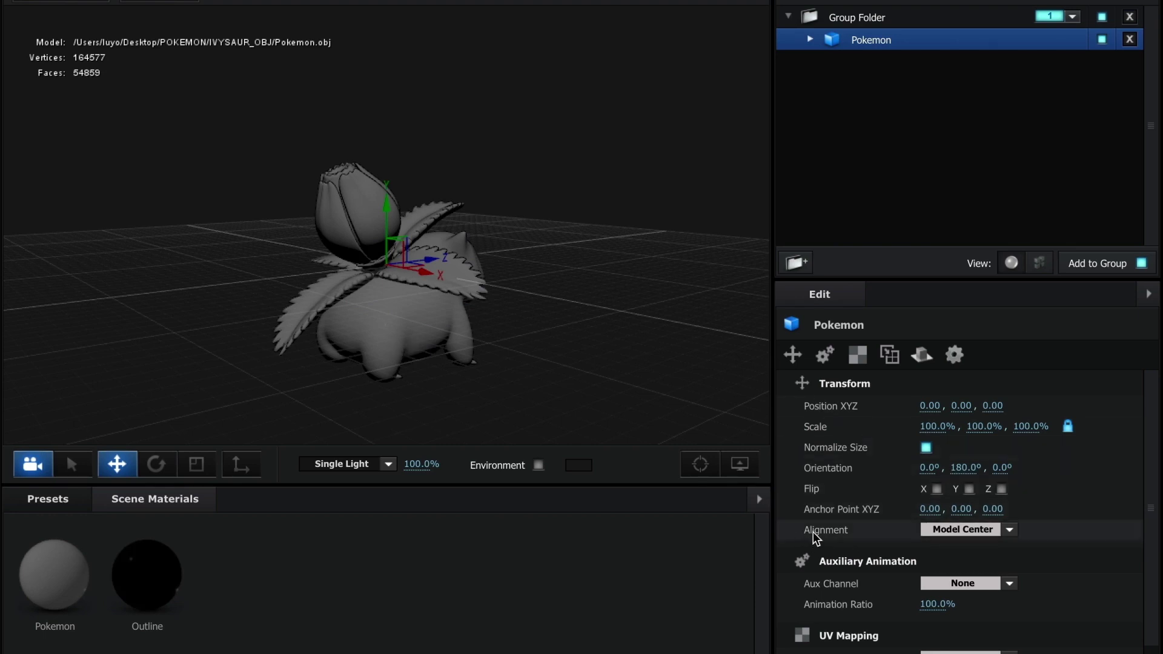
- Set the model's Alignment to Bottom so it rests on the grid
click(955, 533)
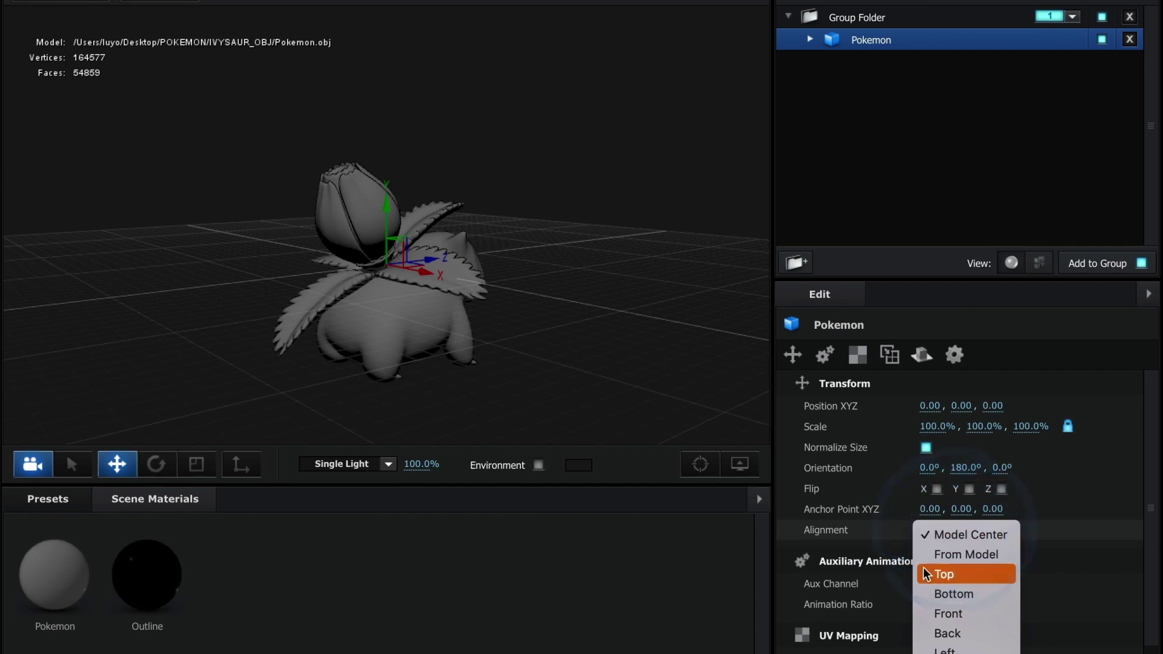
click(994, 598)
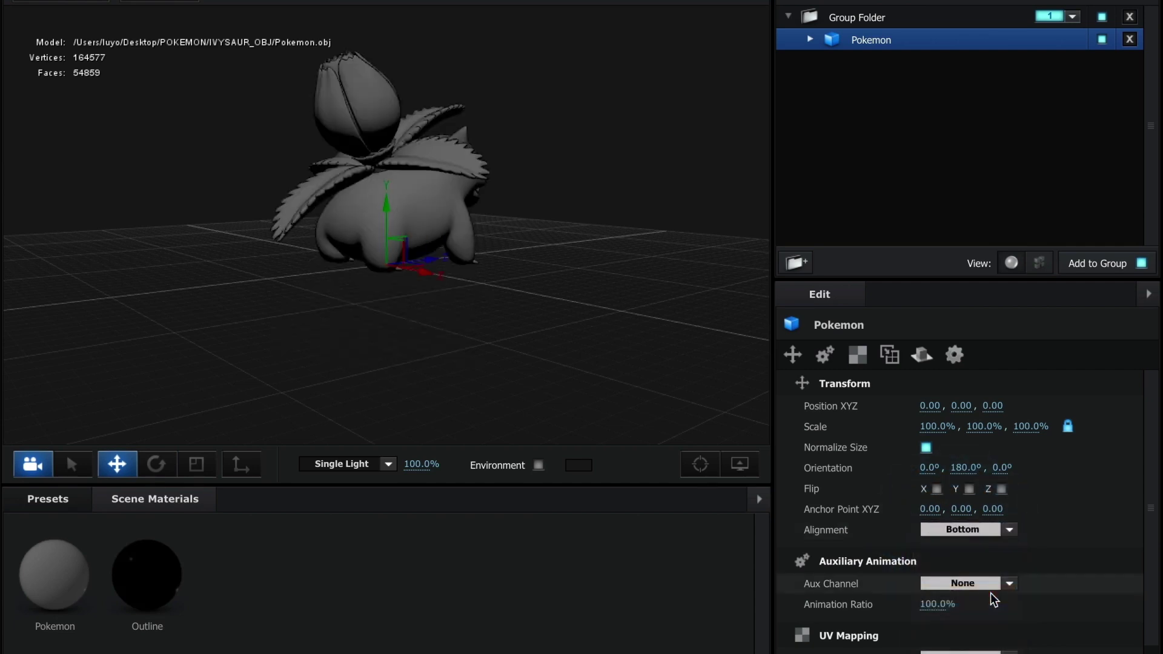
drag(451, 284, 422, 324)
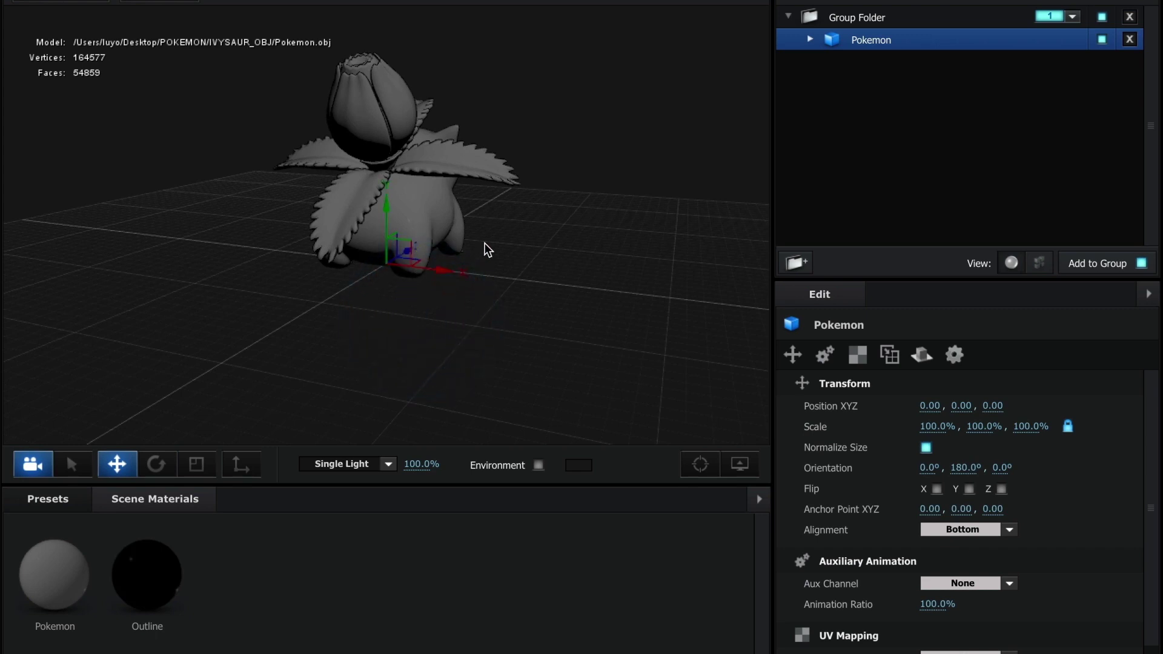
- Reset the Ivysaur's orientation to 0°, 0°, 0° and expand the Pokemon item
click(165, 475)
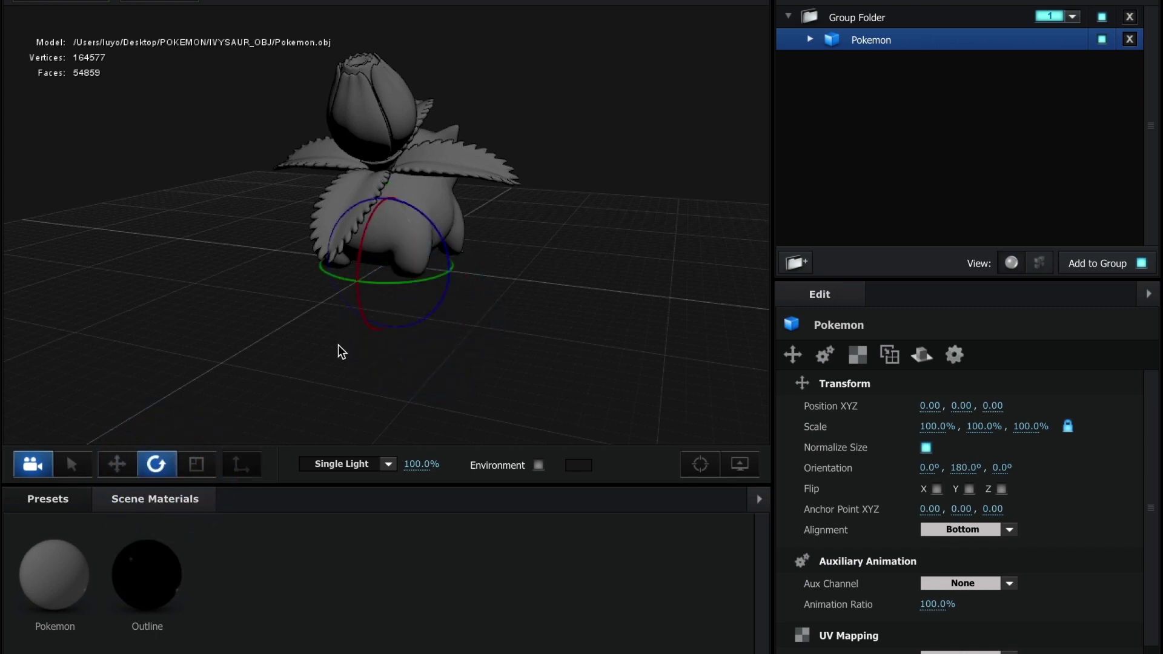
drag(341, 280, 295, 289)
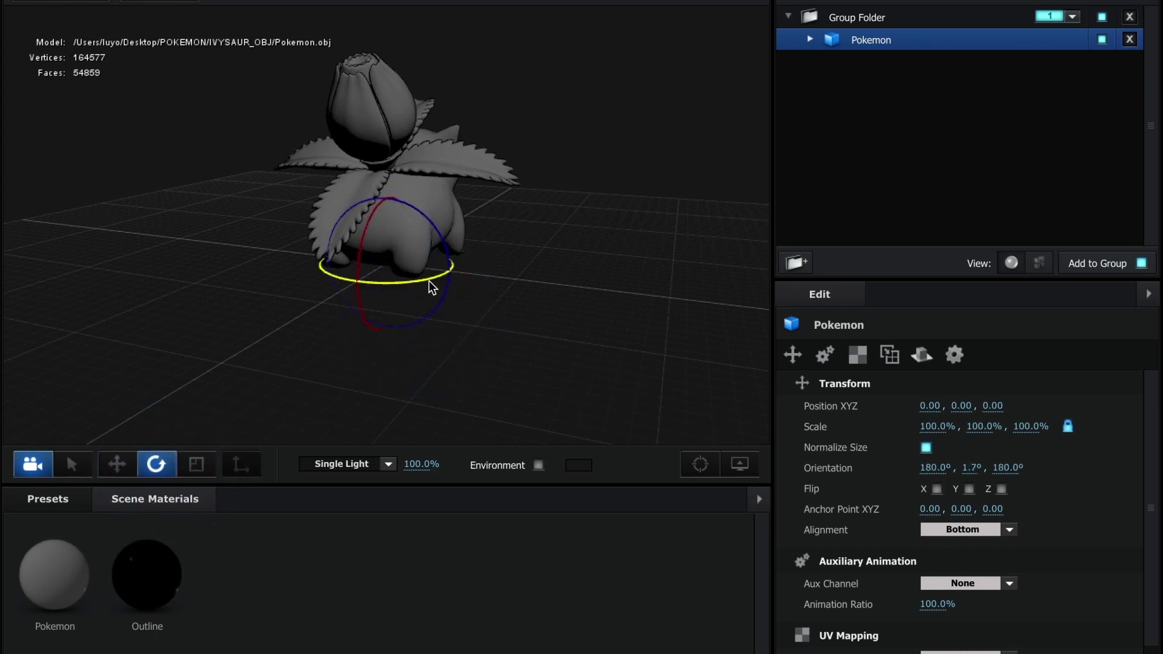
click(974, 468)
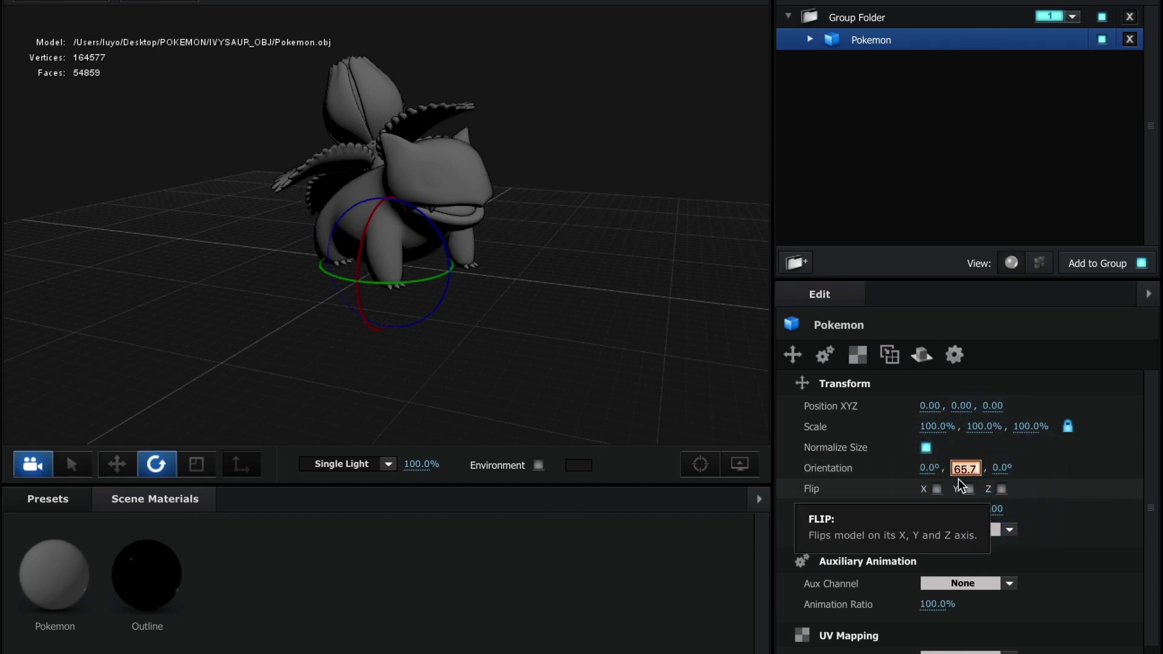
text(0)
key(Return)
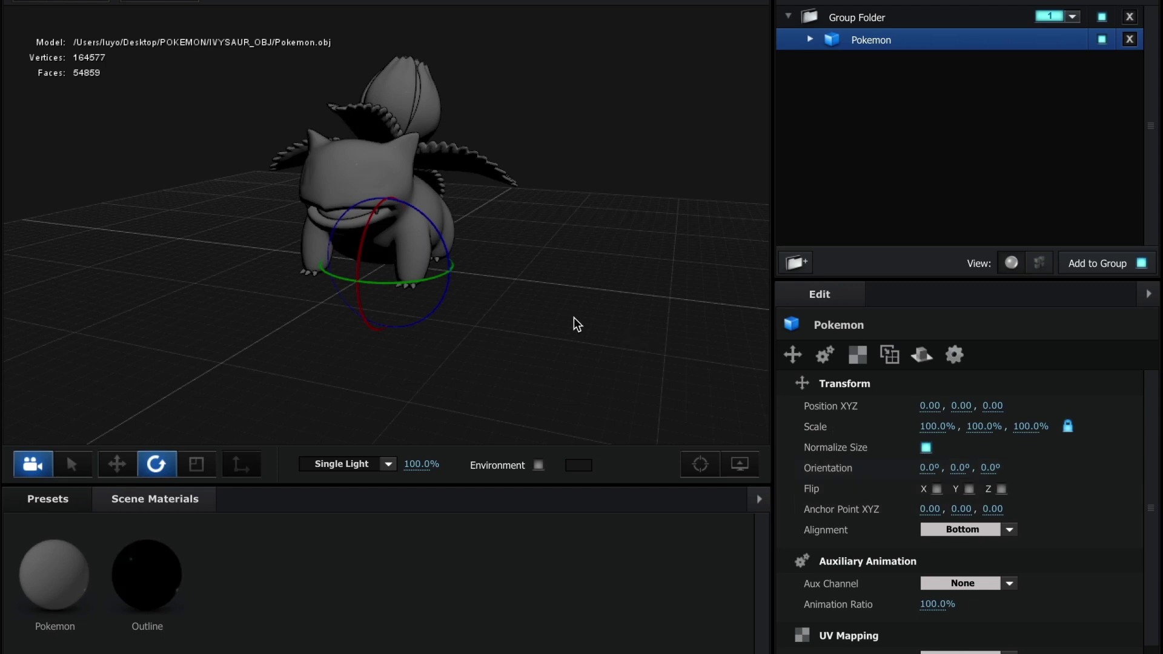
drag(513, 310, 521, 319)
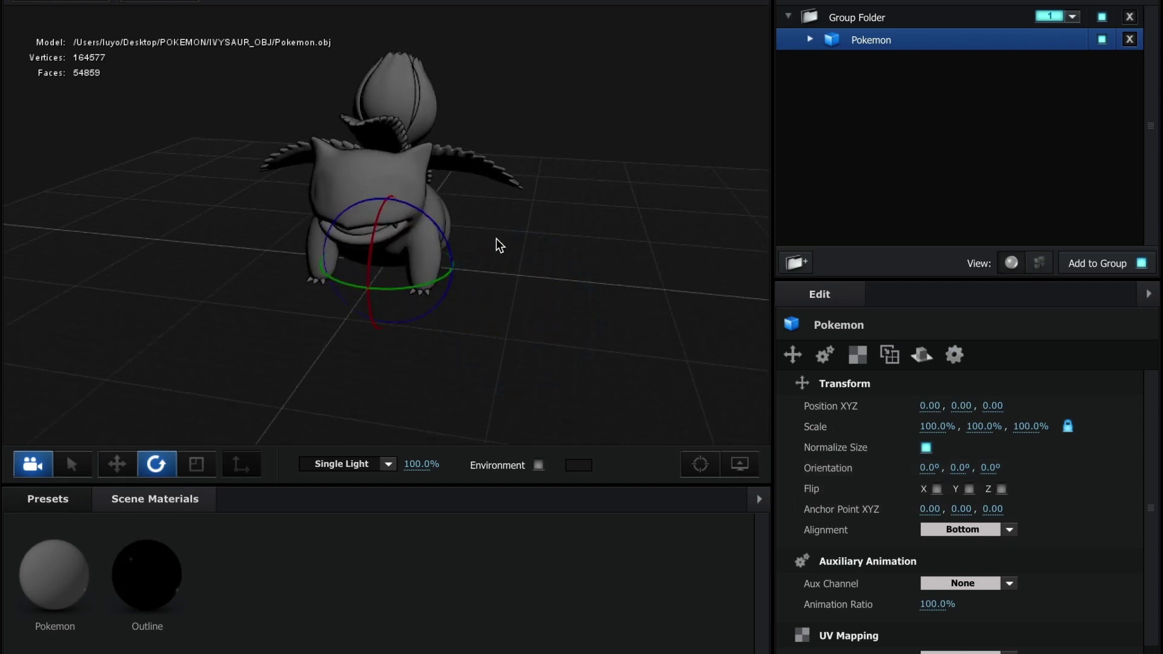
click(634, 58)
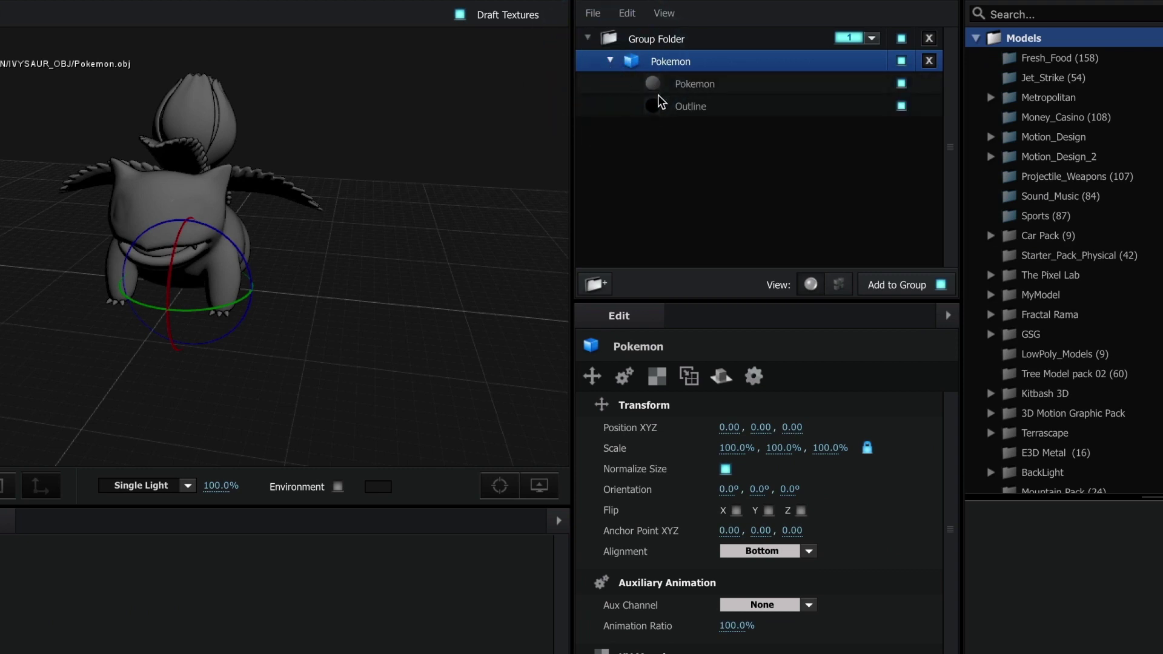
- Load Final_Pokemon_Diffuse.jpg from POKEMON/IVYSAUR_OBJ as the Pokemon material's Diffuse texture
click(699, 88)
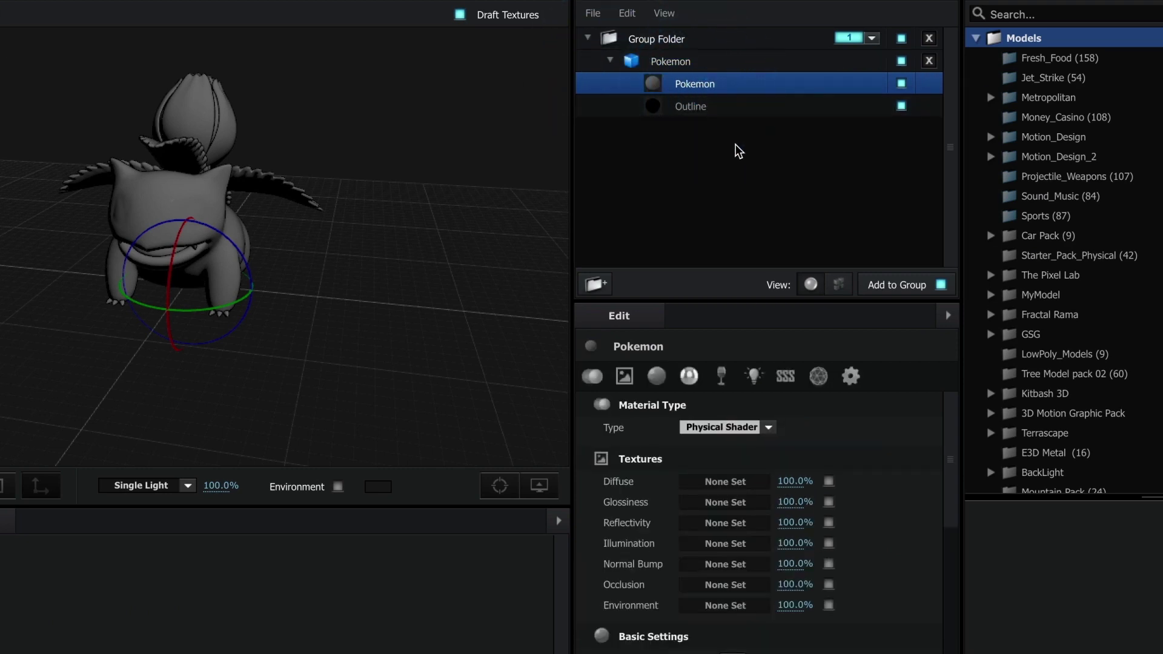
click(713, 481)
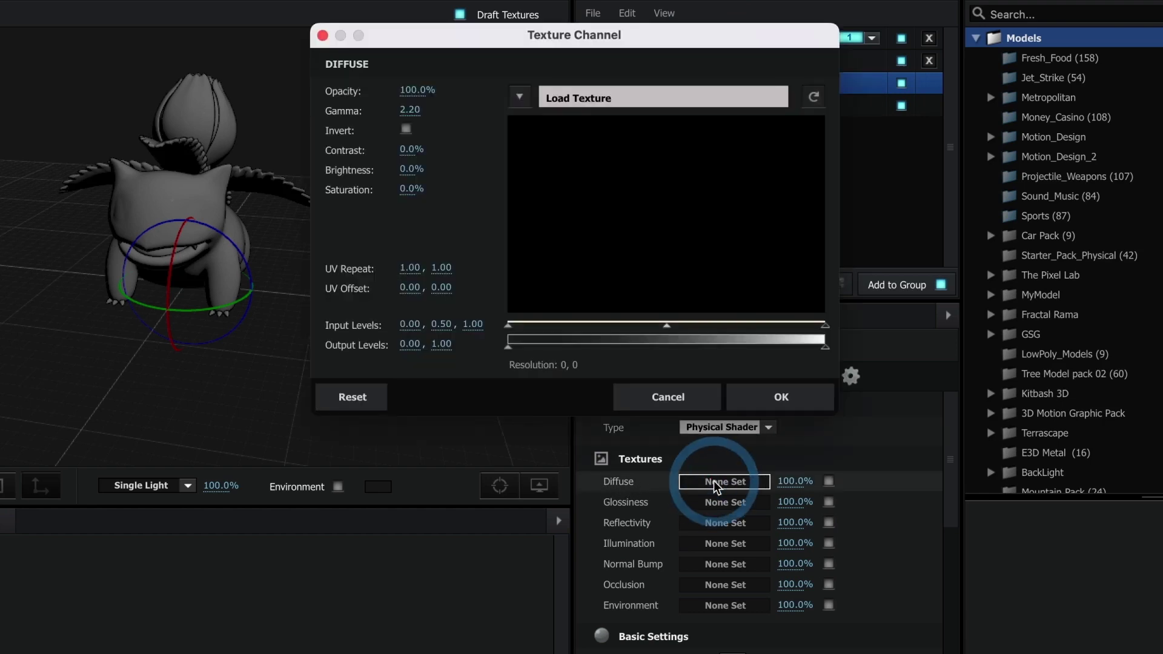
click(586, 97)
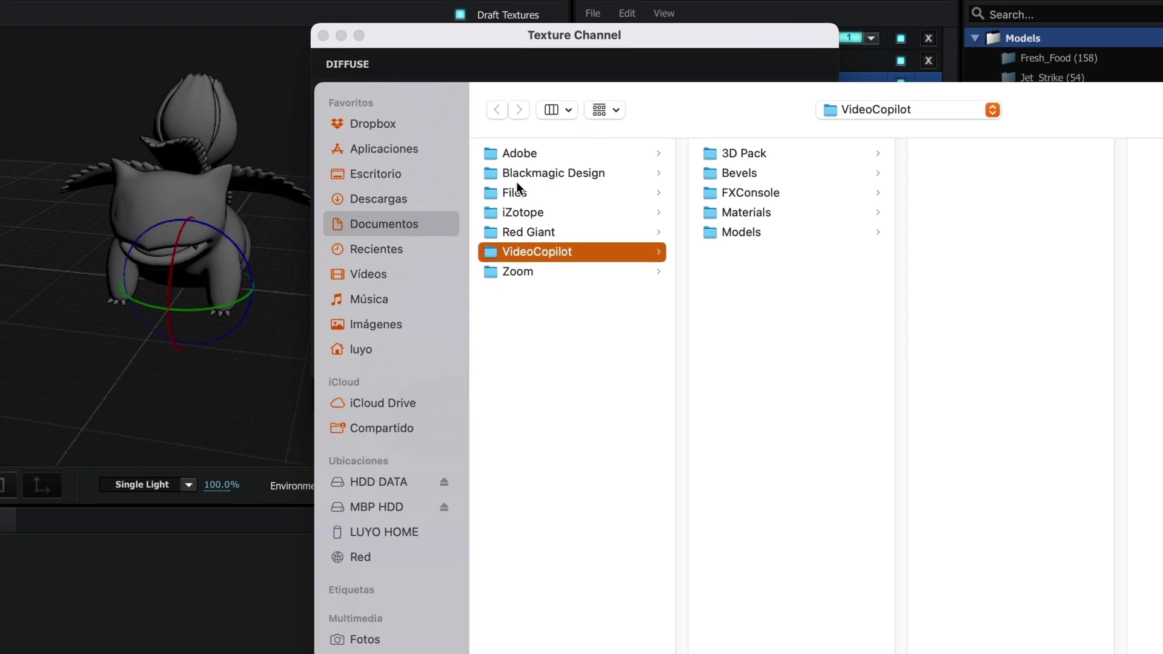
click(465, 151)
click(563, 135)
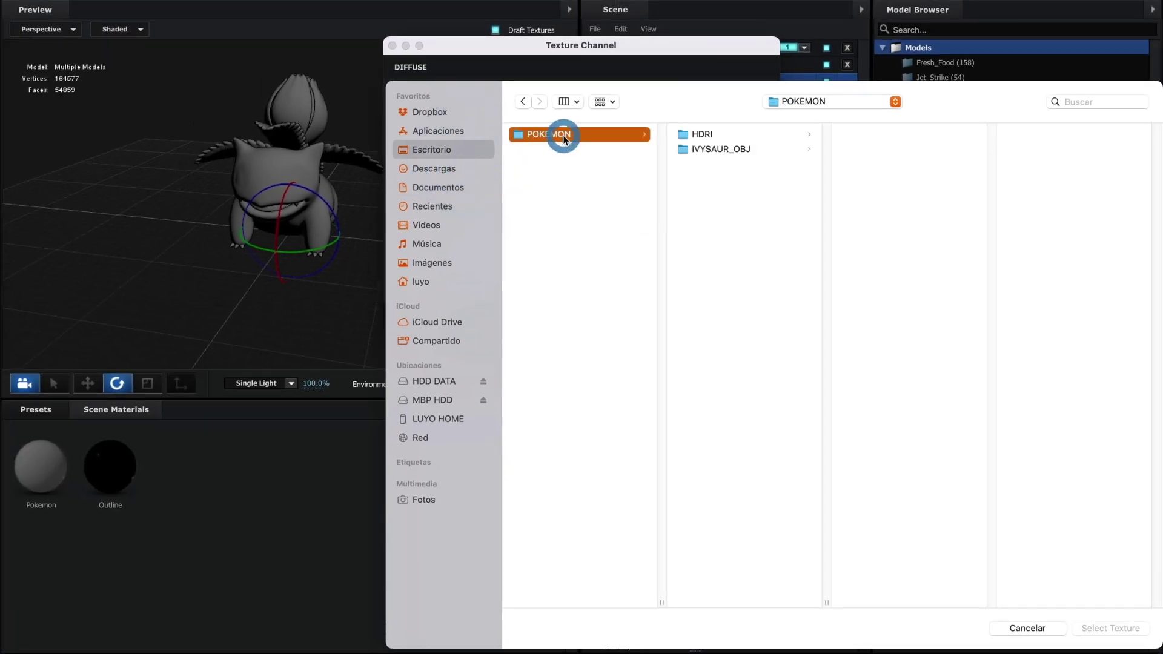
click(711, 149)
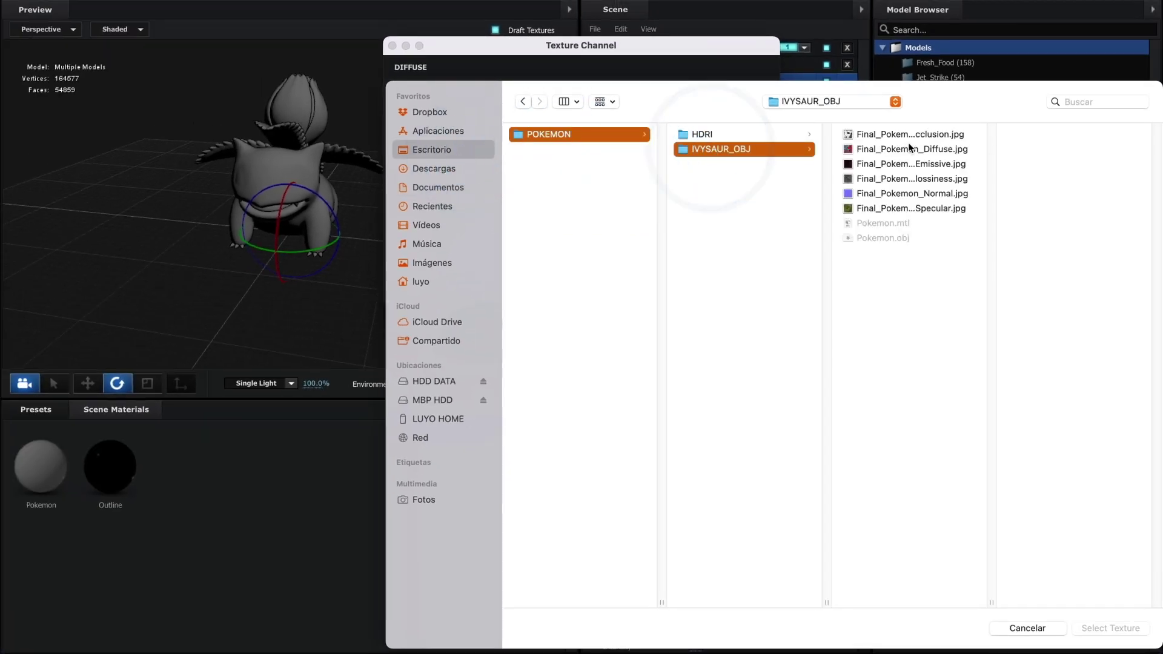
click(894, 148)
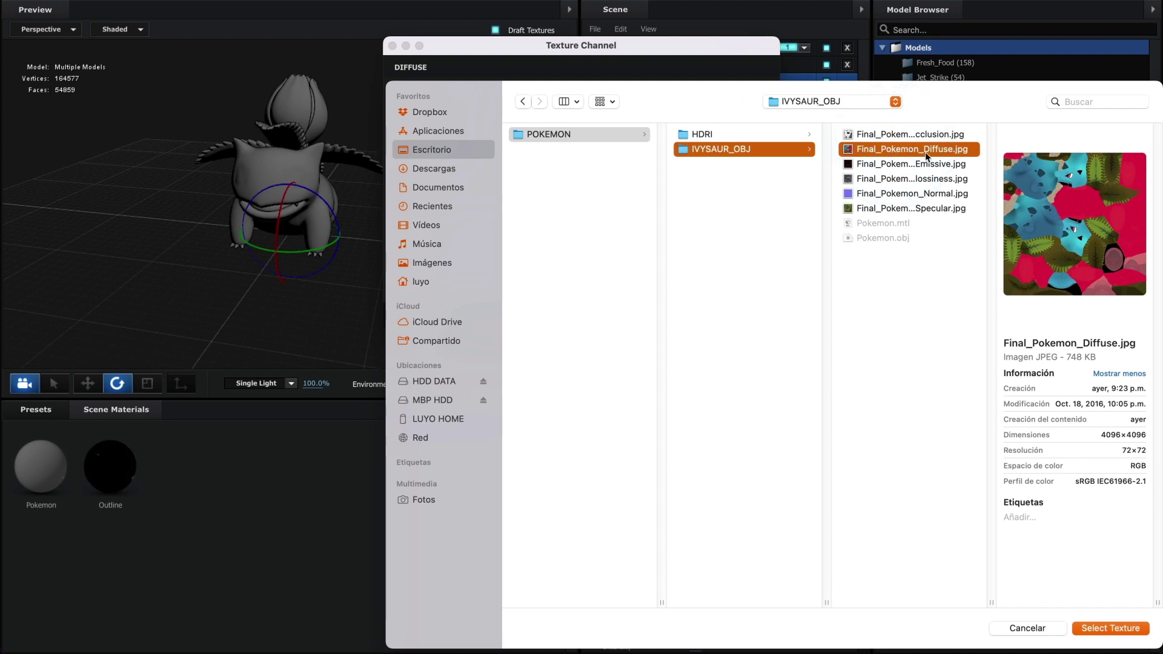
click(1092, 628)
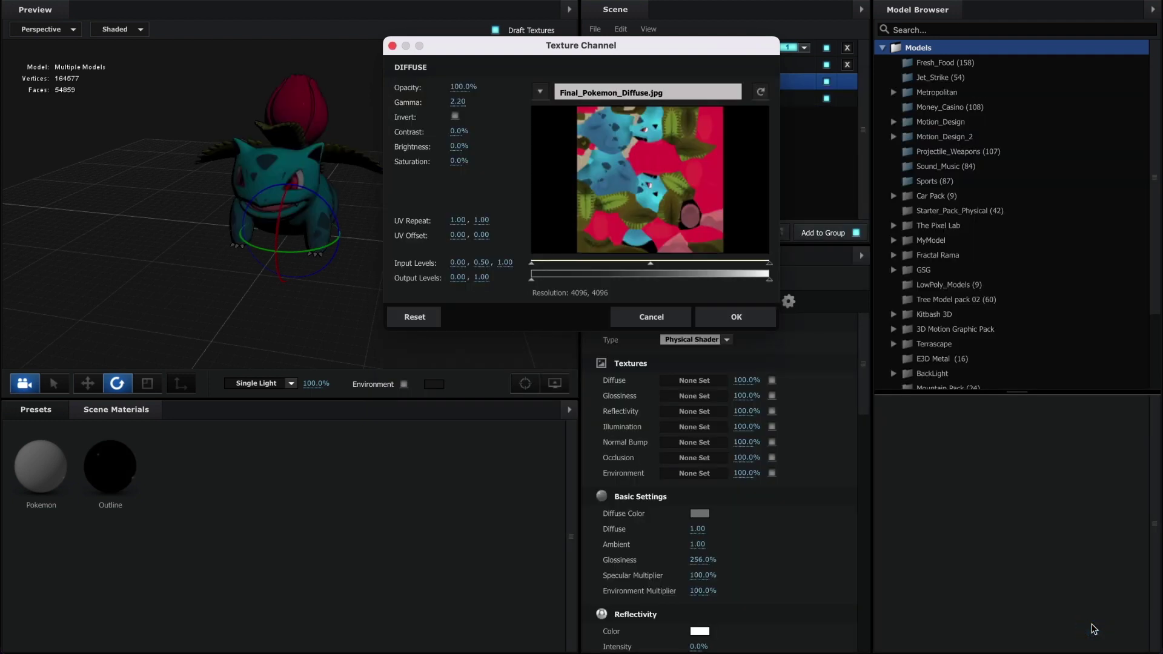
click(740, 317)
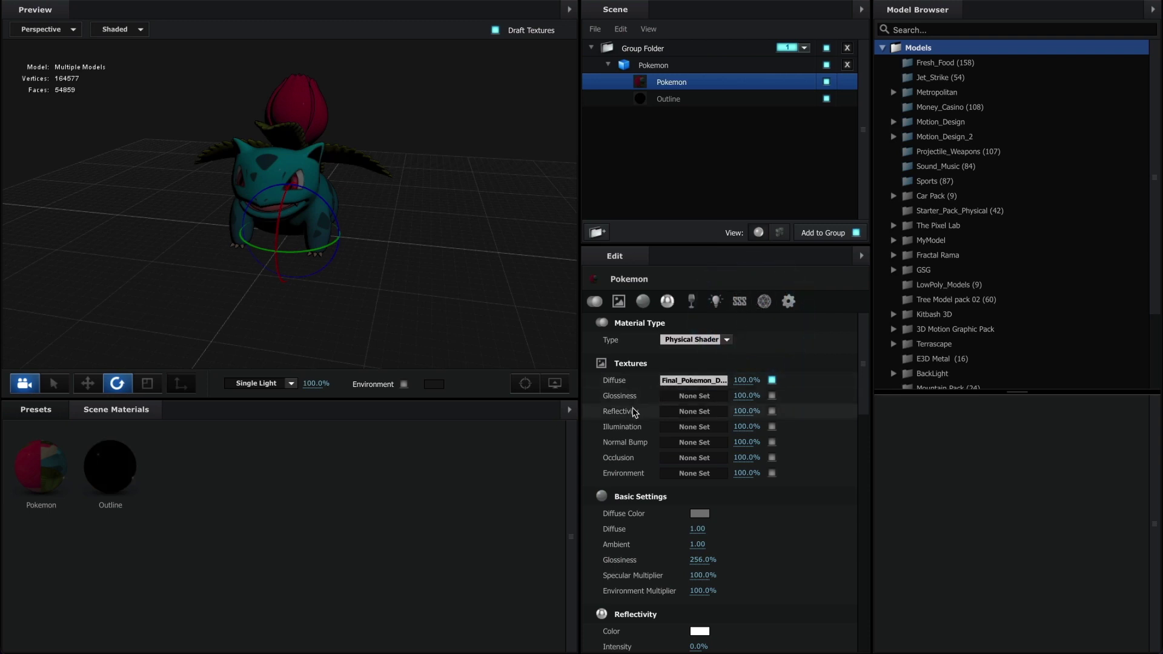
- Load Final_Pokemon_Normal.jpg as the Pokemon material's Normal Bump texture
click(683, 444)
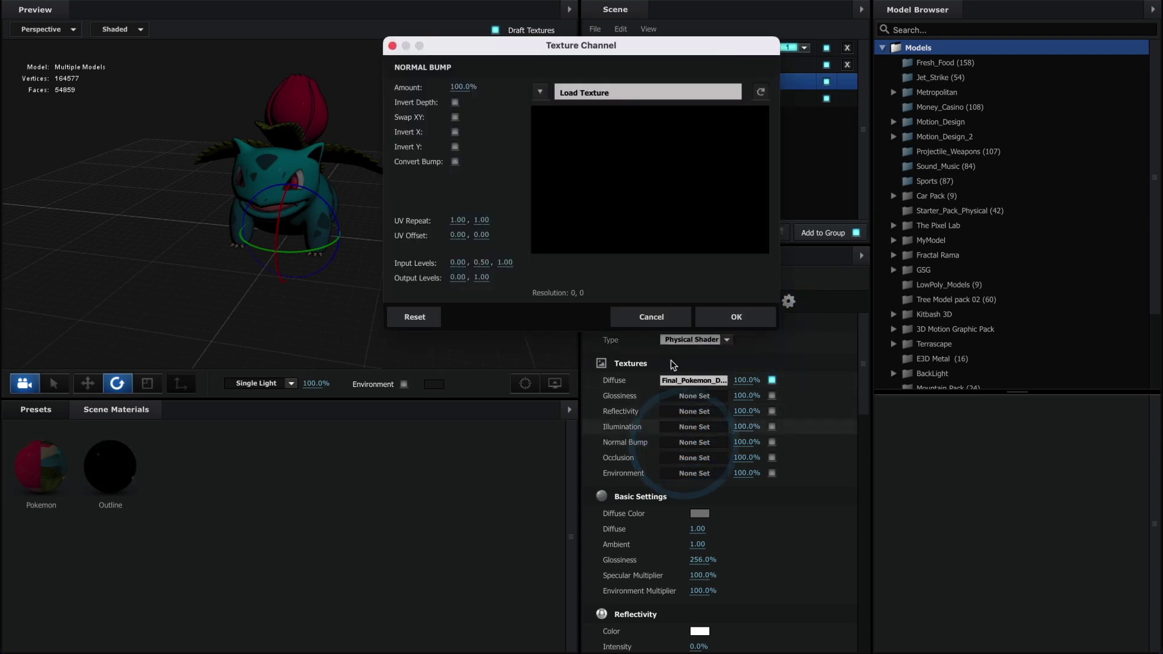
click(631, 93)
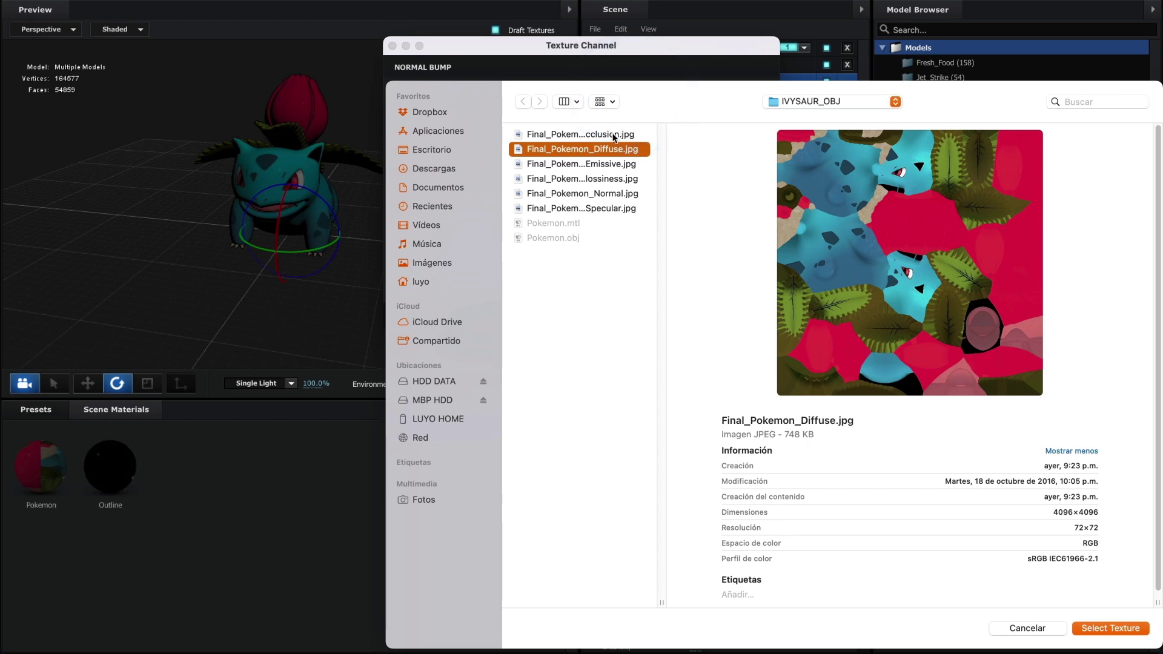
click(598, 194)
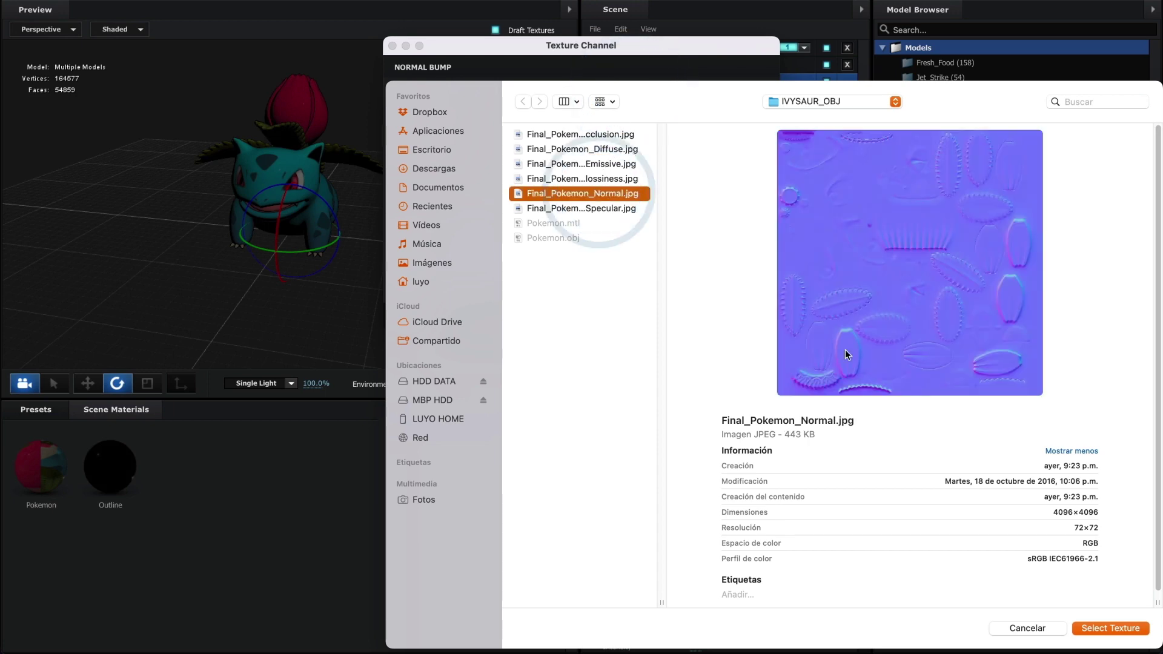
click(1131, 631)
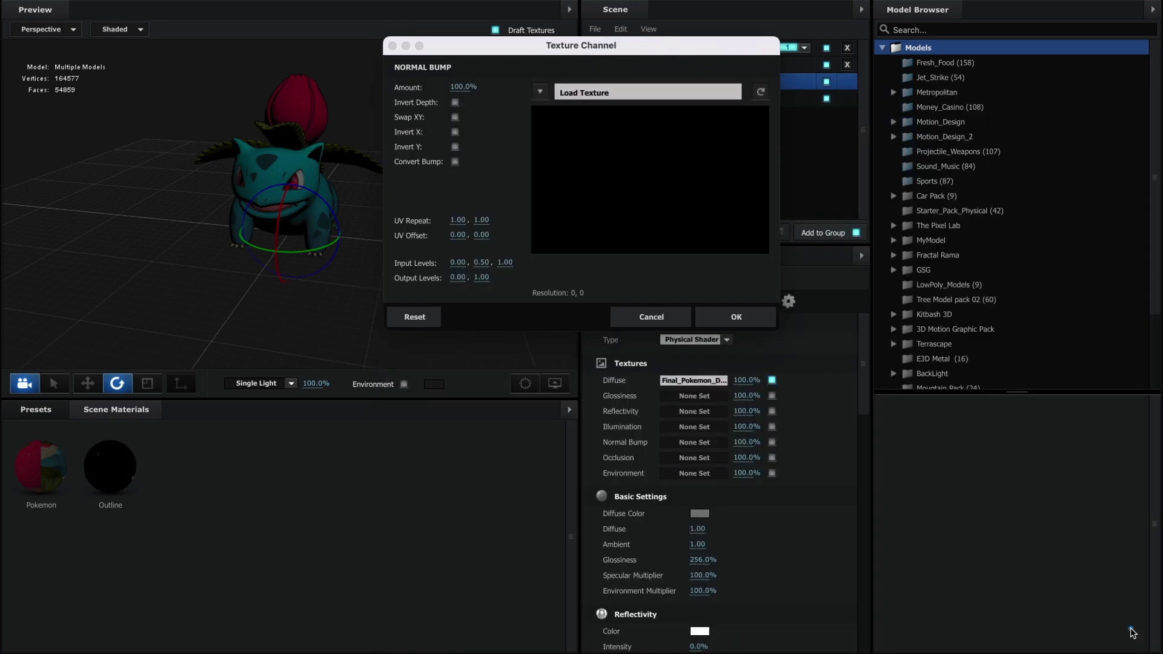
click(745, 317)
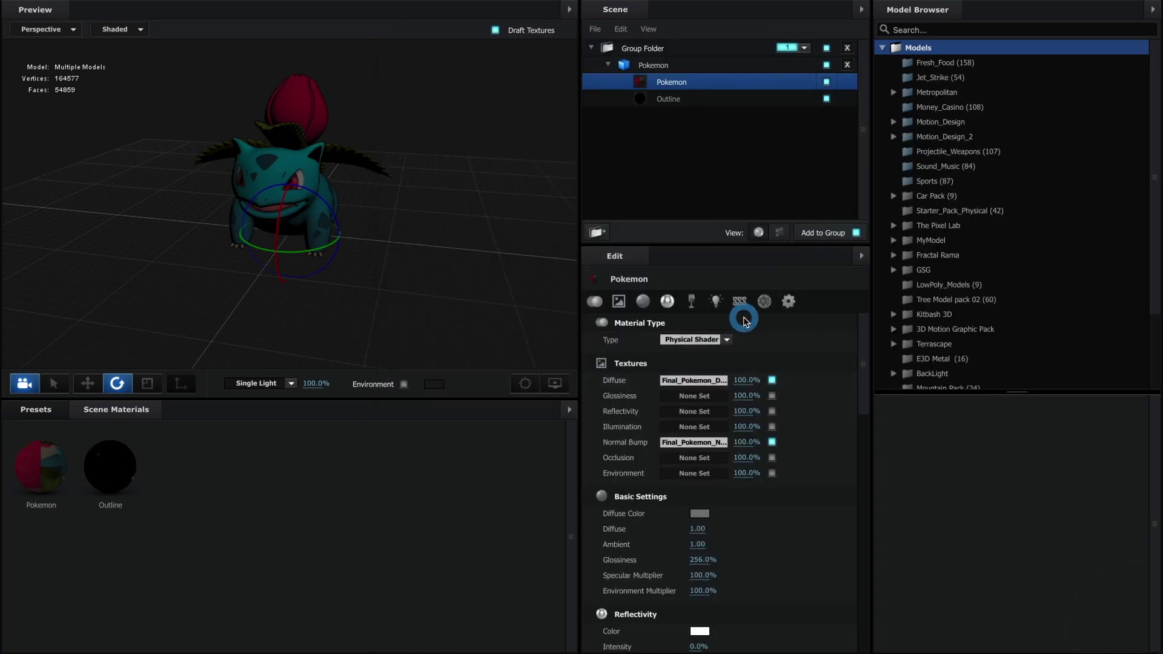
- Load Final_Pokemon_Glossiness.jpg as the Pokemon material's Glossiness texture
click(695, 396)
click(600, 92)
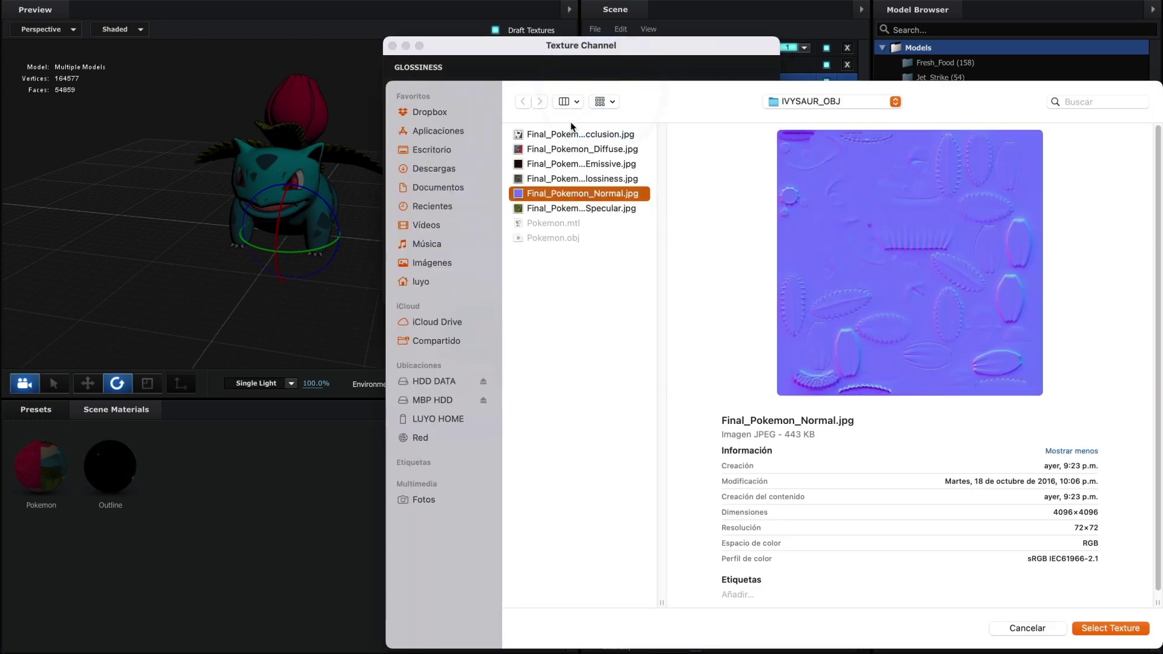
click(584, 178)
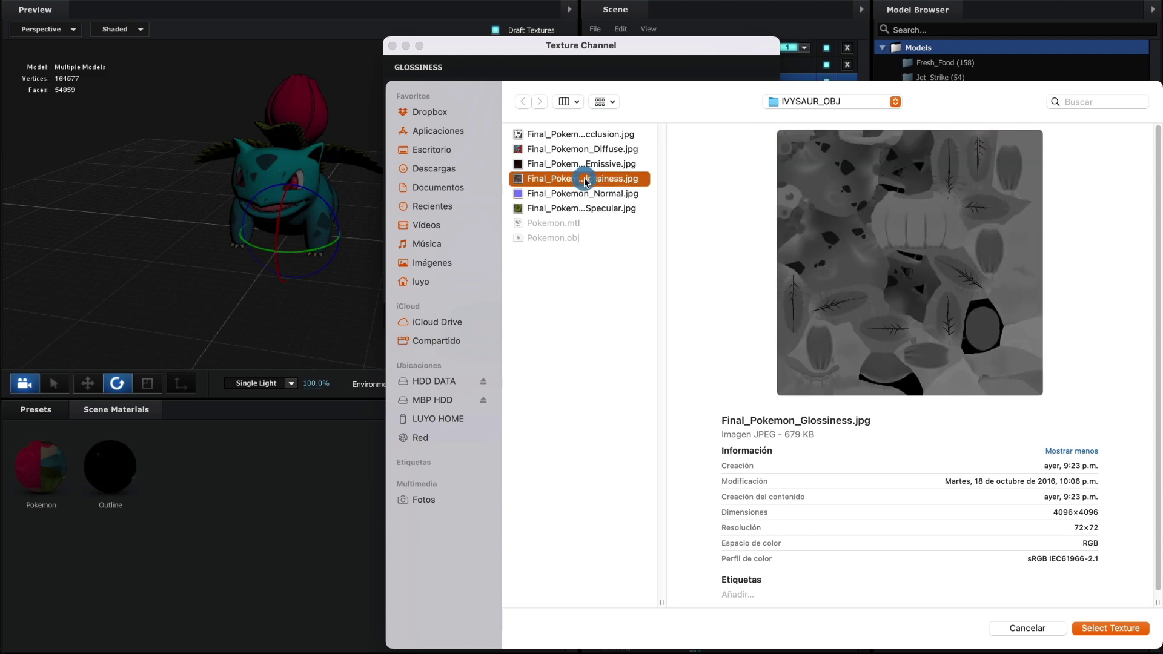
click(1087, 628)
click(727, 316)
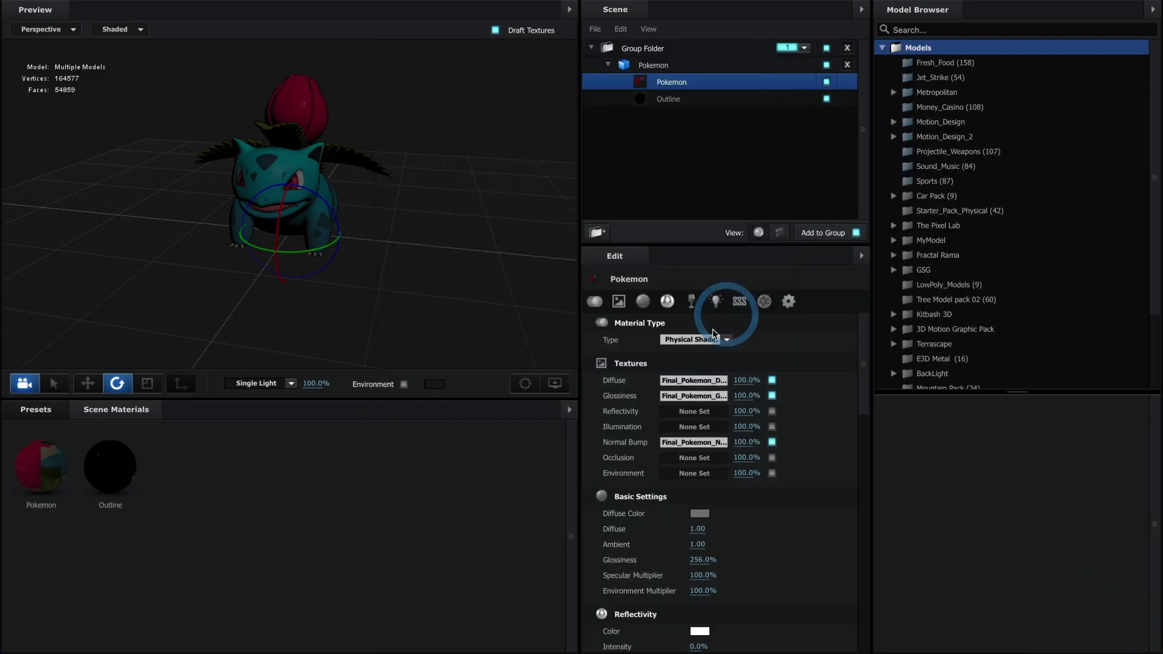
- Load Final_Pokemon_Ambient_Occlusion.jpg as the Pokemon material's Occlusion texture
click(675, 459)
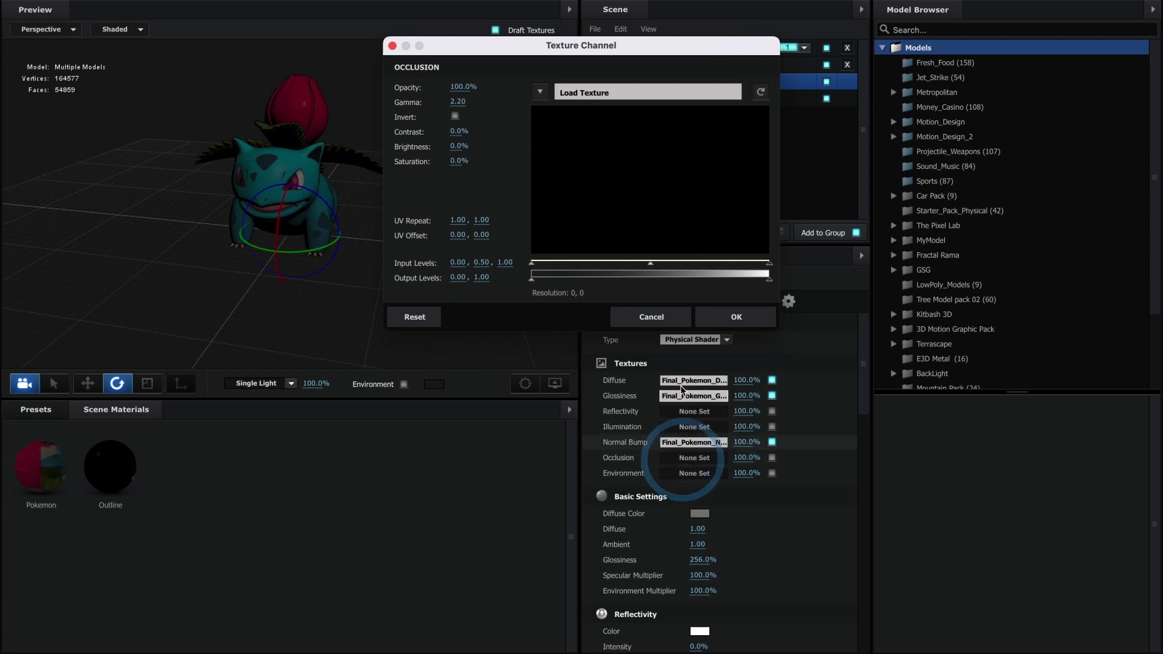
click(661, 99)
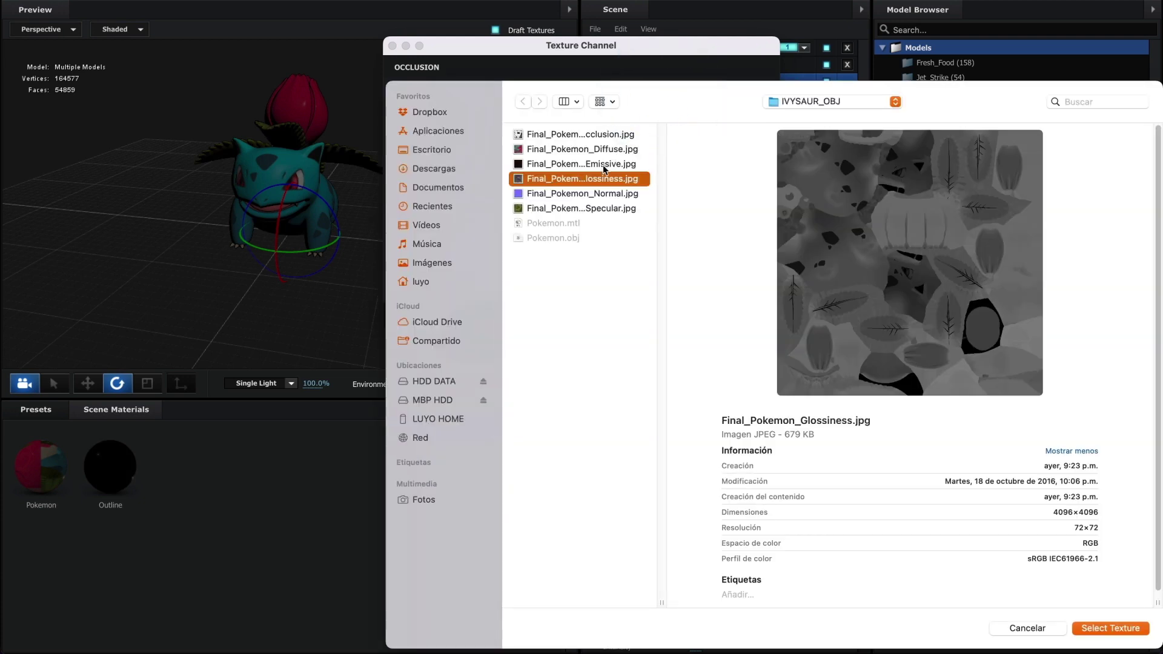
click(590, 133)
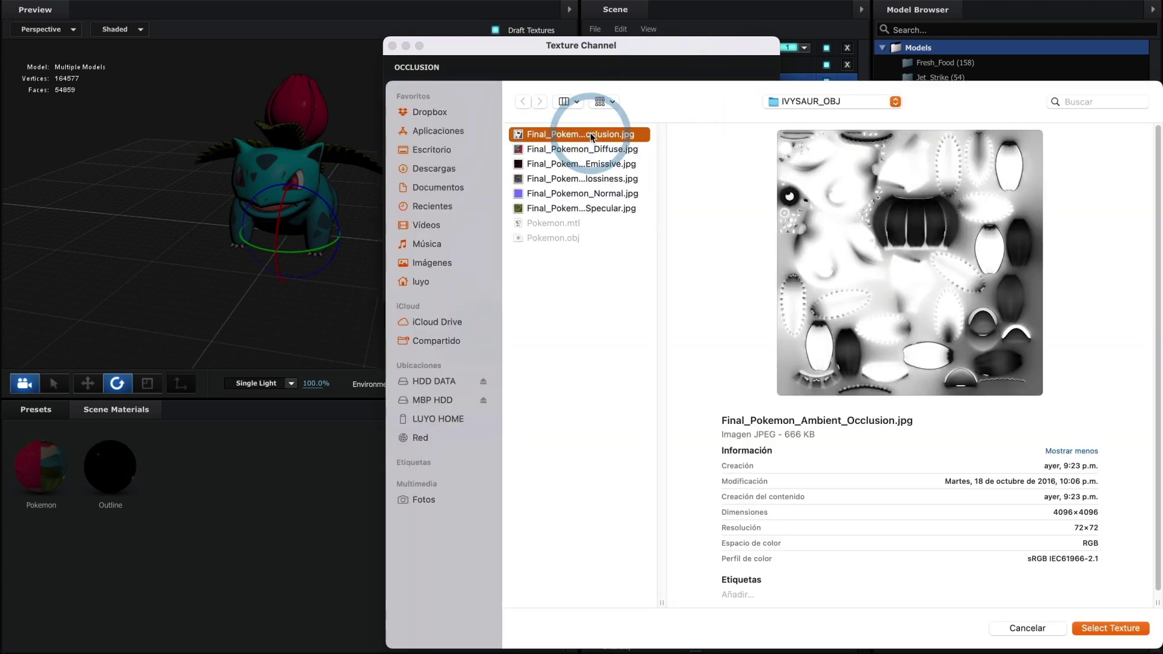
click(1101, 630)
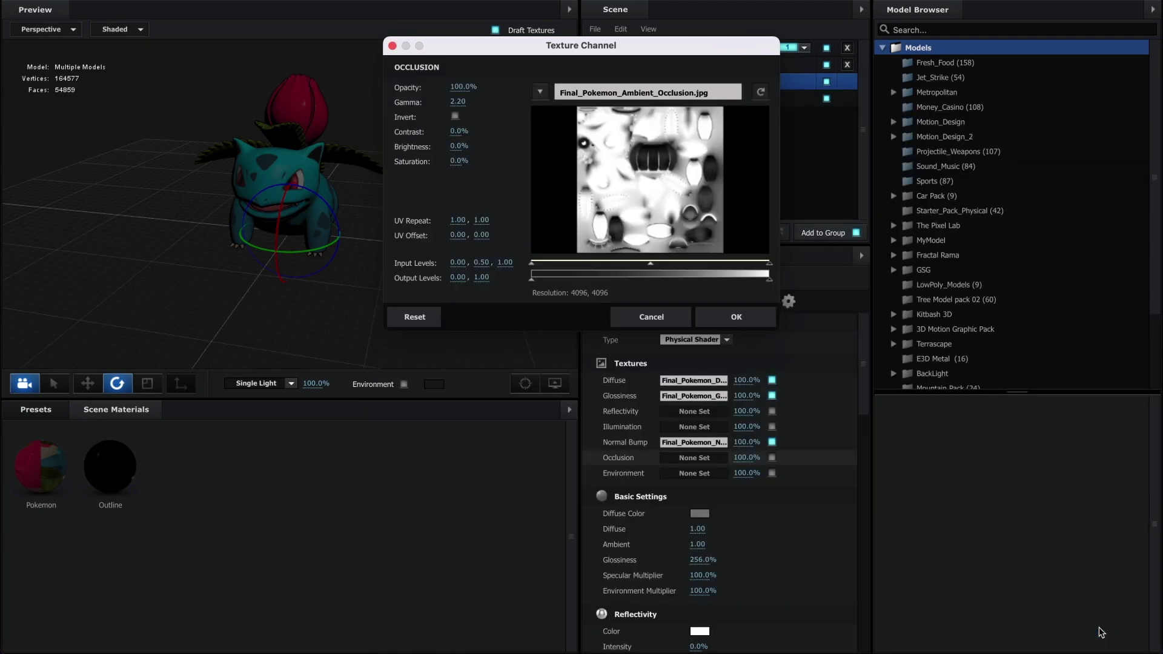
click(736, 313)
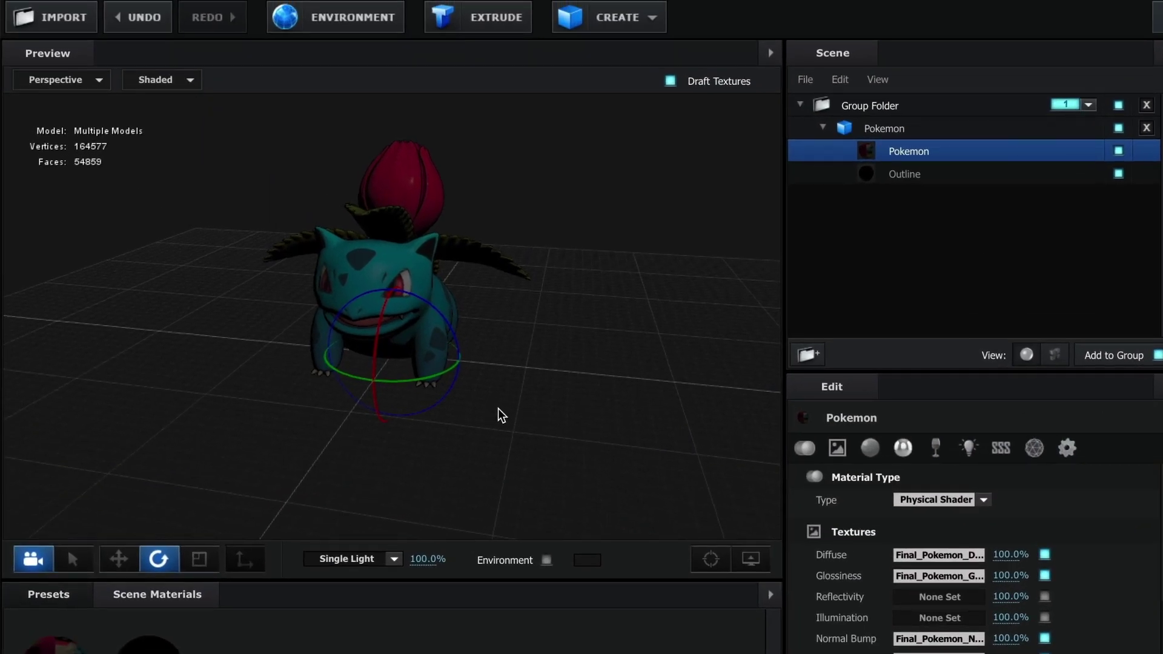
drag(500, 416, 483, 402)
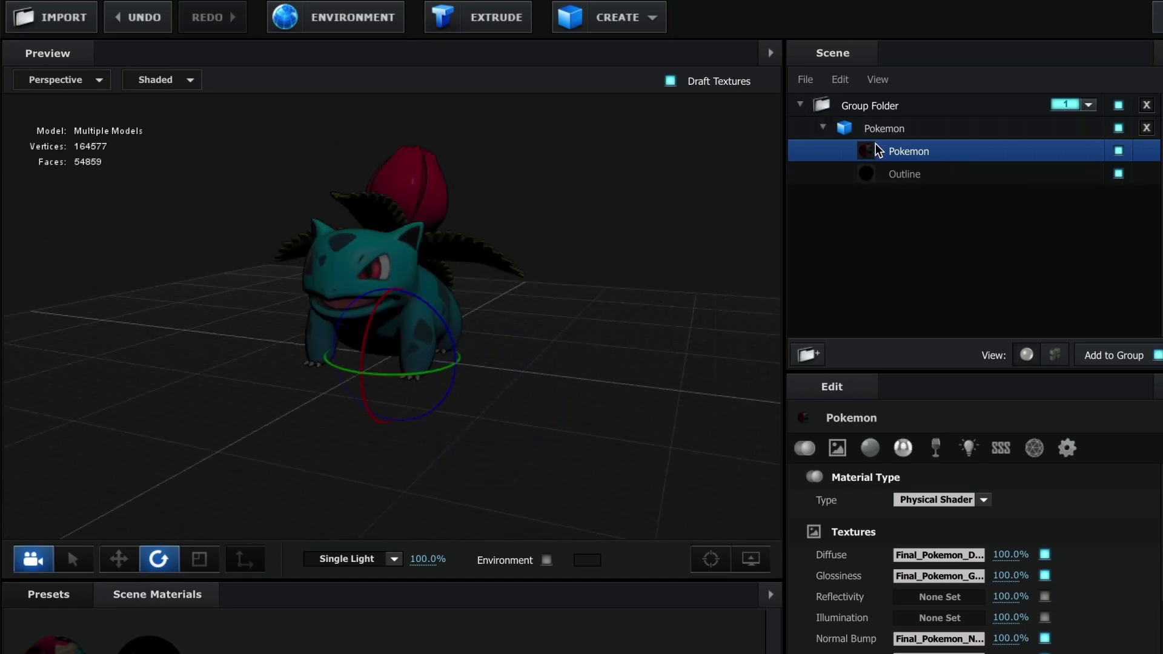
click(897, 177)
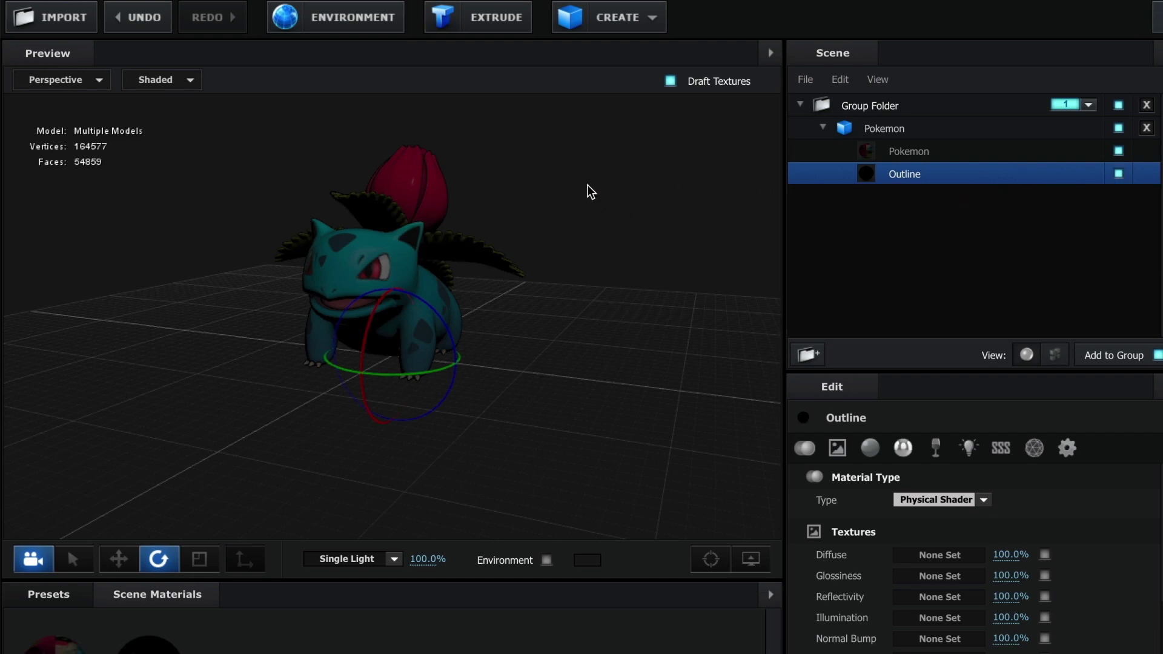
- Add a plane primitive and scale it into a wide floor under the Ivysaur
click(633, 22)
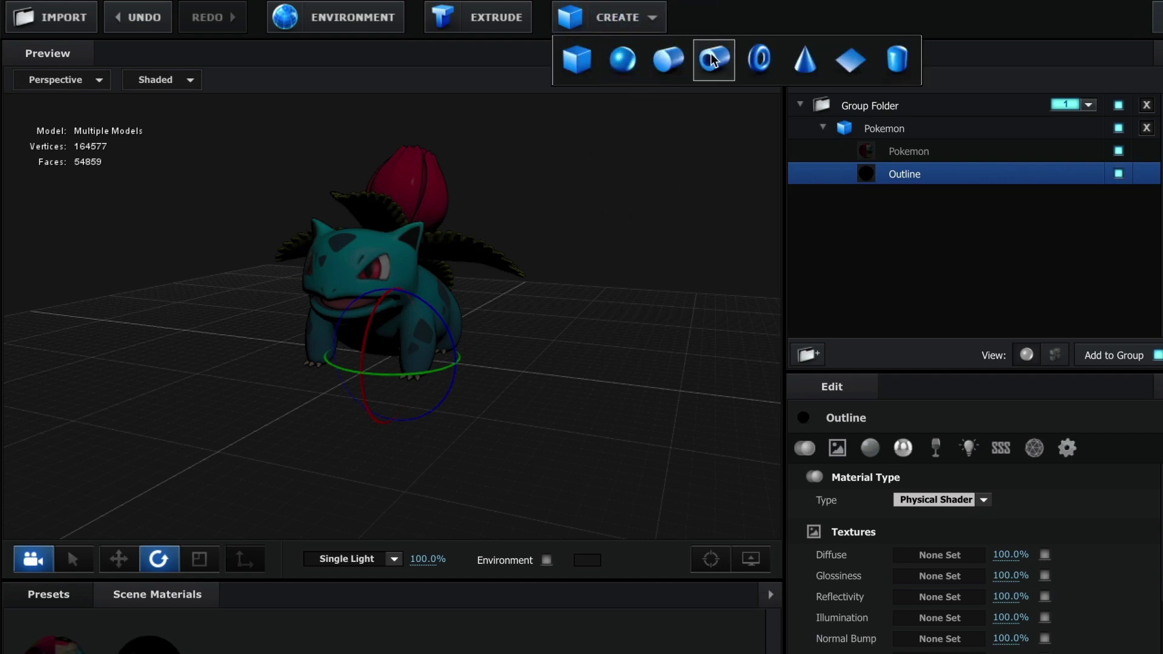
click(843, 68)
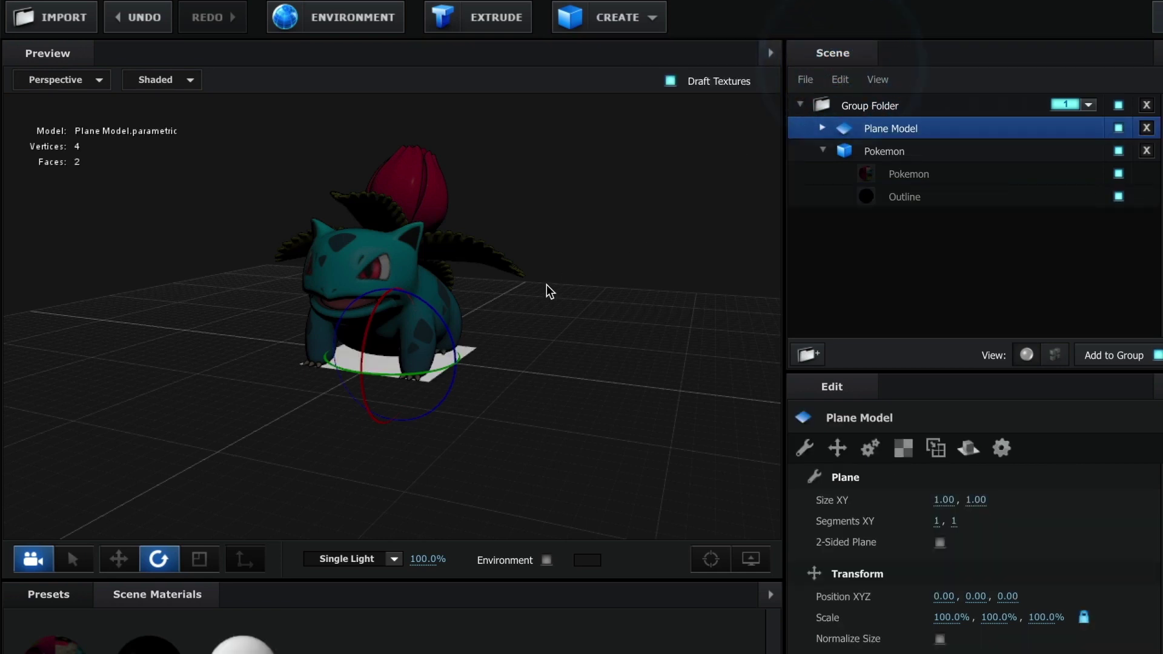
click(199, 559)
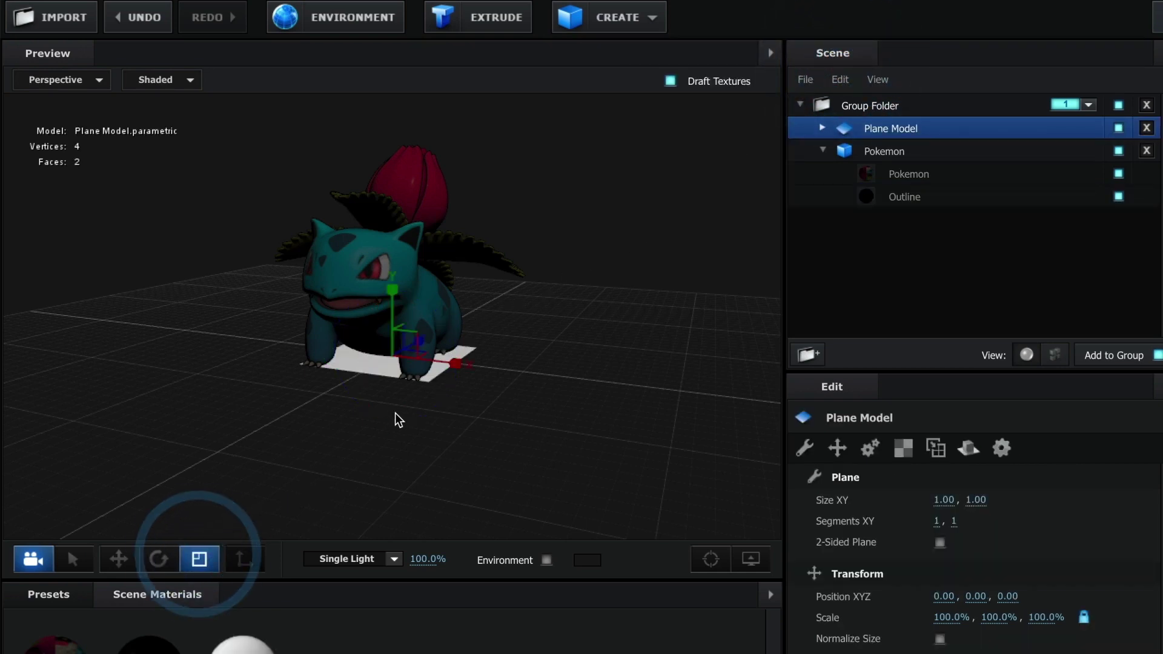
drag(395, 353, 561, 368)
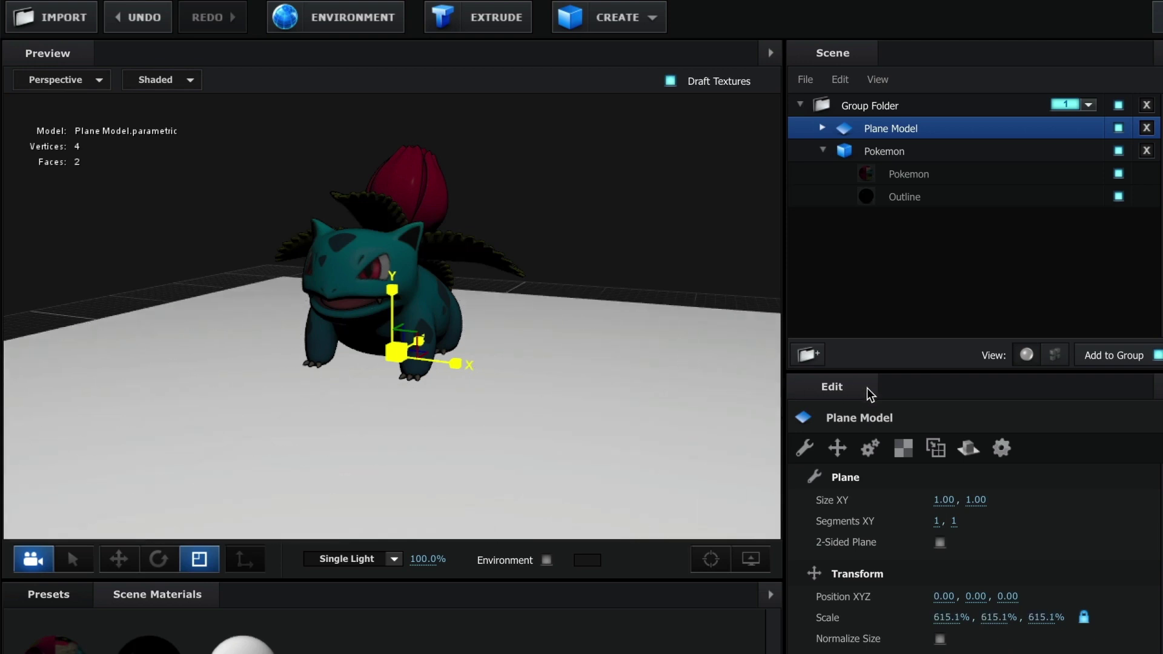
mouse_move(328, 407)
mouse_down()
mouse_move(386, 391)
mouse_move(366, 394)
mouse_up()
scroll(364, 394, up, 5)
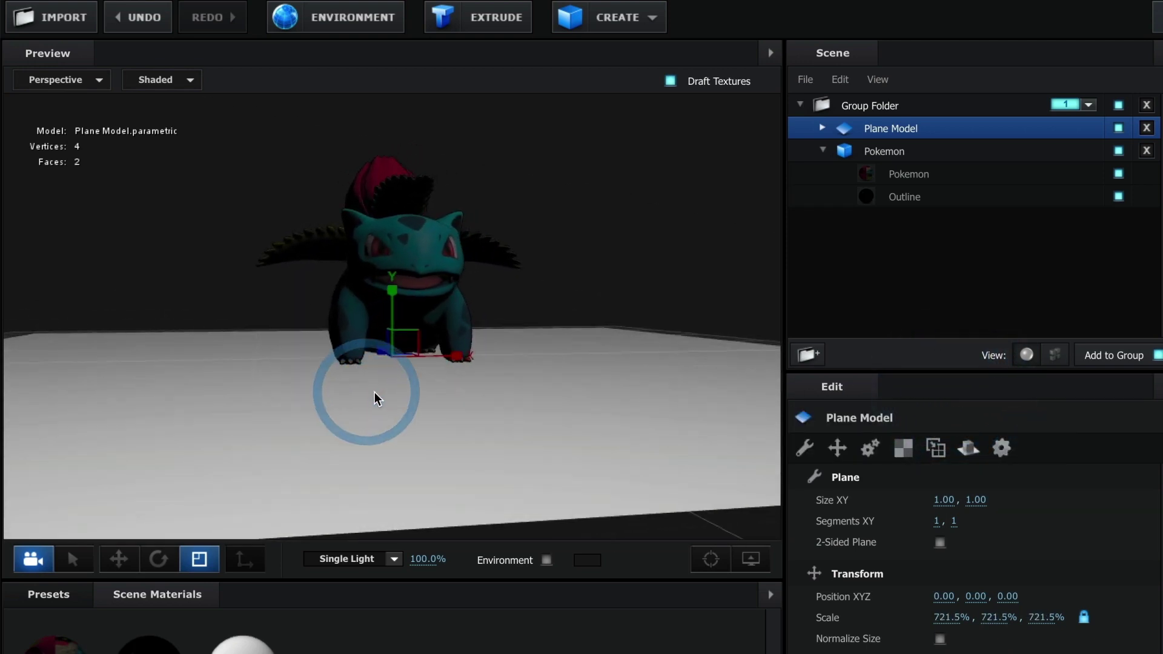
- Undo the last change, orbit out to see the whole Ivysaur, and select Plane Model
key(ctrl+z)
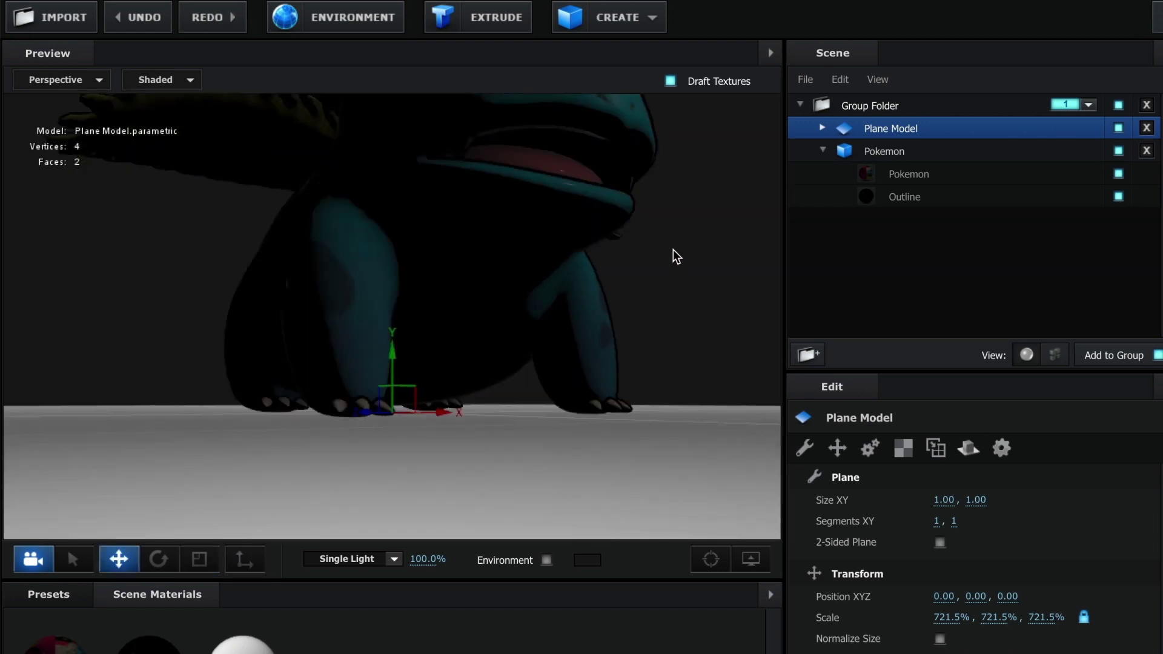
click(840, 153)
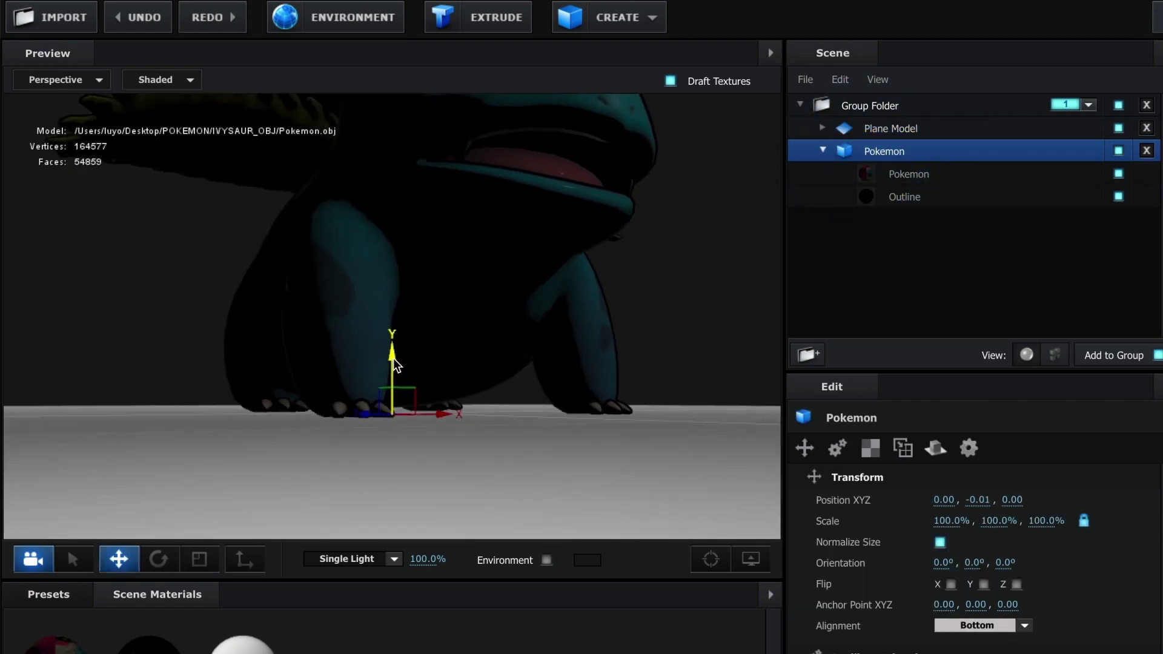
mouse_move(394, 367)
mouse_down()
mouse_move(439, 452)
mouse_move(479, 434)
mouse_move(397, 500)
mouse_up()
scroll(428, 452, down, 5)
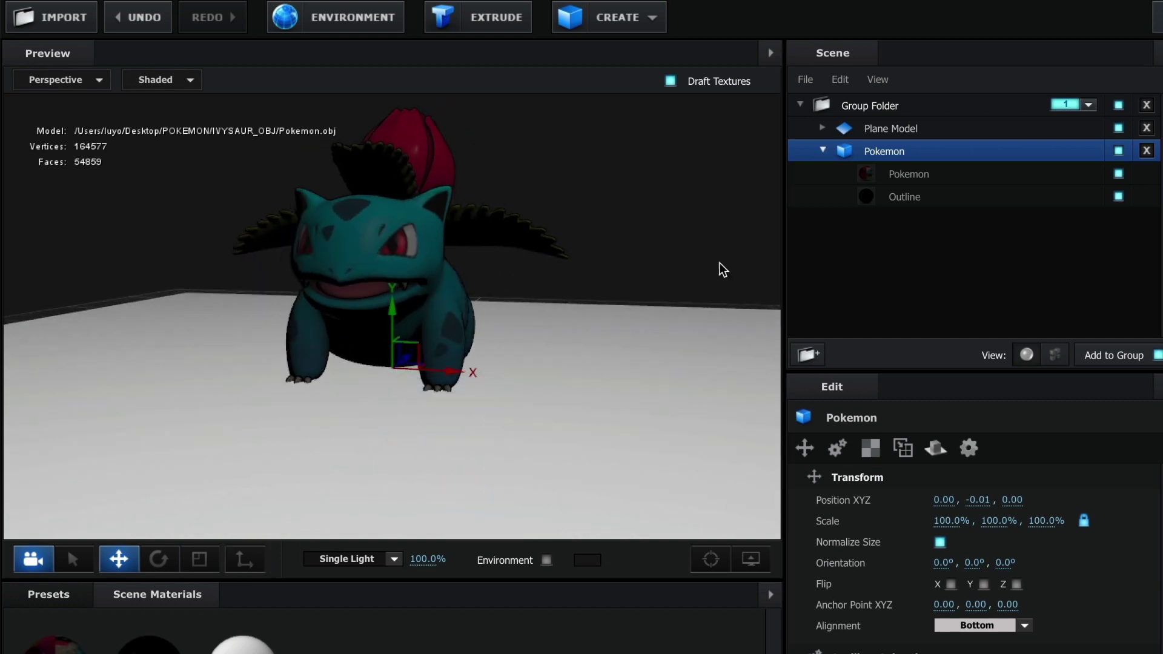
click(823, 151)
click(844, 128)
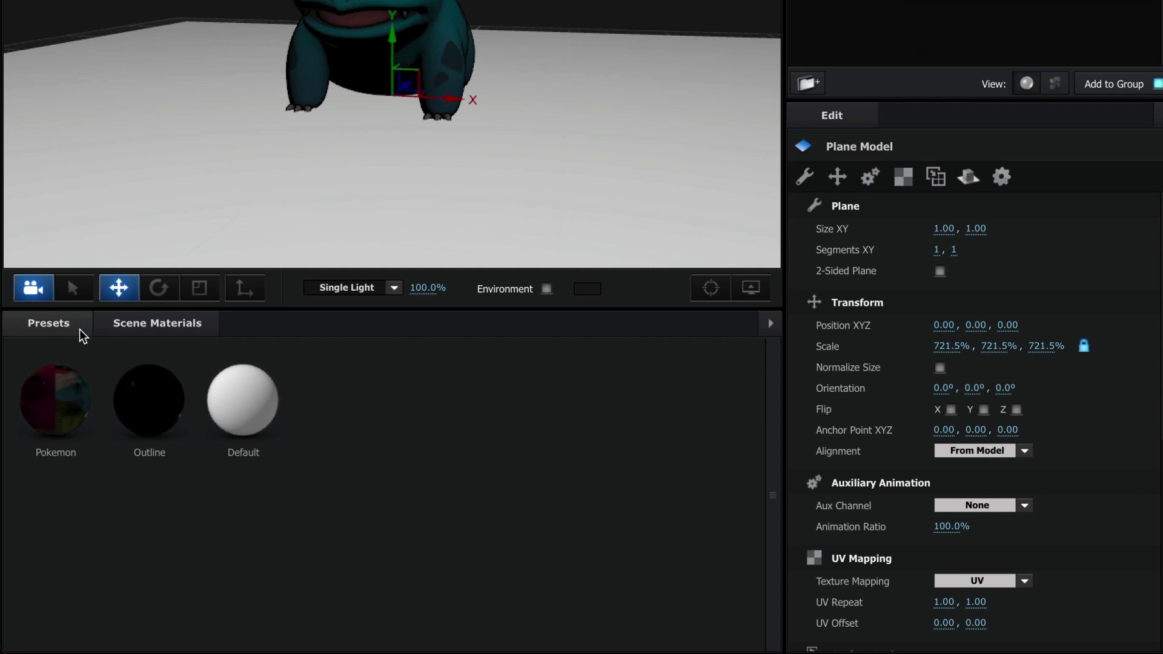
- Apply the Physical preset Matte_Shadow material to the floor plane and review its settings
click(78, 329)
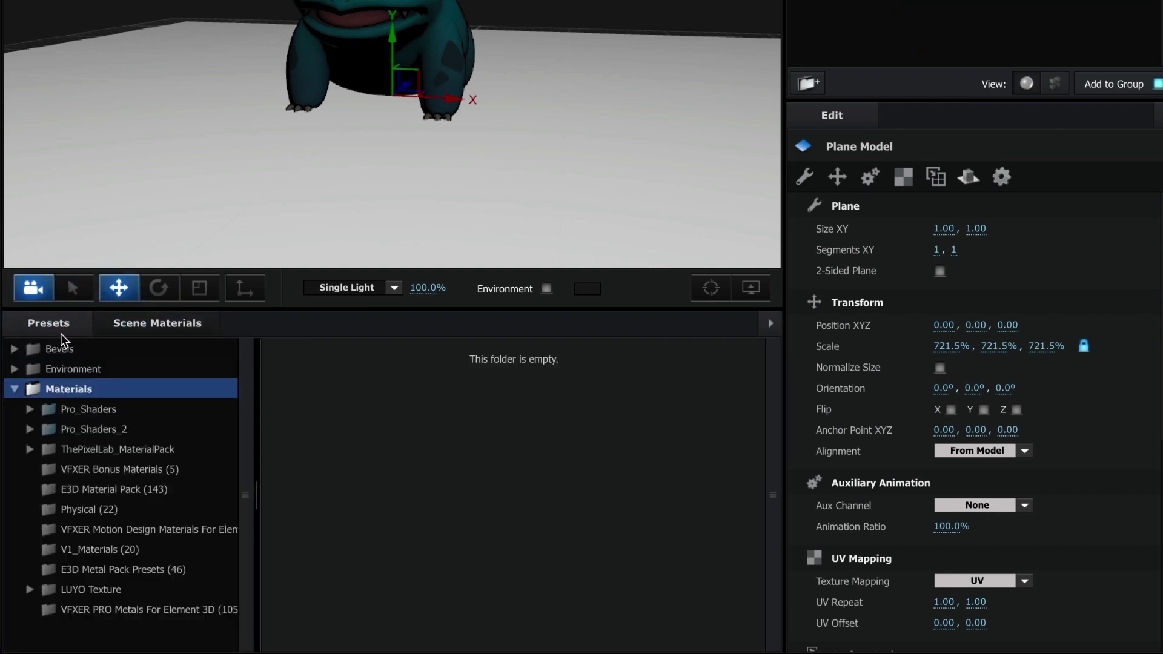
click(77, 510)
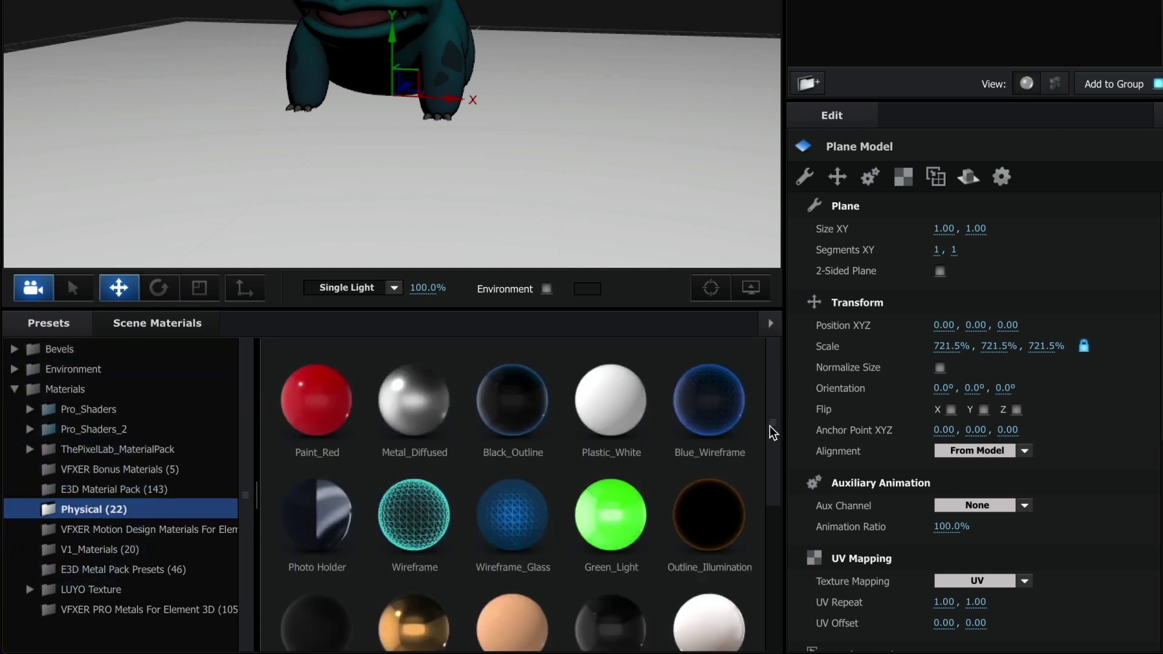
drag(772, 432, 782, 587)
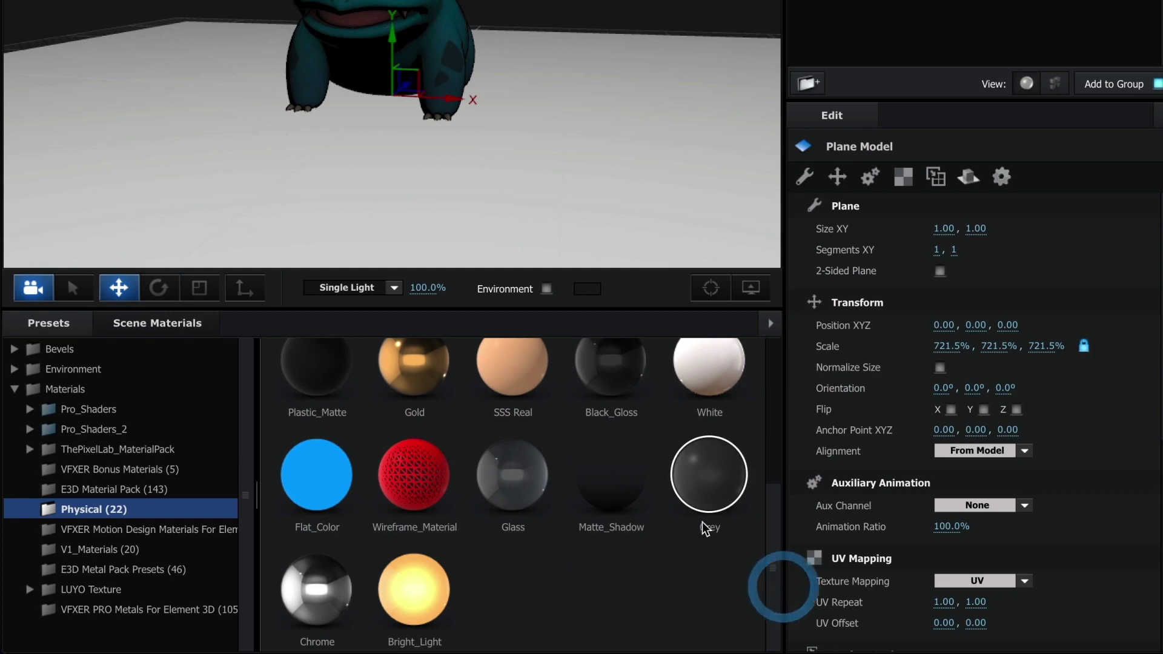
drag(612, 496, 526, 420)
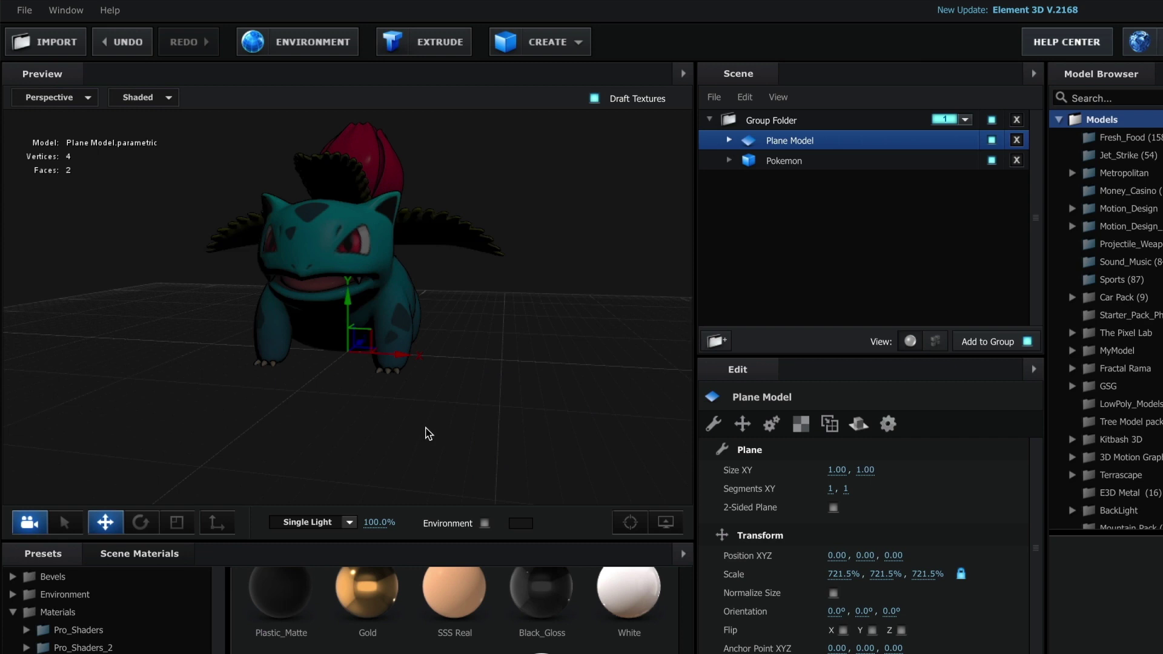
click(729, 139)
click(842, 159)
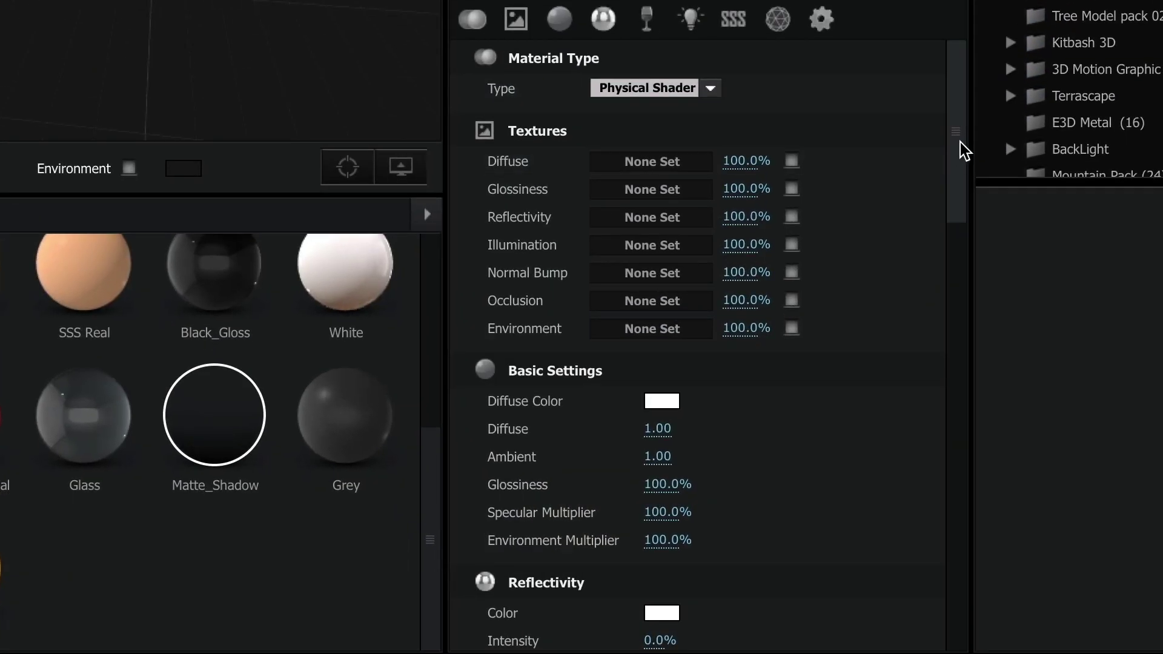
drag(962, 148, 972, 599)
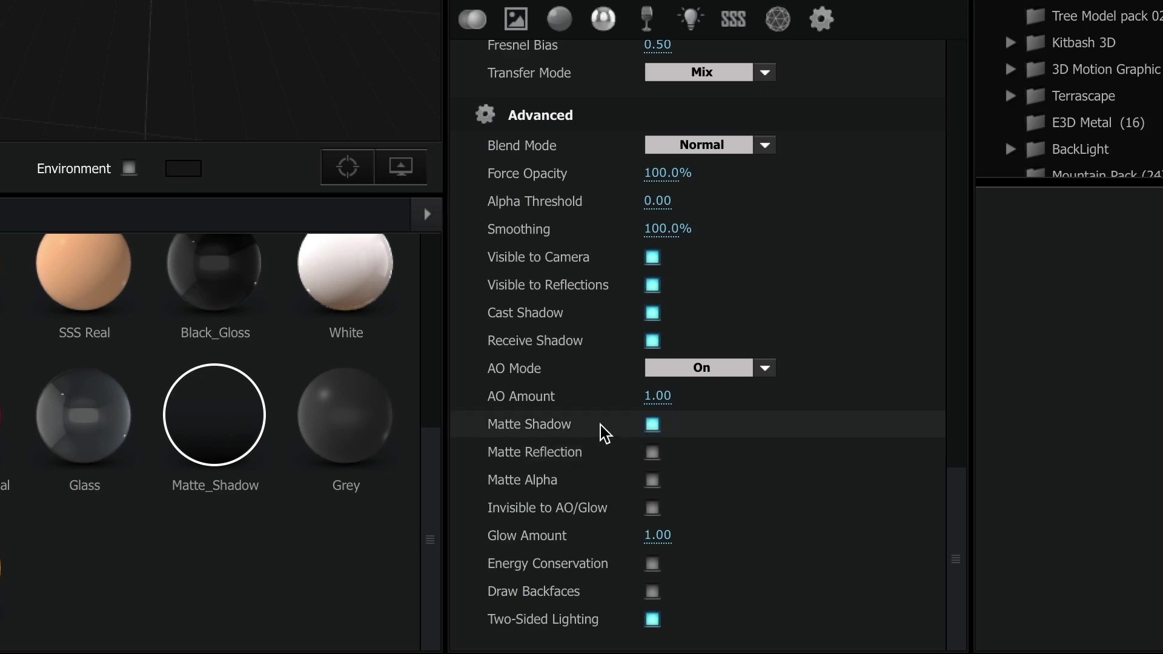
drag(950, 492, 957, 420)
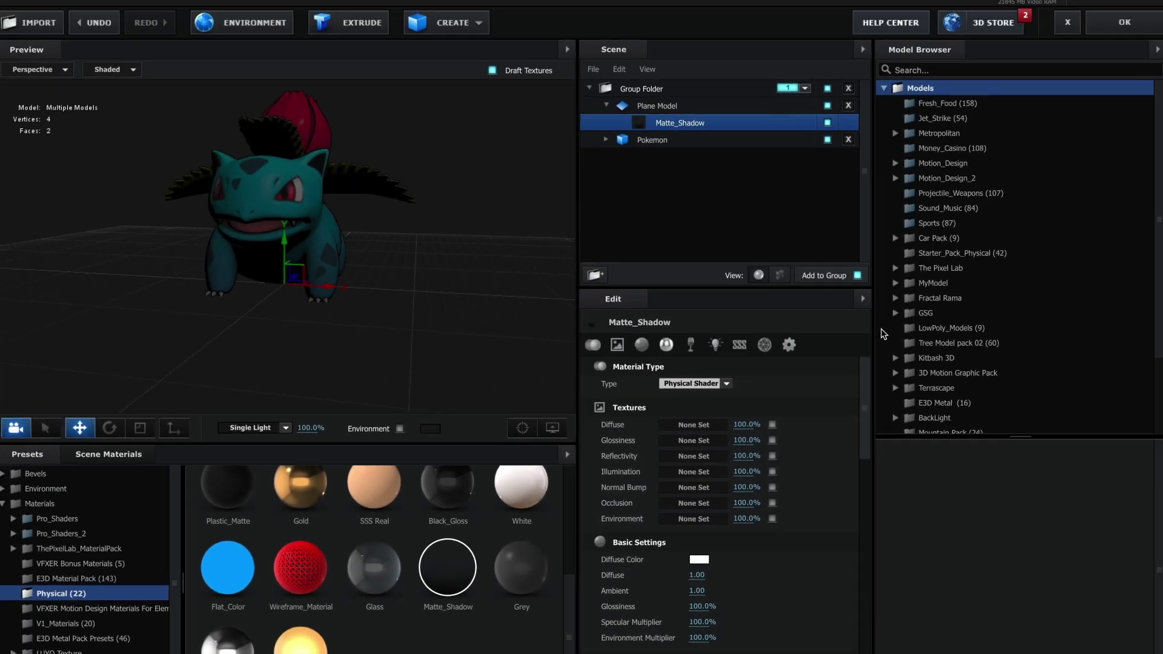
mouse_move(460, 273)
mouse_down()
mouse_move(373, 294)
mouse_move(475, 296)
mouse_up()
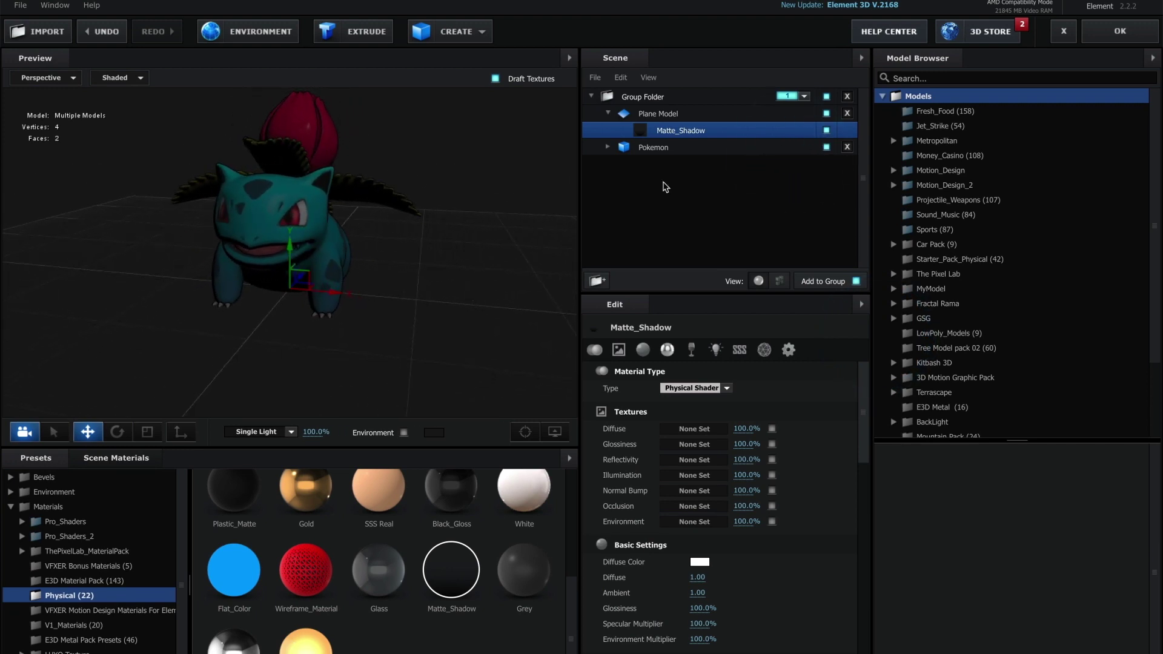
- Accept Scene Setup, scrub the footage back to 0:00:10:17, and expand Group 1
click(1145, 29)
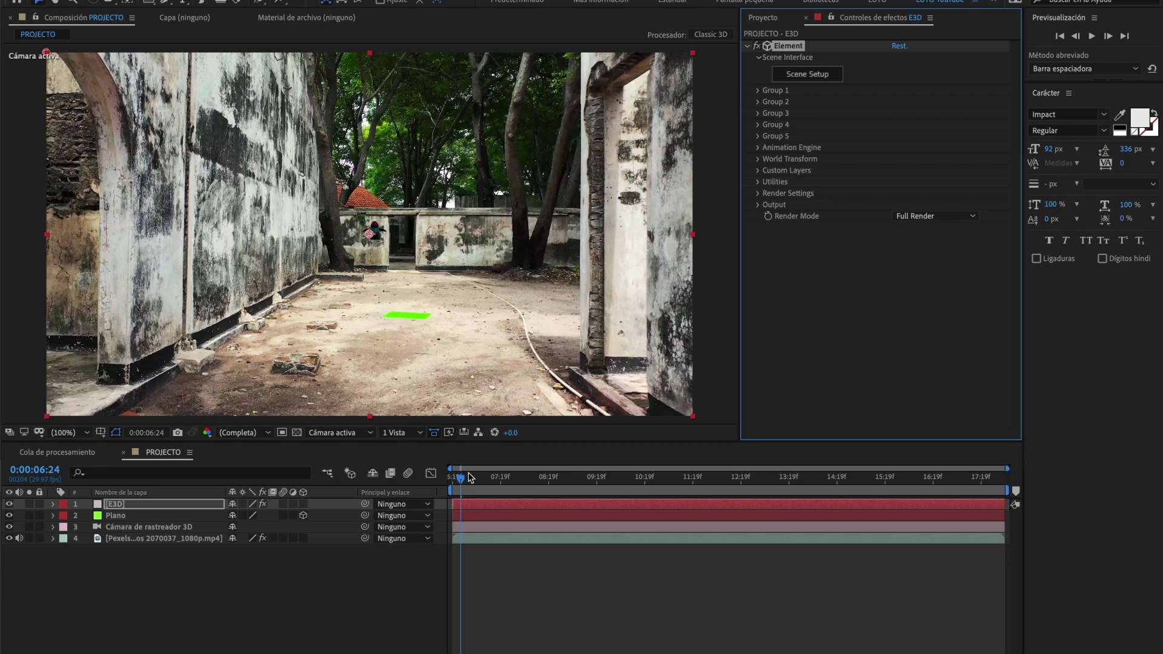
mouse_move(470, 479)
mouse_down()
mouse_move(877, 483)
mouse_move(644, 491)
mouse_move(654, 491)
mouse_up()
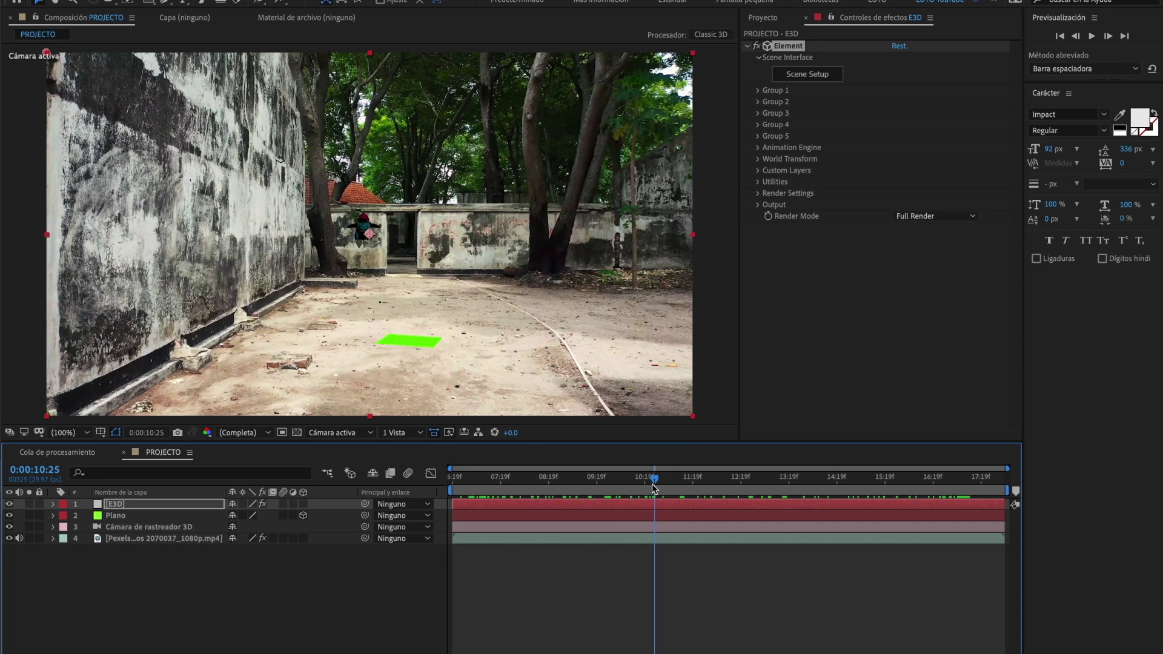
drag(654, 488, 642, 478)
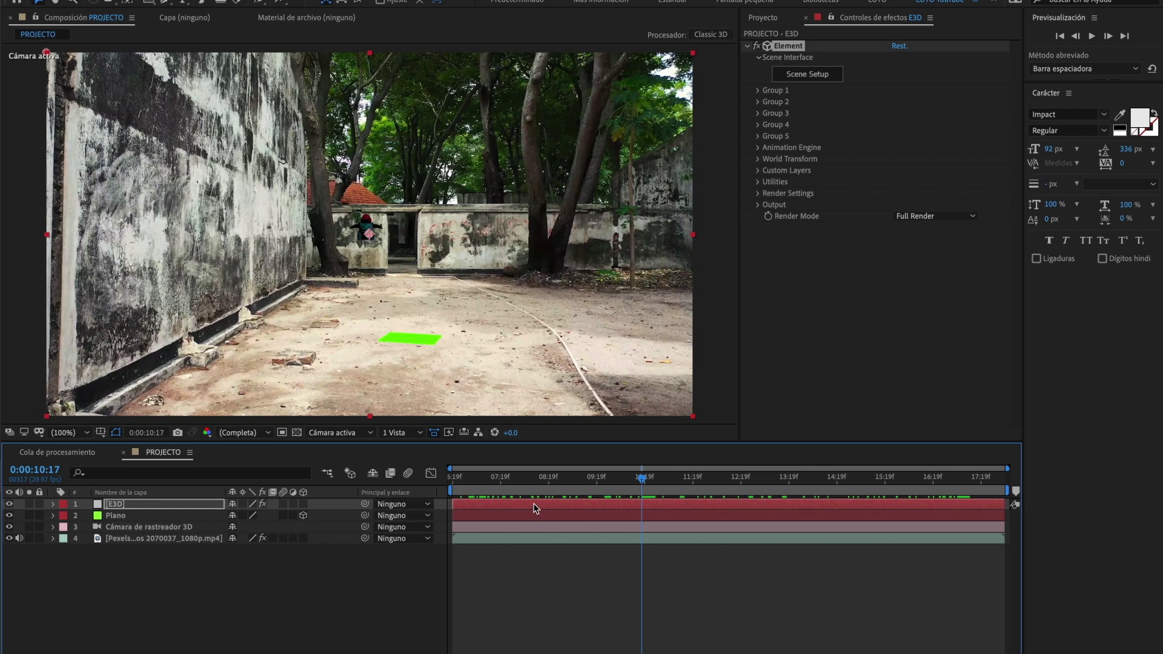
click(758, 90)
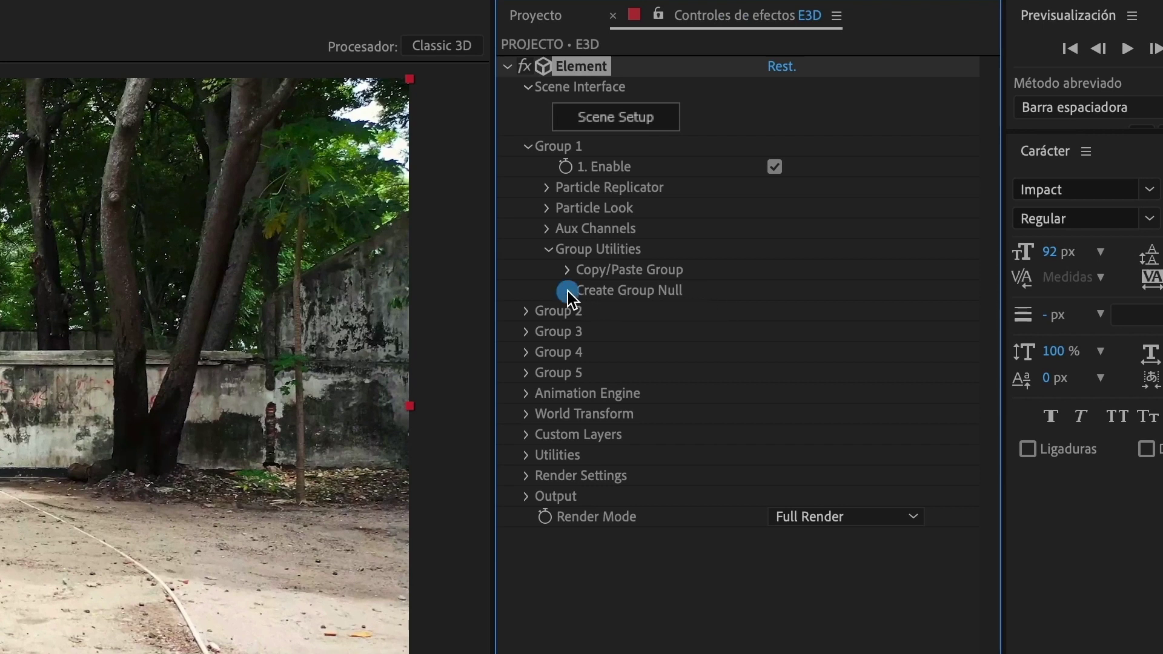
- Create a Group 1 null with Create Group Null and rename it 'E3D Null'
click(568, 291)
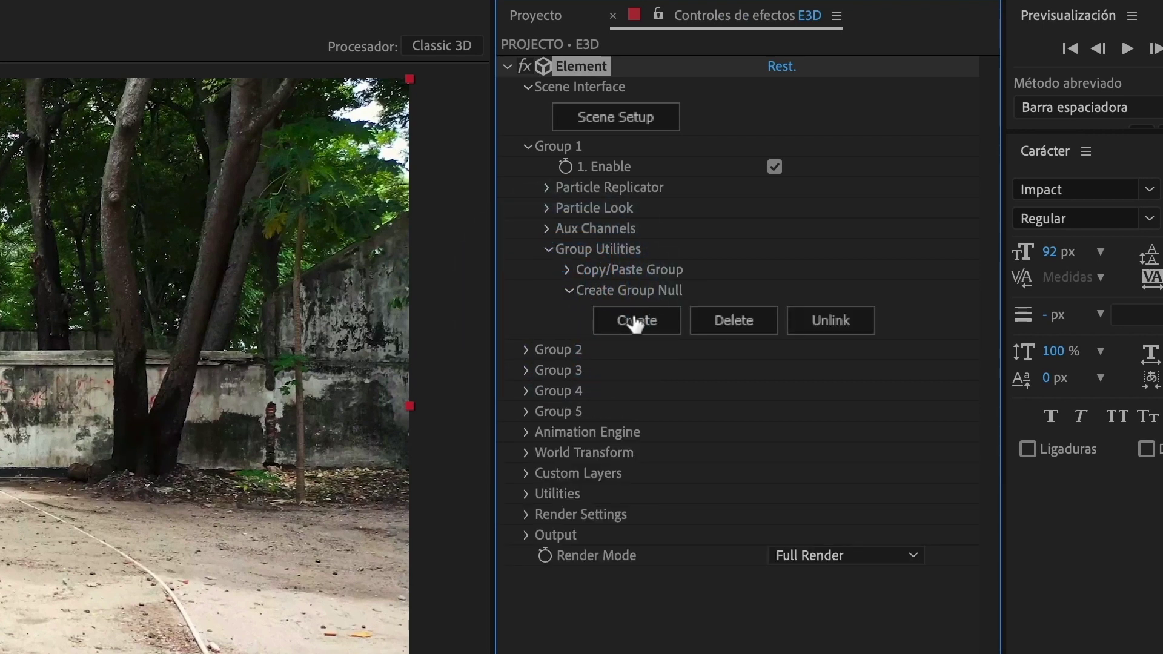
click(643, 326)
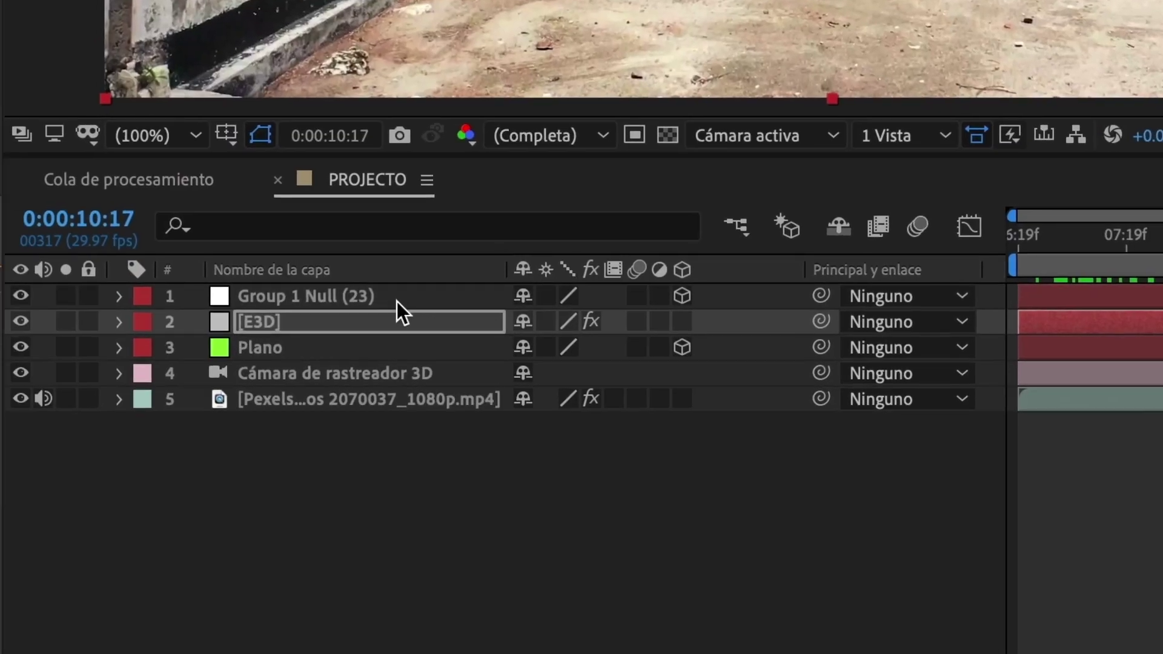
click(353, 301)
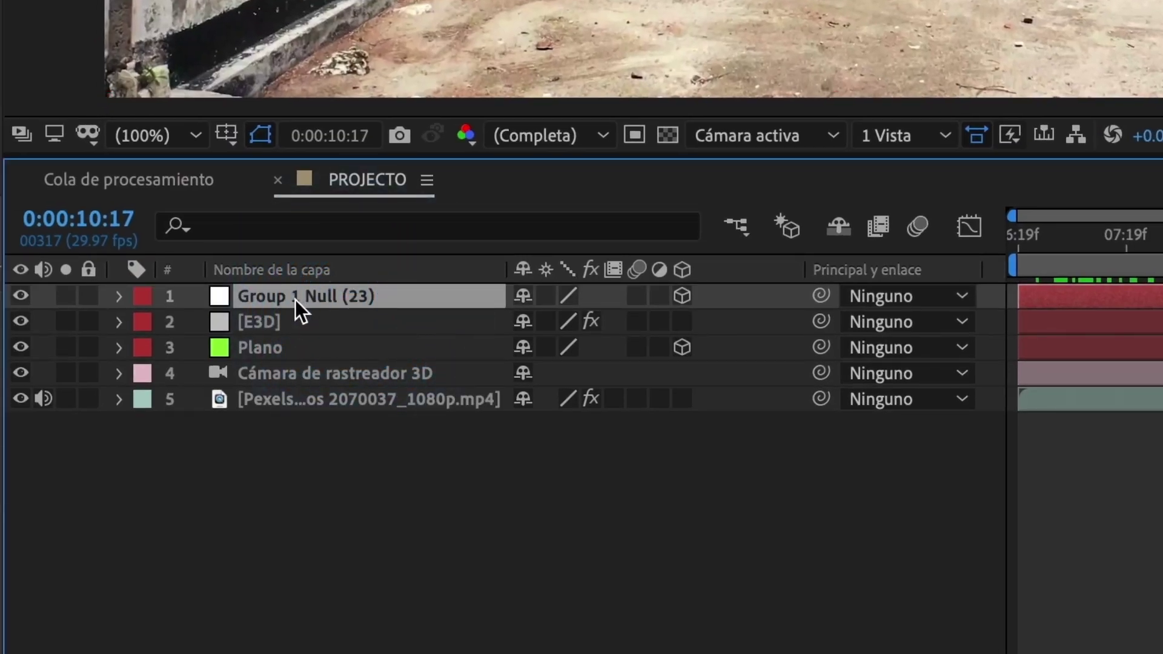
key(Return)
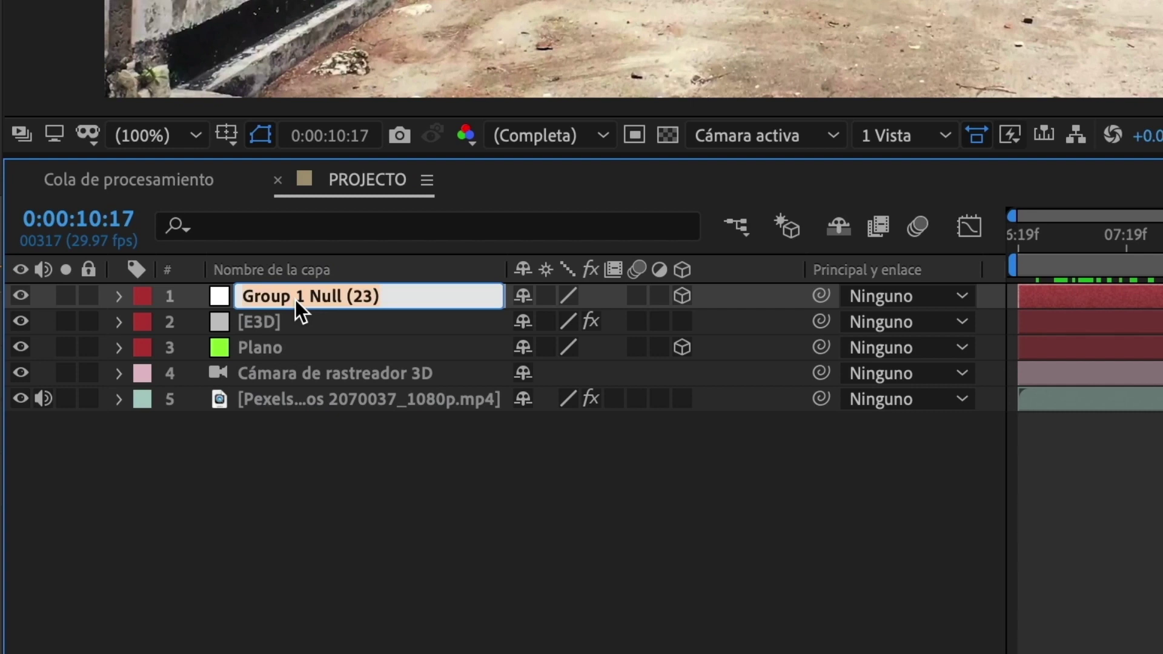
text(E)
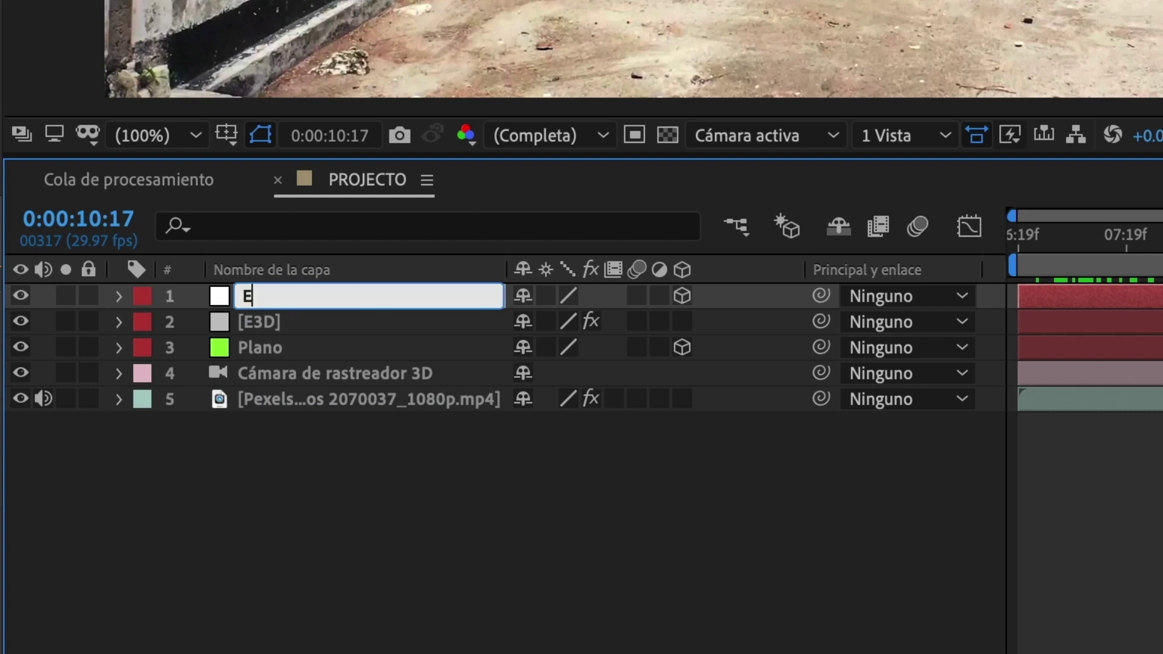
text(3D Nu)
text(ll)
key(Return)
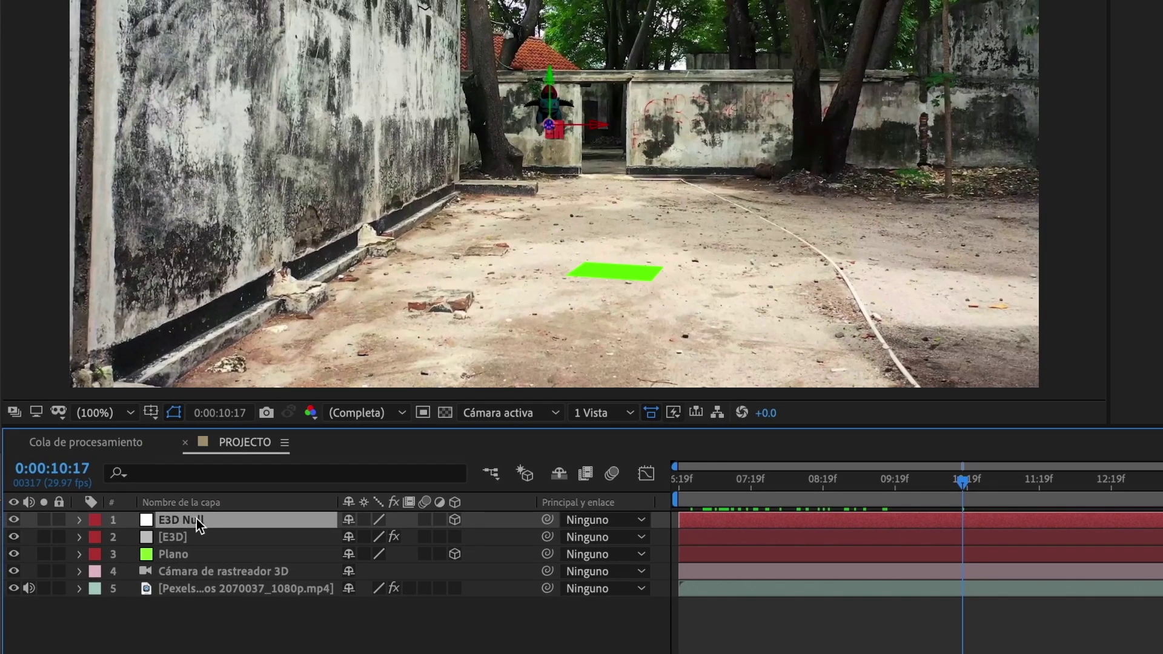
- Reveal the Plano layer's Position property (1802.4, 2470.3, 2830.5)
click(172, 554)
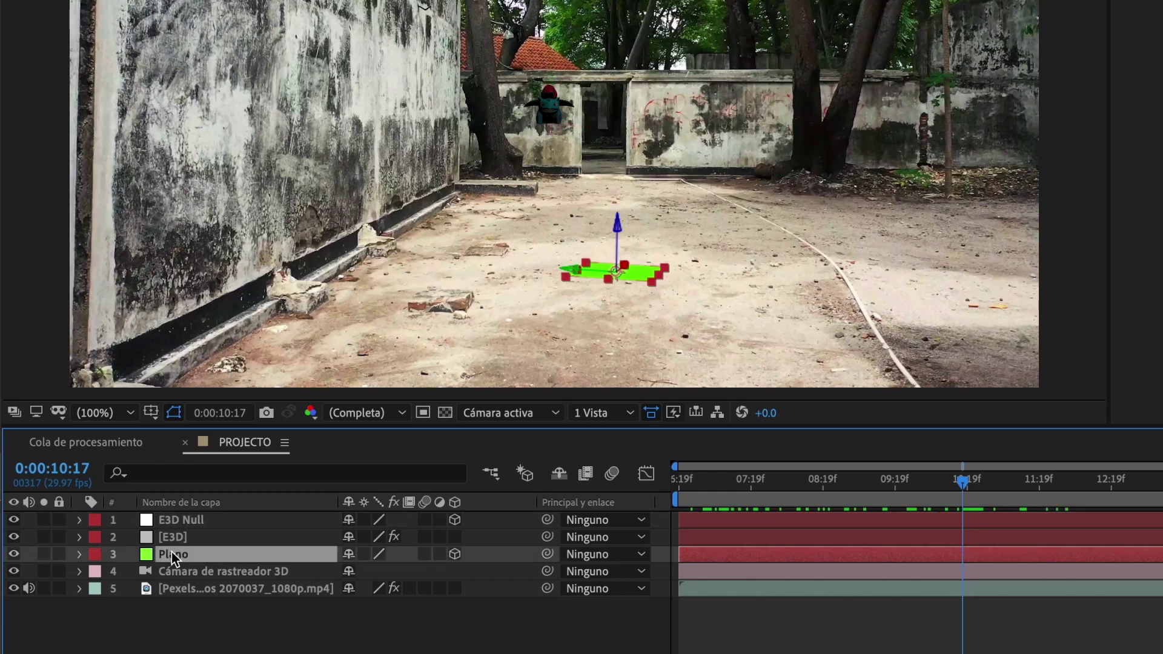
click(79, 554)
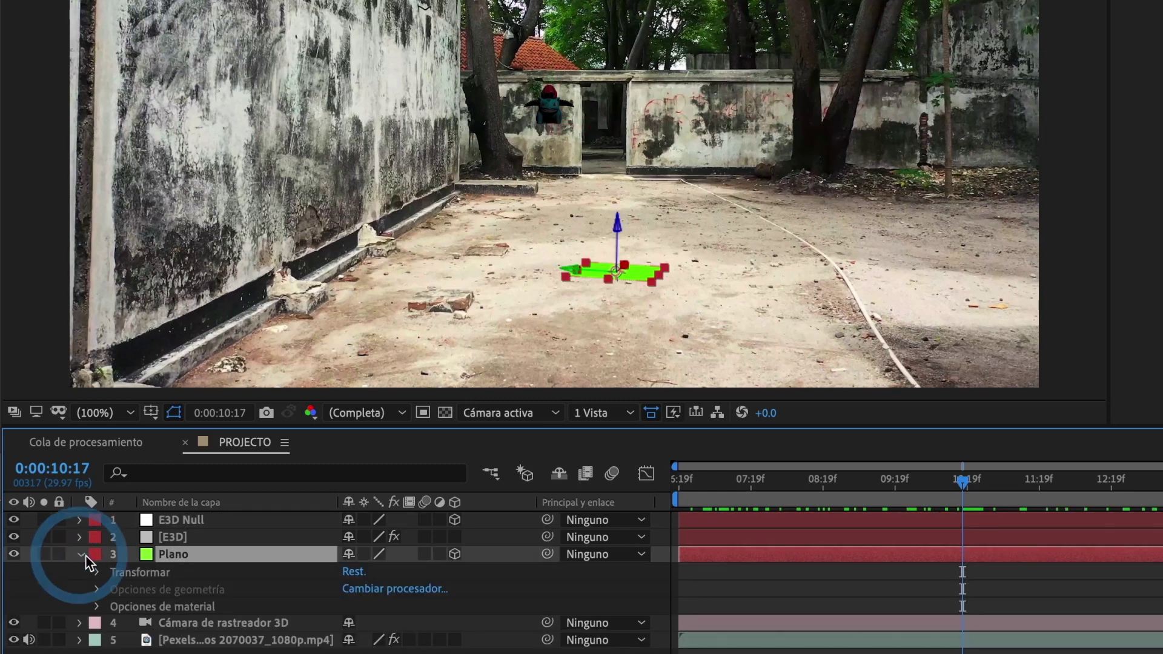
click(95, 573)
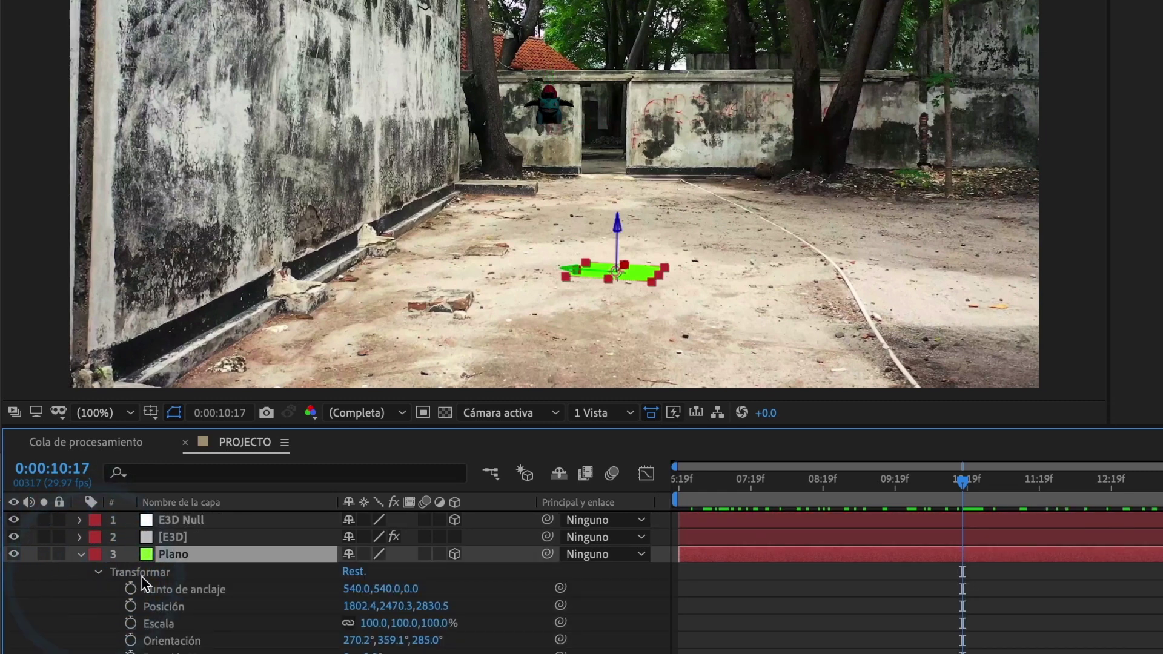
click(161, 609)
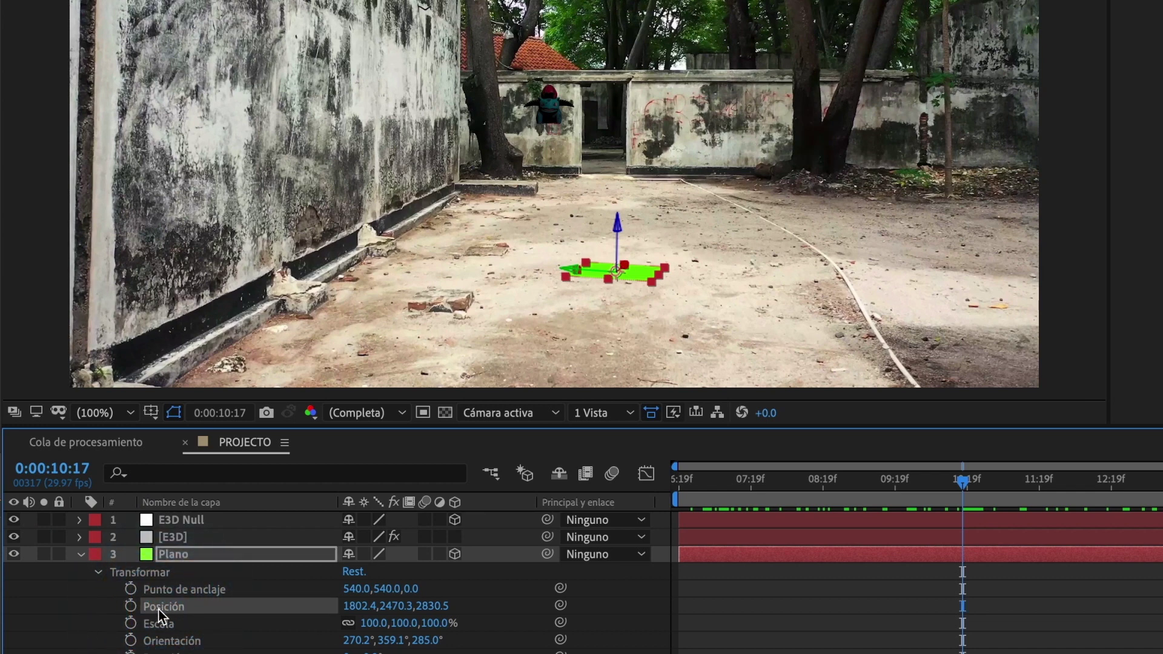
key(p)
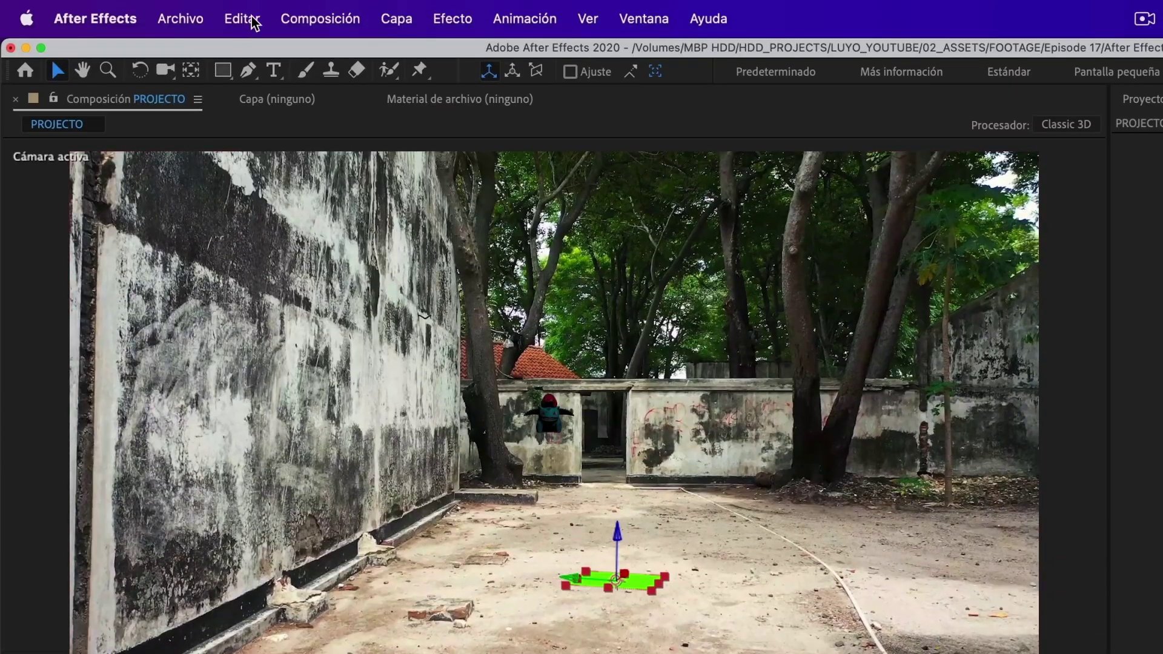
- Select the E3D Null and show its Position (960.0, 540.0, 0.0) to paste into
click(254, 19)
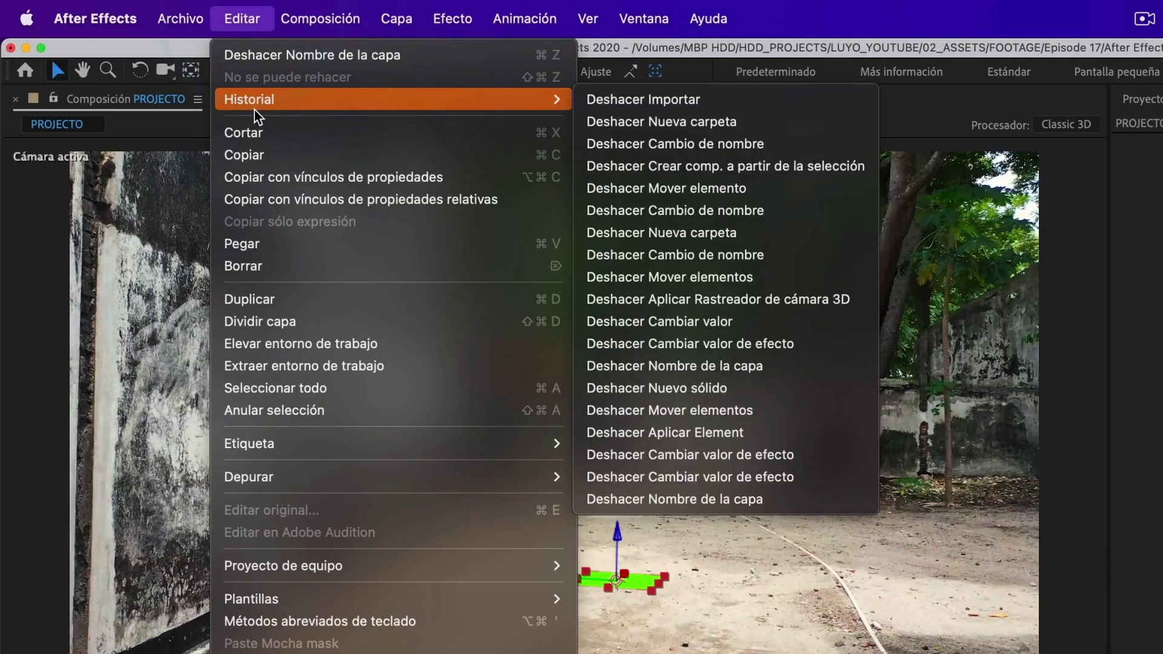
click(256, 158)
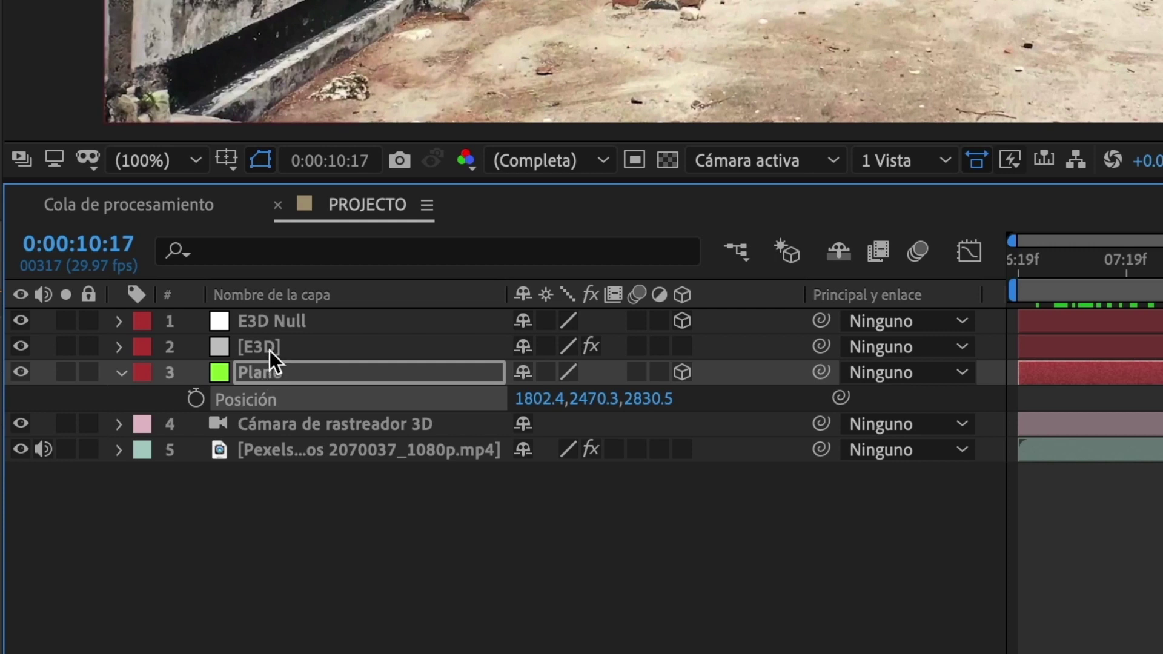
click(270, 326)
key(p)
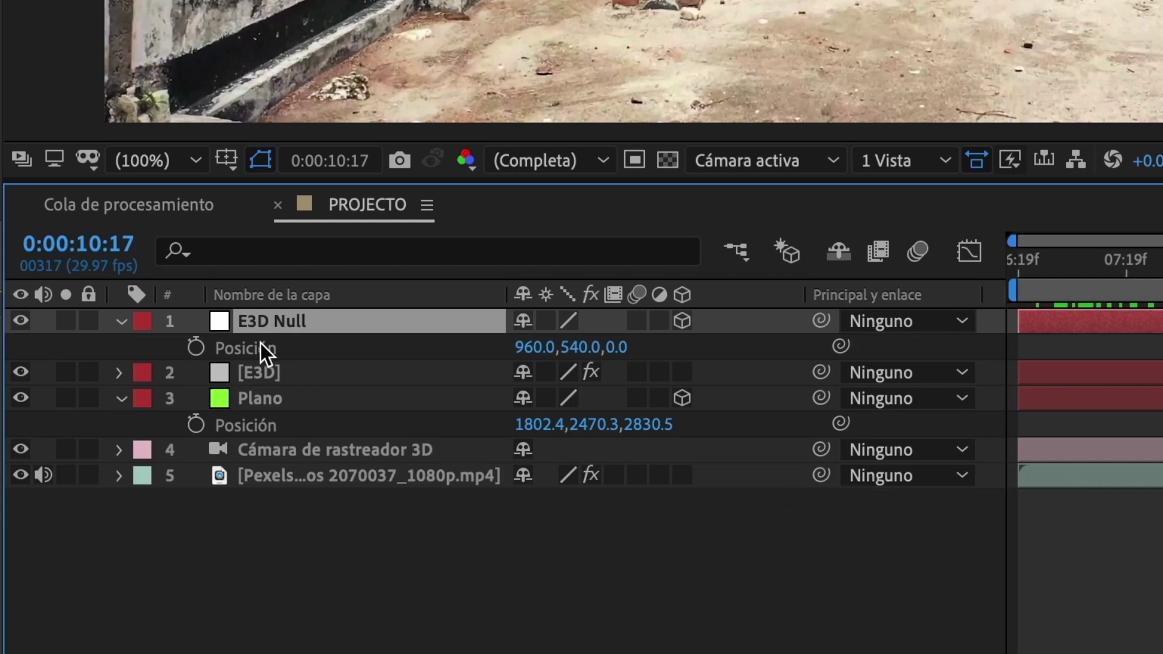
click(261, 344)
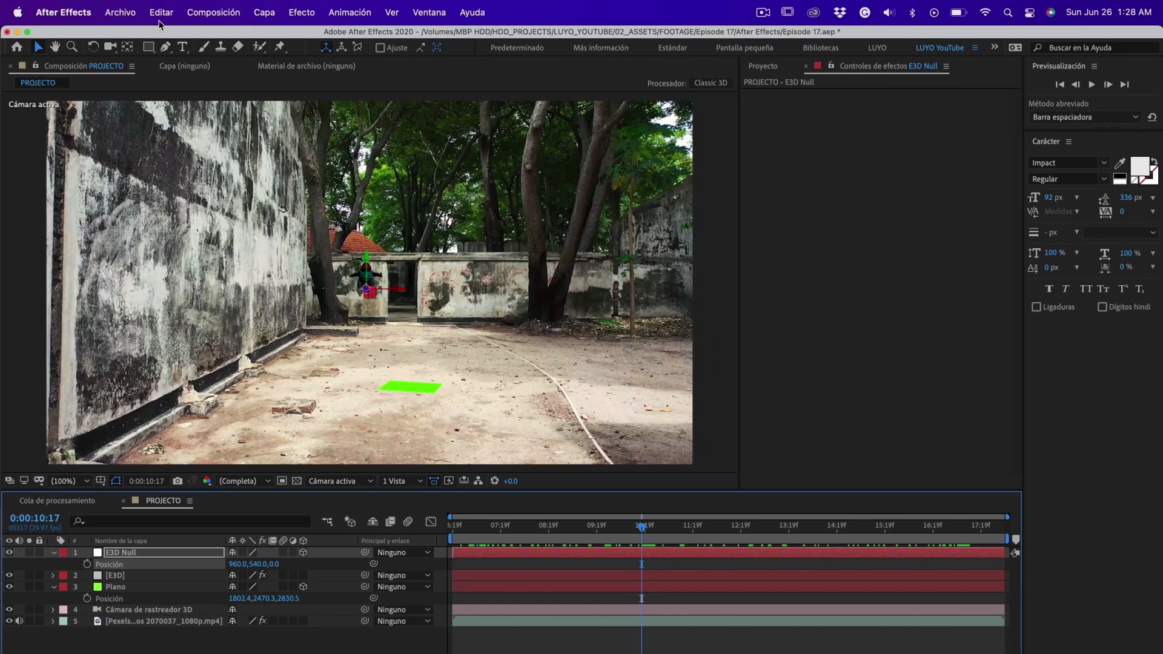
- Paste position 1802.4, 2470.3, 2830.5 onto the E3D Null and hide the Plano layer
click(161, 12)
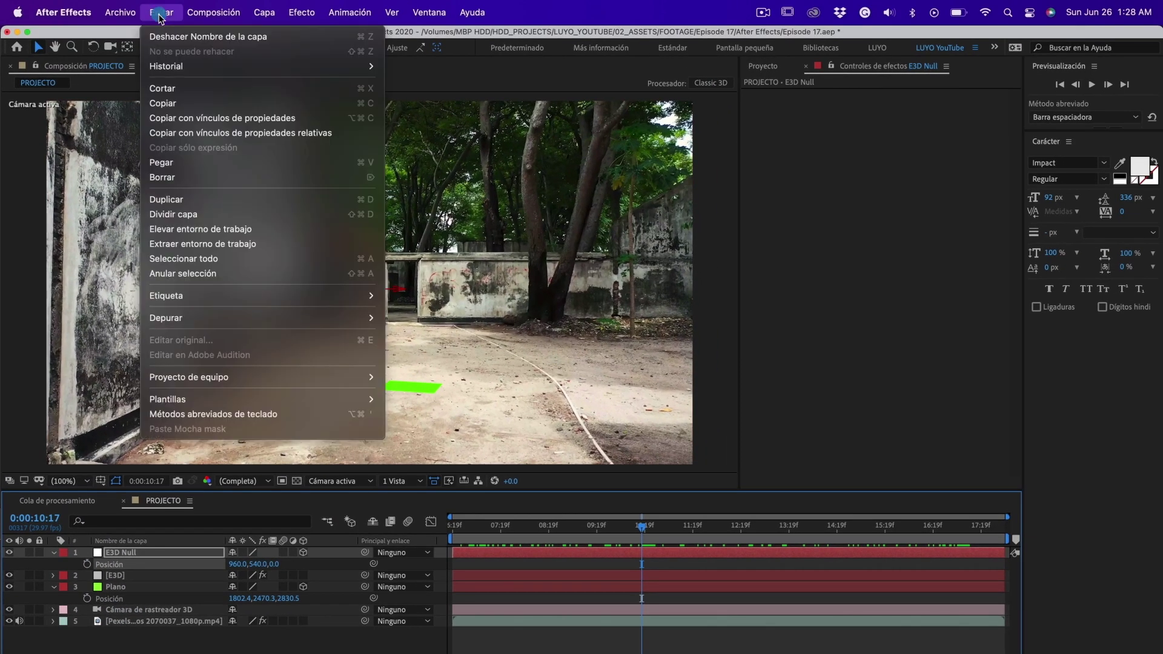
click(172, 162)
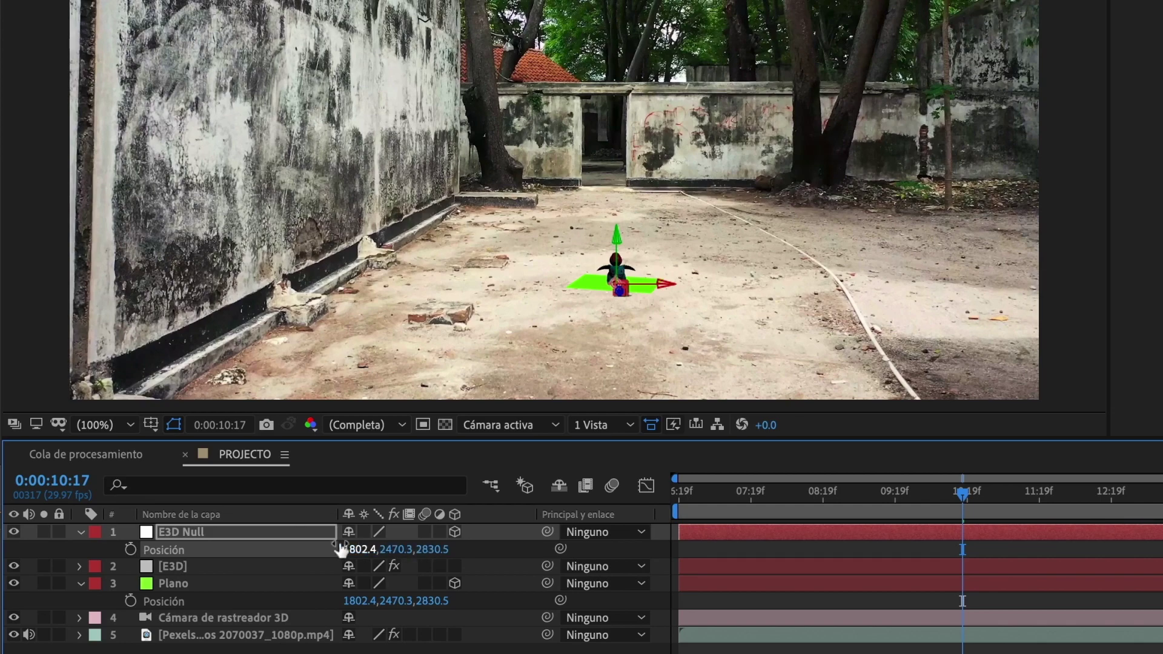
mouse_move(974, 494)
mouse_down()
mouse_move(812, 509)
mouse_move(1008, 531)
mouse_up()
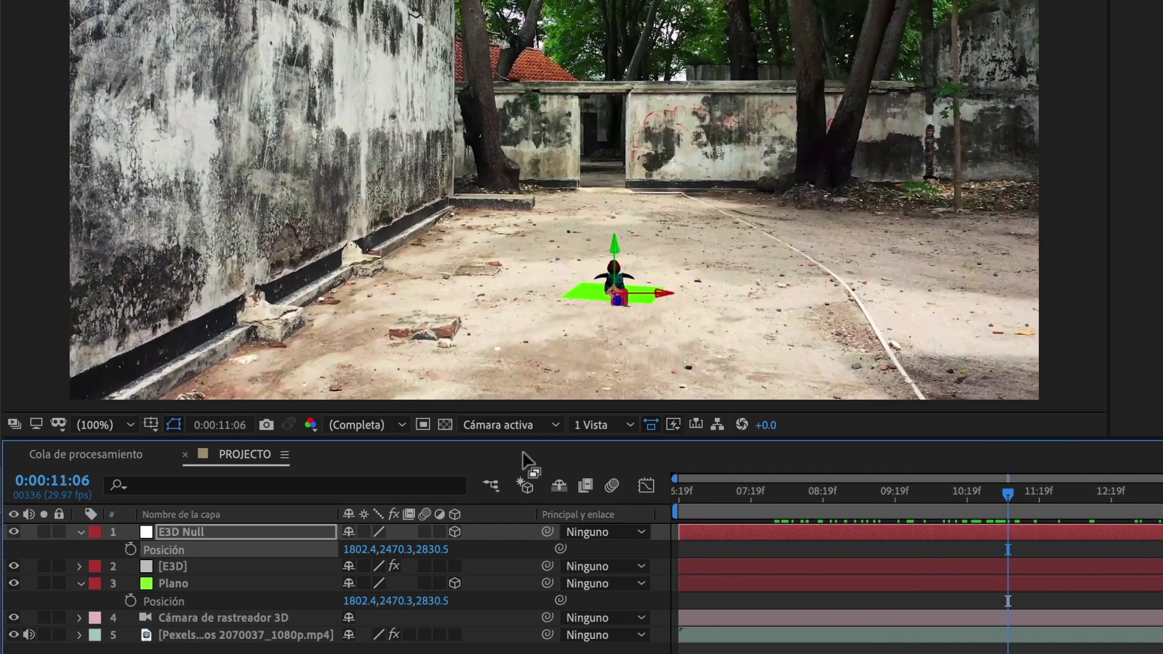
click(173, 582)
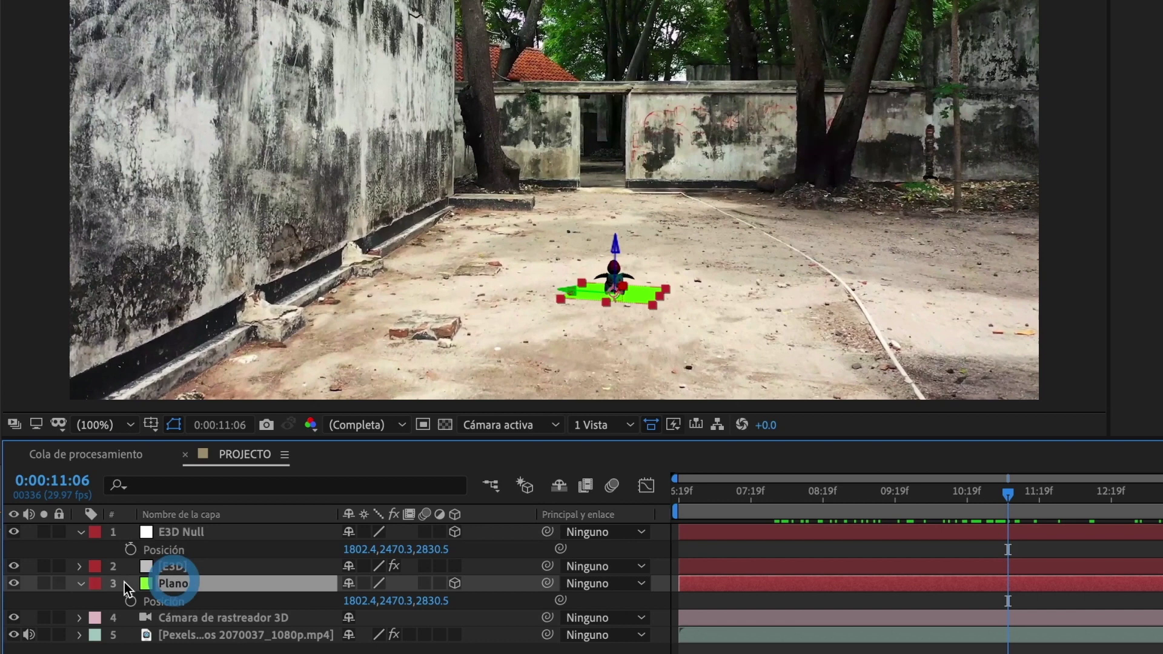
click(13, 583)
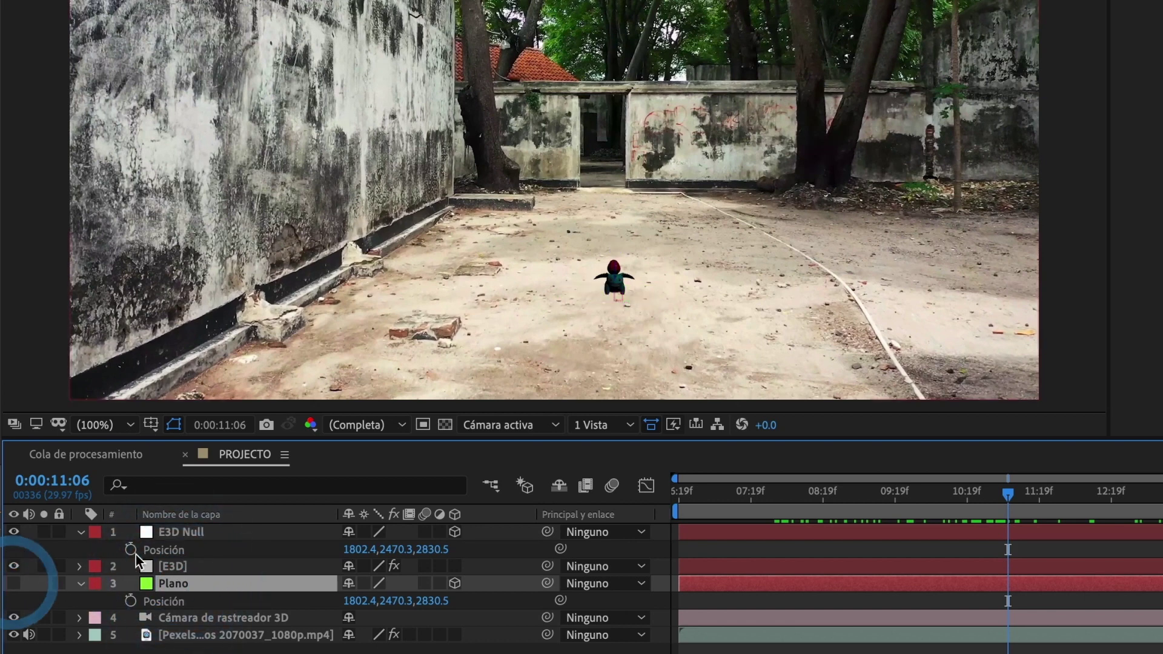
click(179, 533)
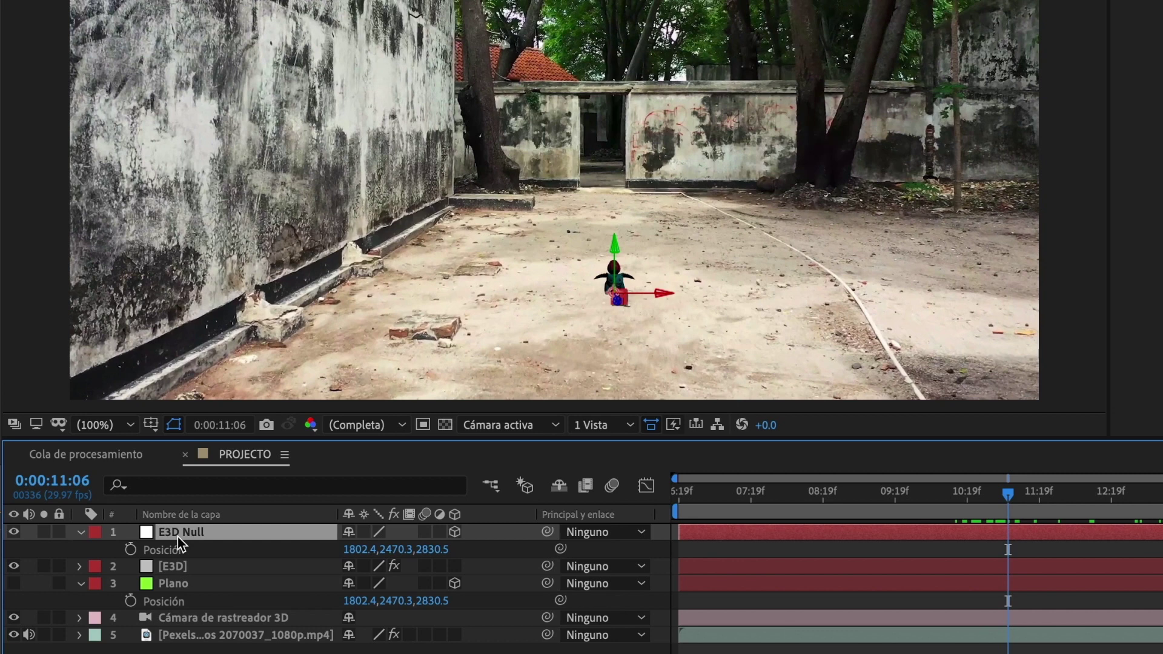
- Set the E3D Null's Scale to 694% and its Y Rotation to 30°
key(s)
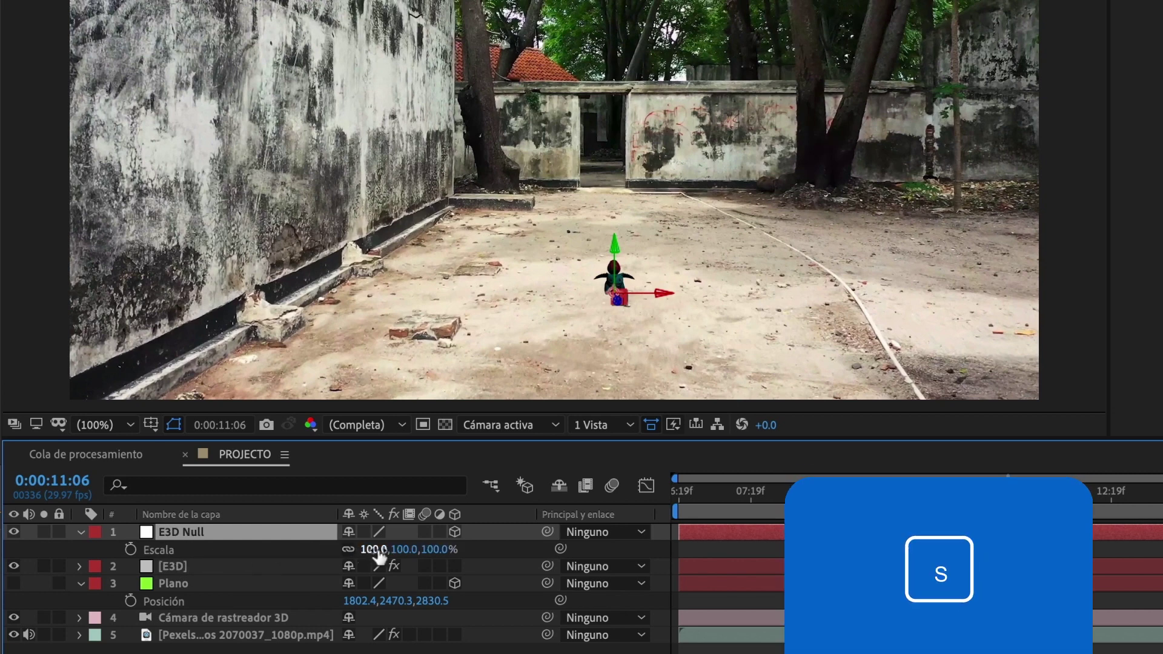
mouse_move(368, 549)
mouse_down()
mouse_move(1054, 625)
mouse_move(1030, 622)
mouse_up()
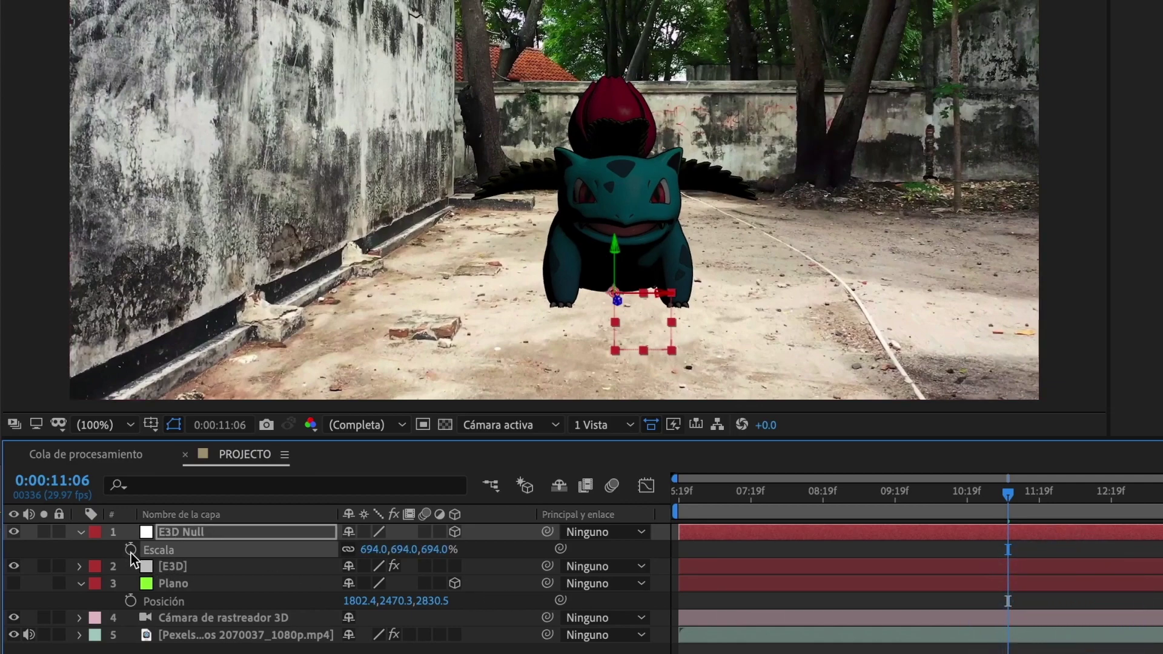
mouse_move(1024, 496)
mouse_down()
mouse_move(1066, 494)
mouse_move(936, 493)
mouse_up()
key(r)
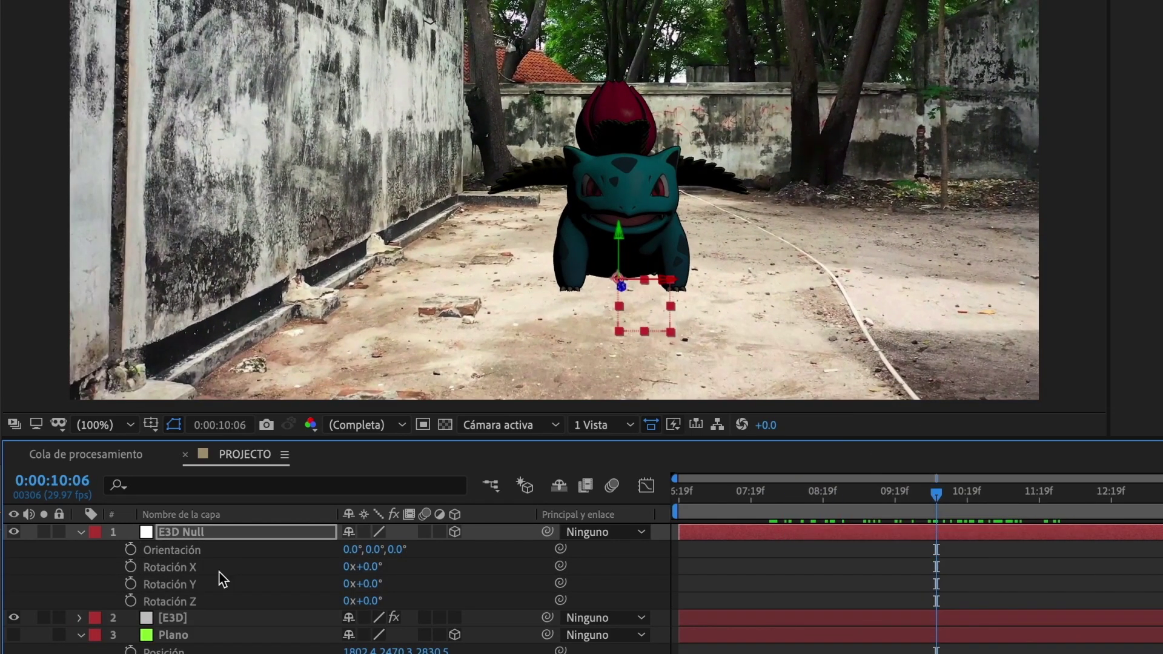
mouse_move(364, 583)
mouse_down()
mouse_move(416, 592)
mouse_move(402, 580)
mouse_up()
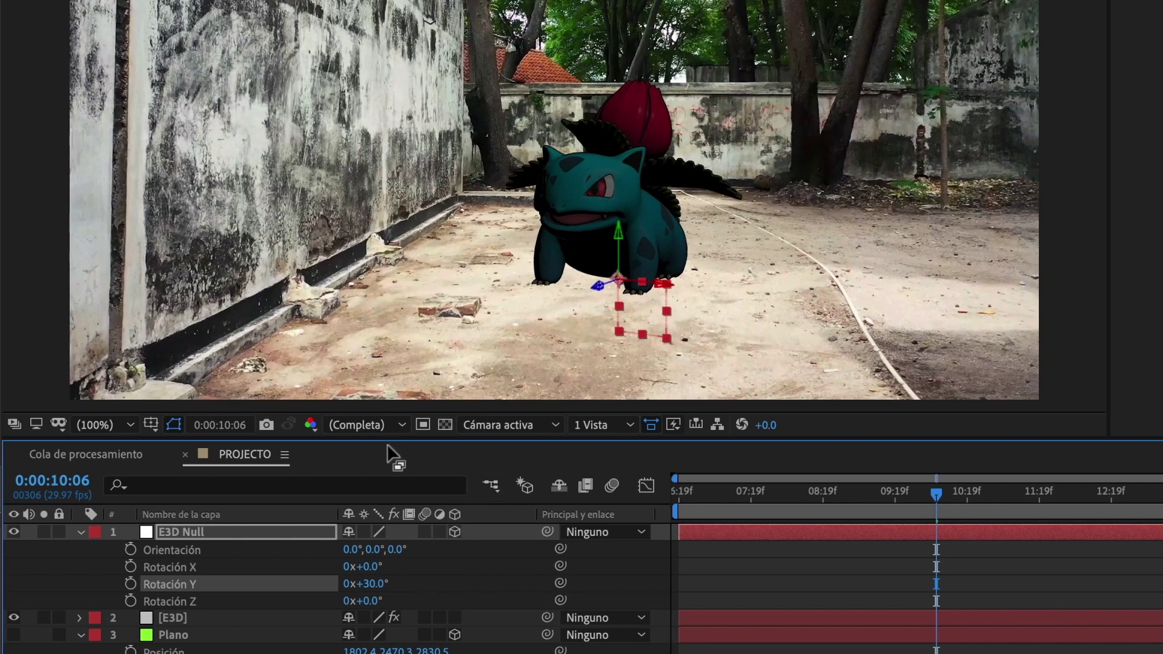
mouse_move(922, 492)
mouse_down()
mouse_move(767, 492)
mouse_move(801, 541)
mouse_up()
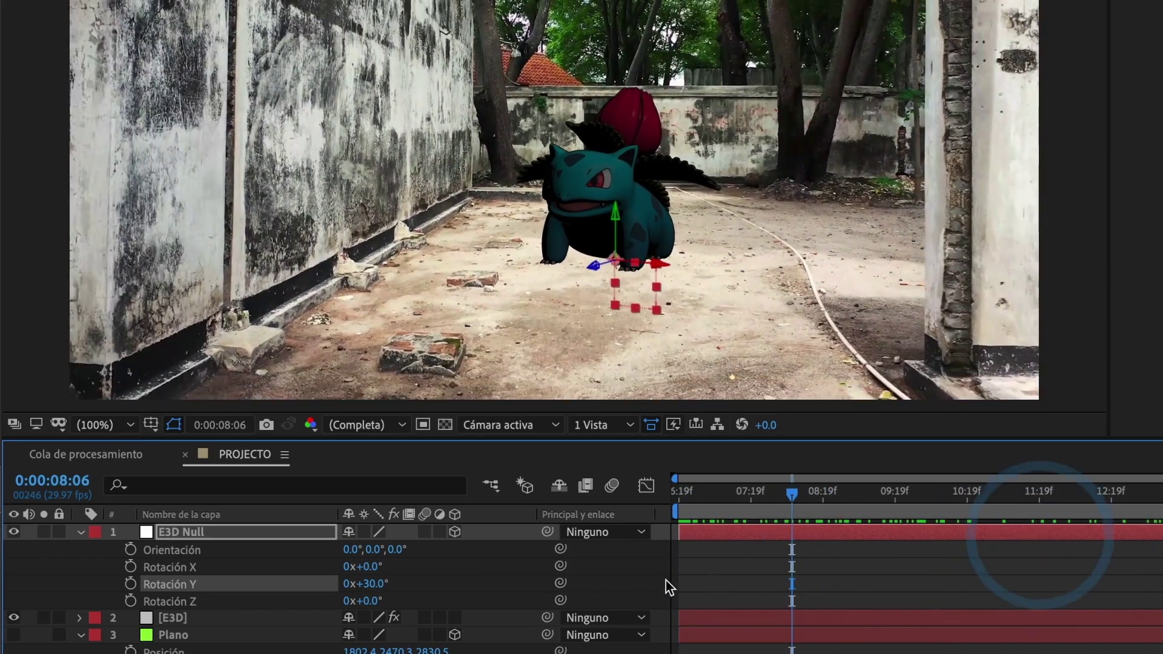
- On the E3D layer, set Render Settings > Lighting > Add Lighting to Basic
click(81, 533)
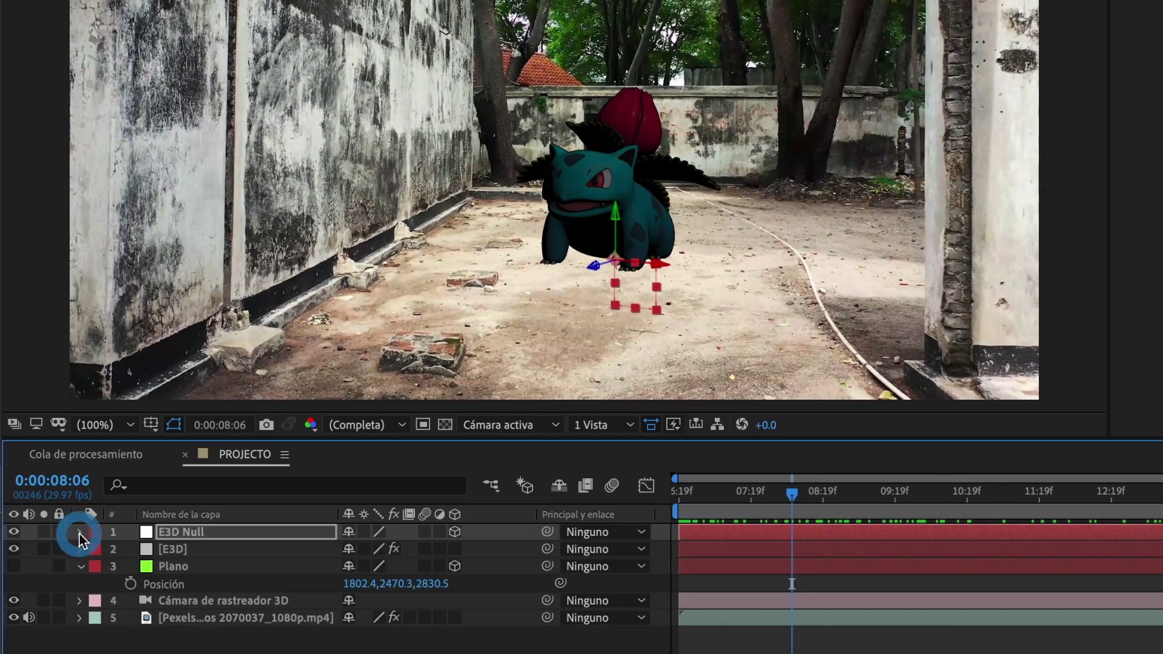
click(174, 551)
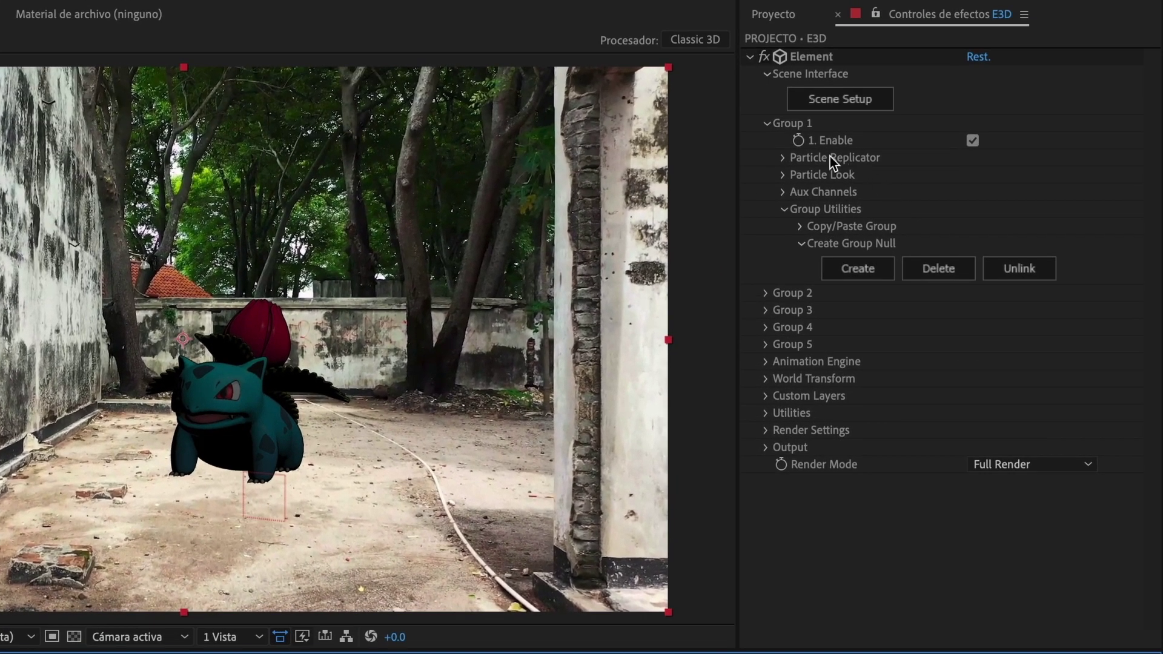
click(767, 124)
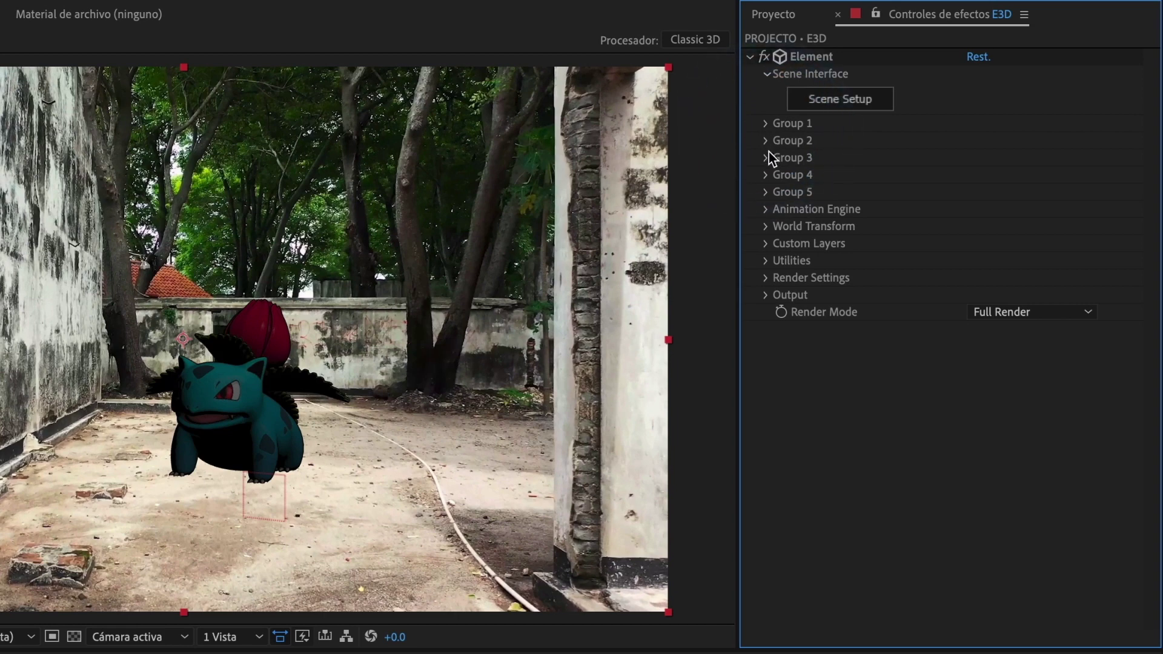
click(765, 279)
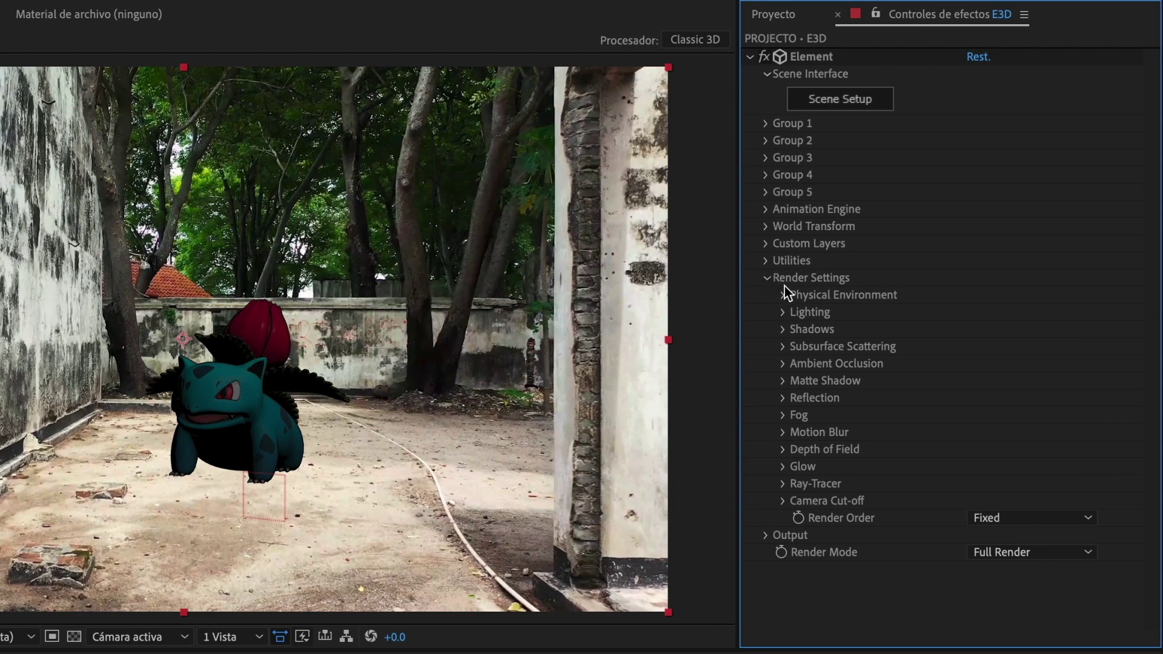
click(782, 313)
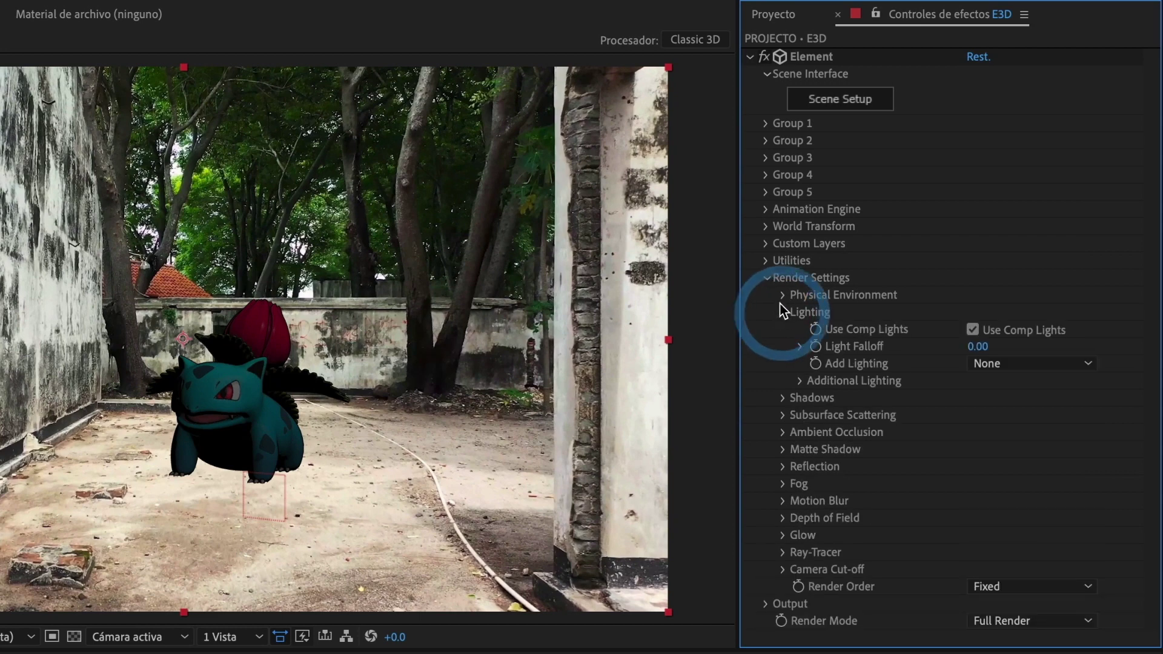
click(1026, 367)
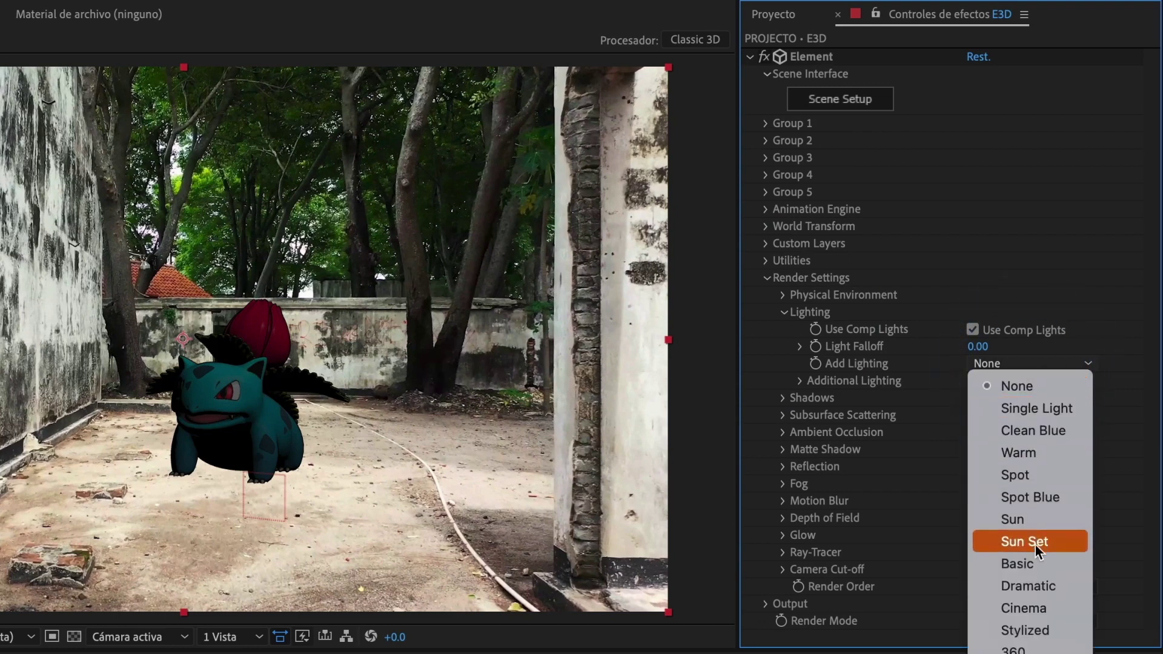
click(1031, 562)
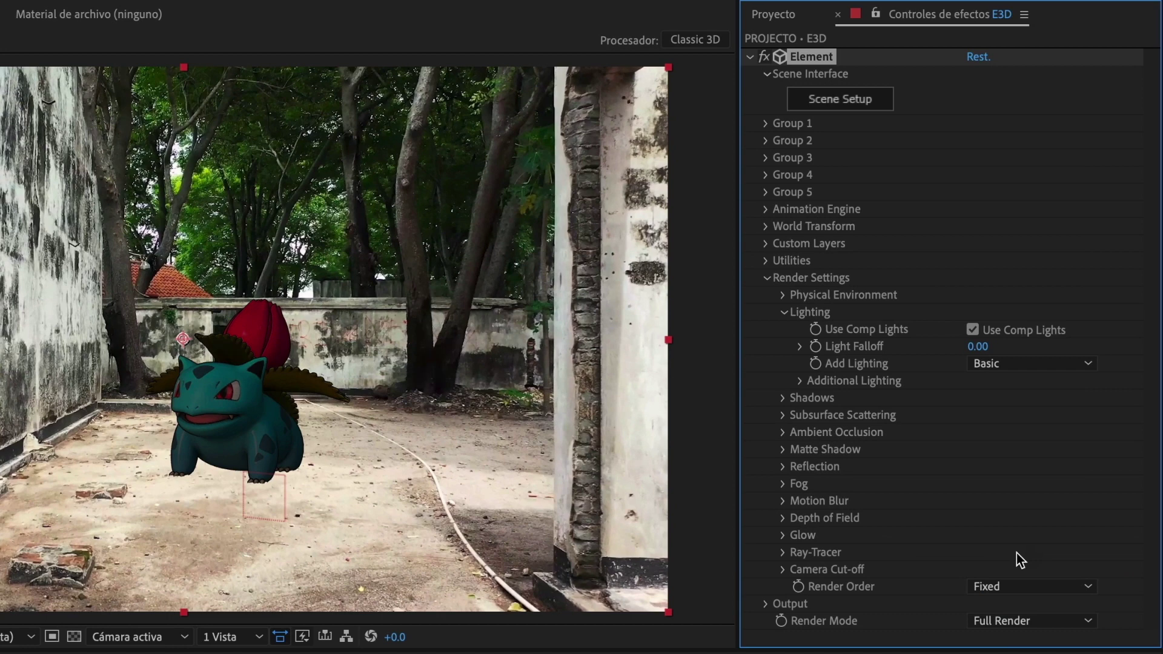
- Turn on Element shadows using Shadow Mapping at 1024
click(782, 398)
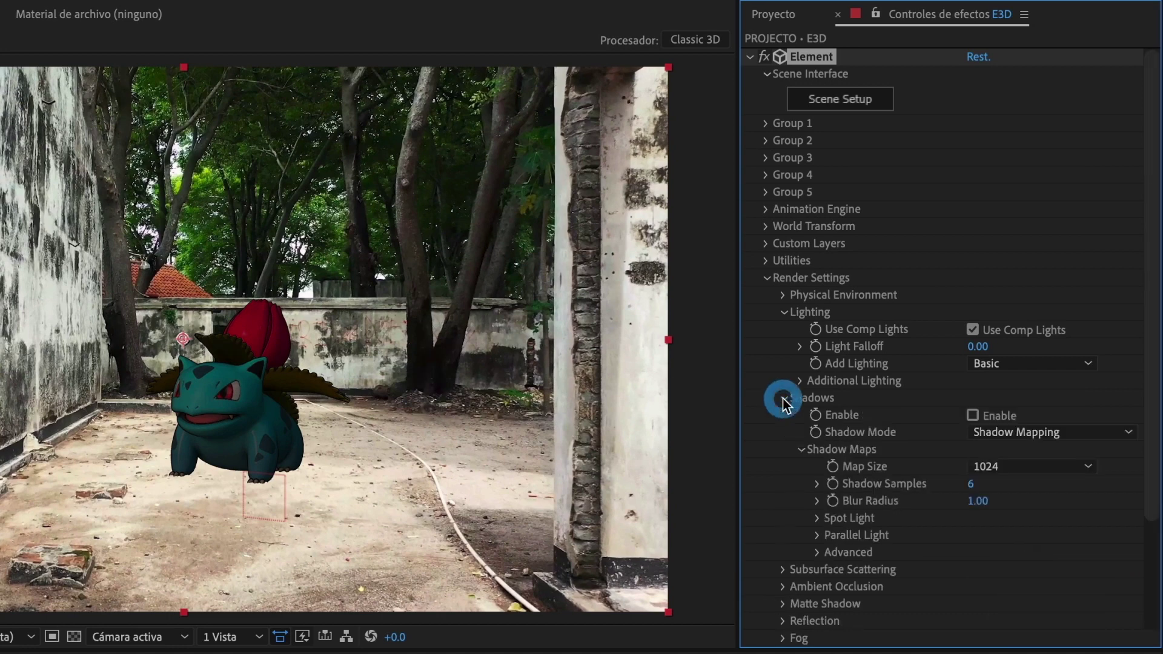
click(970, 416)
drag(1148, 400, 1148, 491)
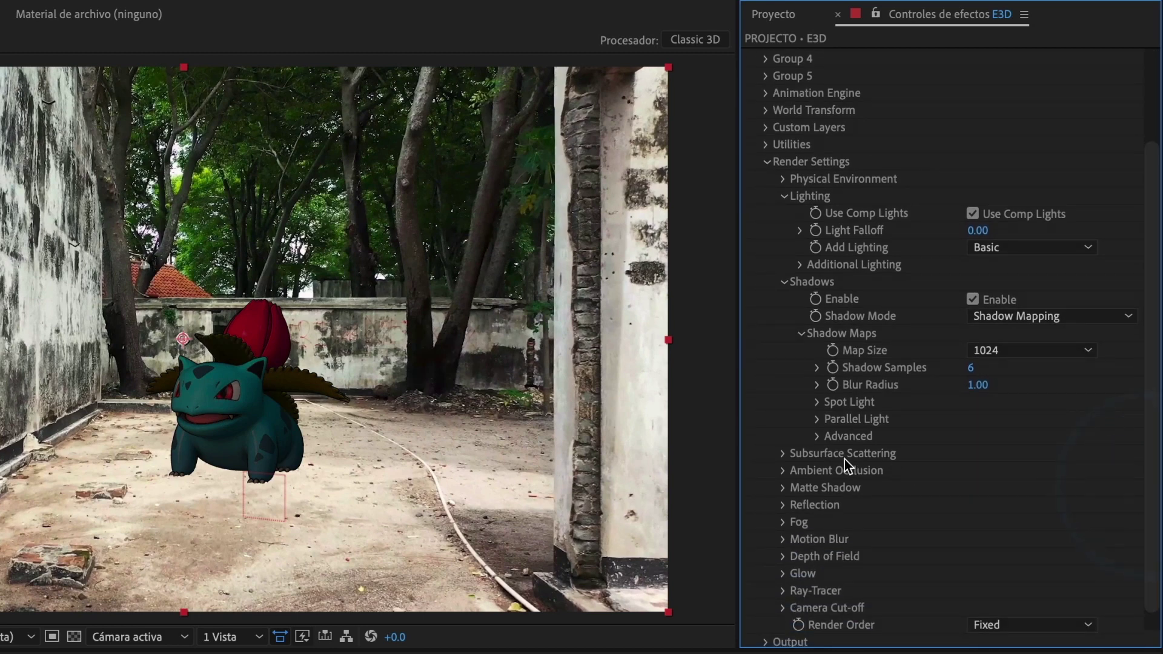
- Enable SSAO ambient occlusion at Medium quality with raised intensity
click(782, 470)
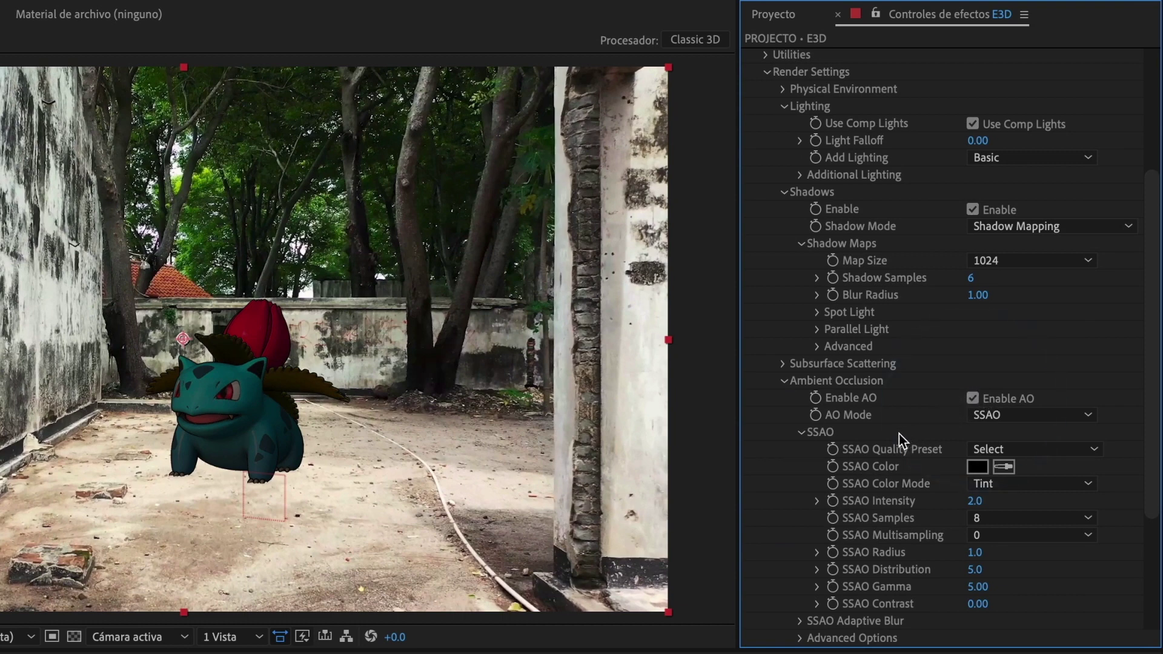
click(990, 454)
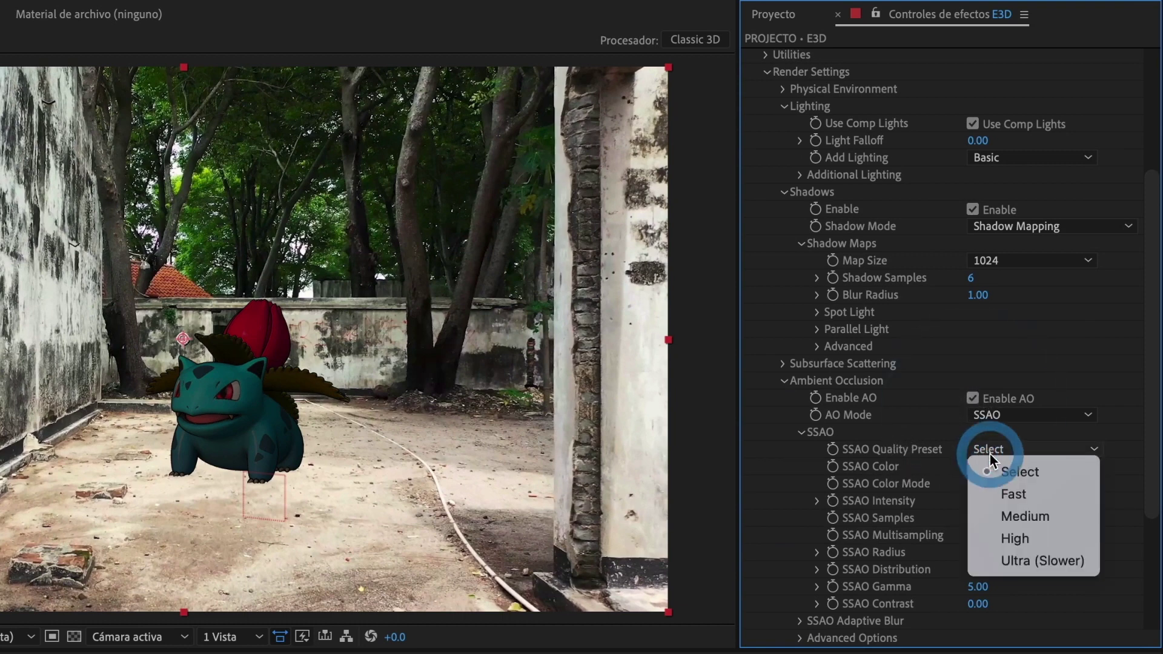
click(1010, 515)
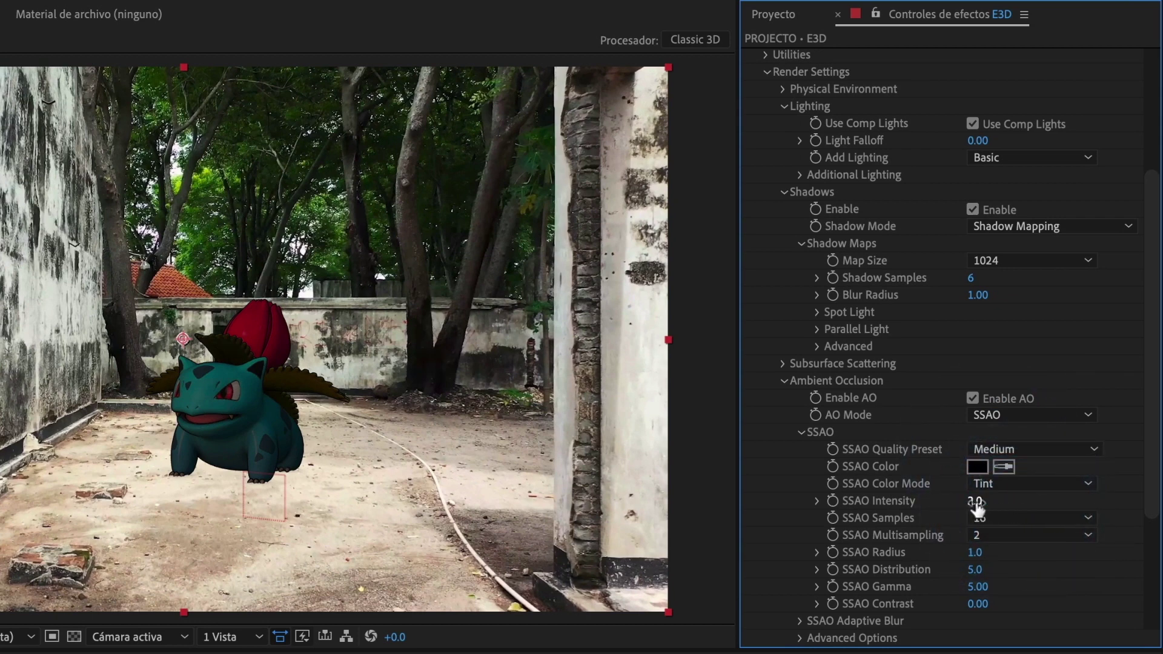
drag(976, 501, 1111, 503)
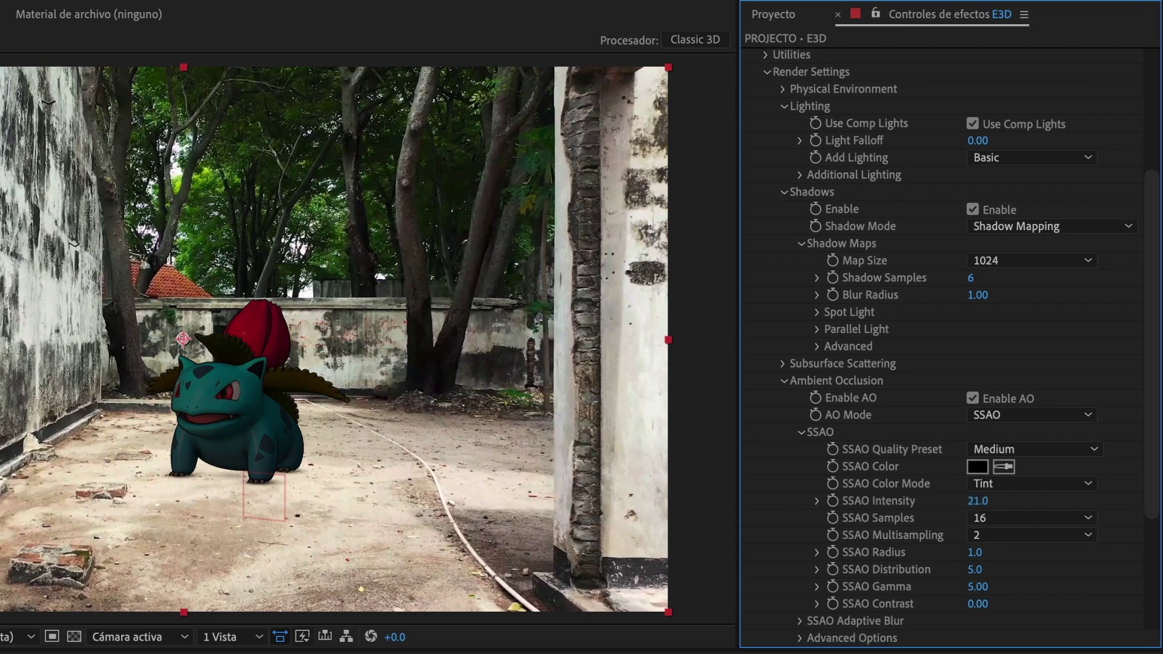
drag(978, 501, 1037, 501)
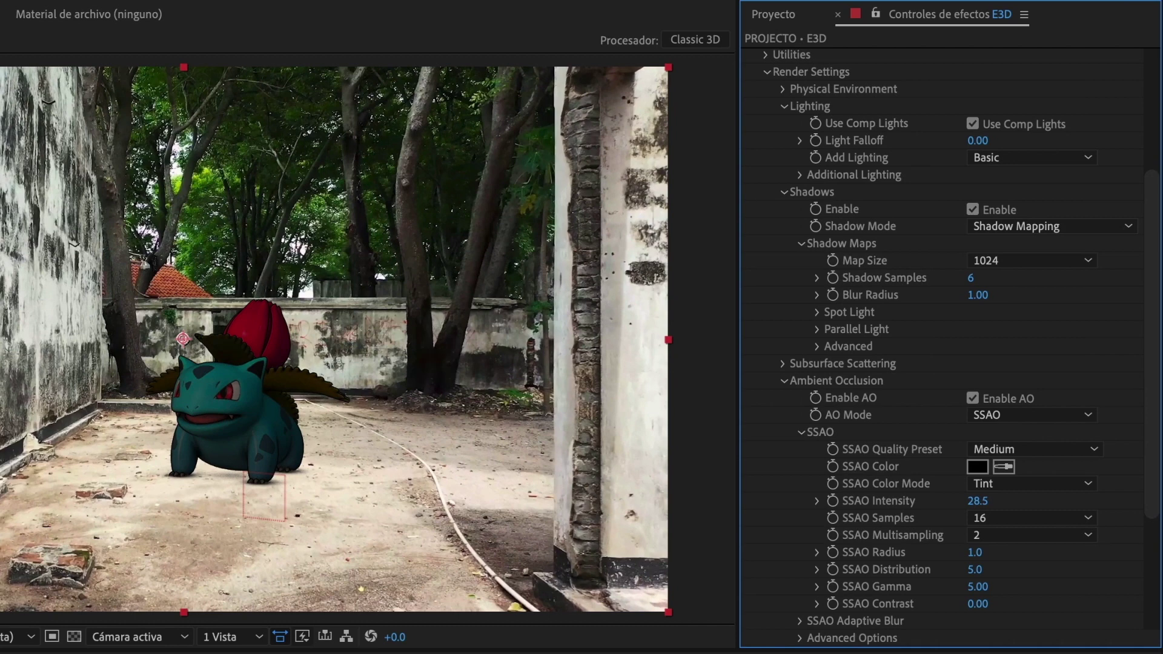
drag(1153, 461, 1148, 507)
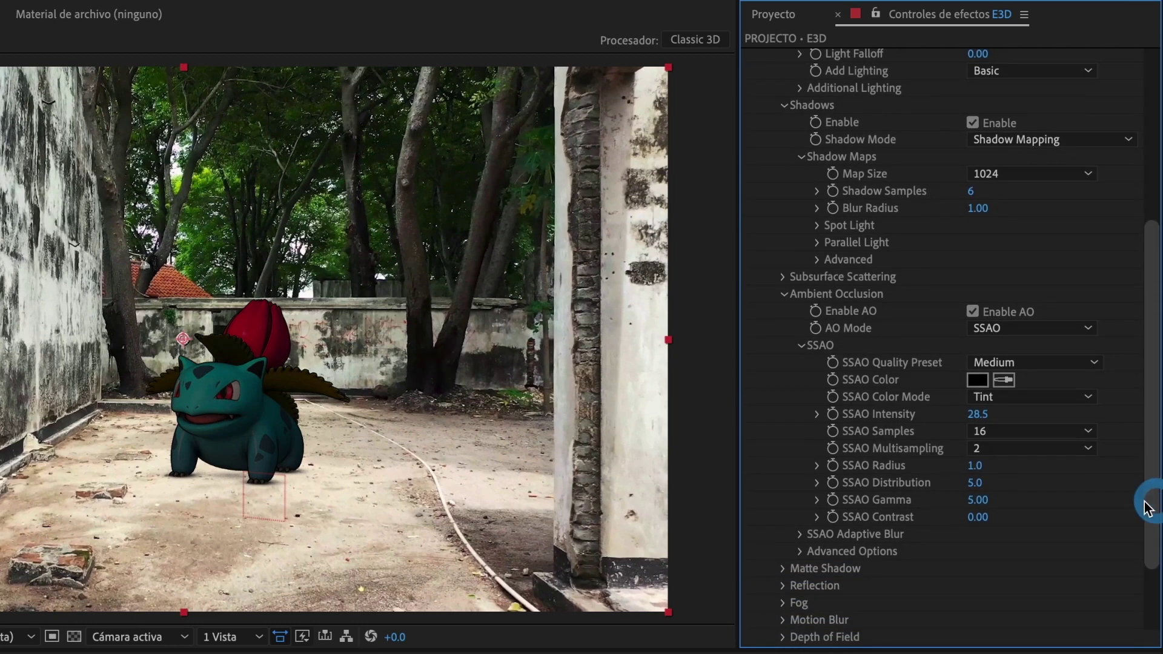
- Lower SSAO Contrast to its minimum of -1.00
click(815, 518)
drag(985, 546, 883, 546)
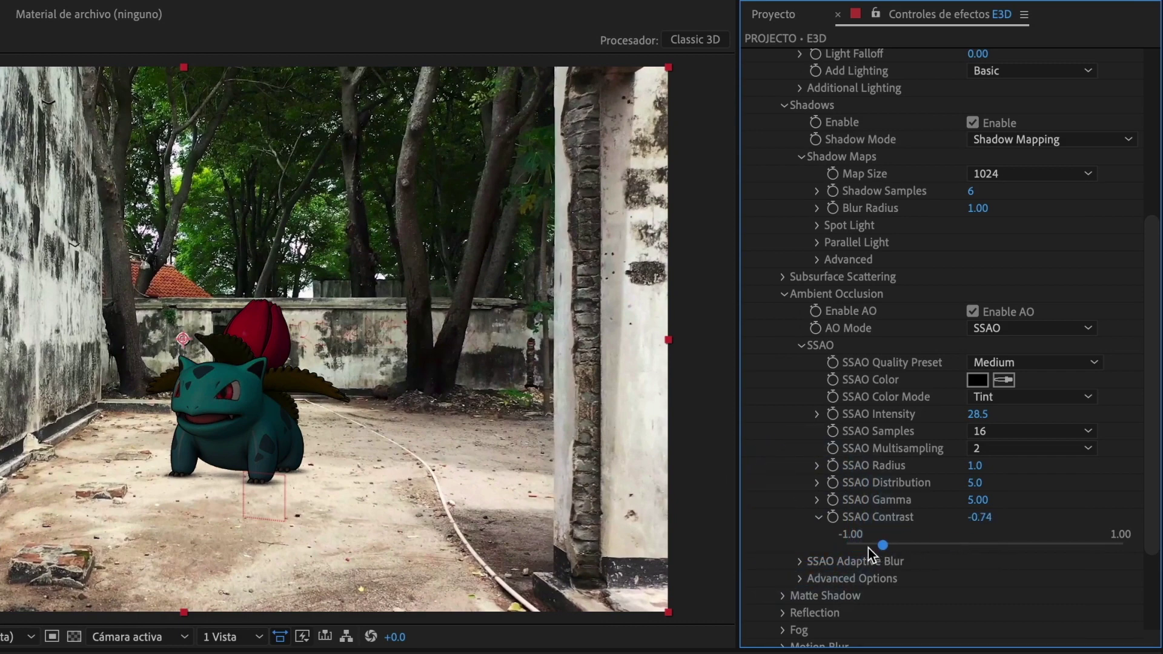
click(848, 545)
drag(1155, 480, 1154, 330)
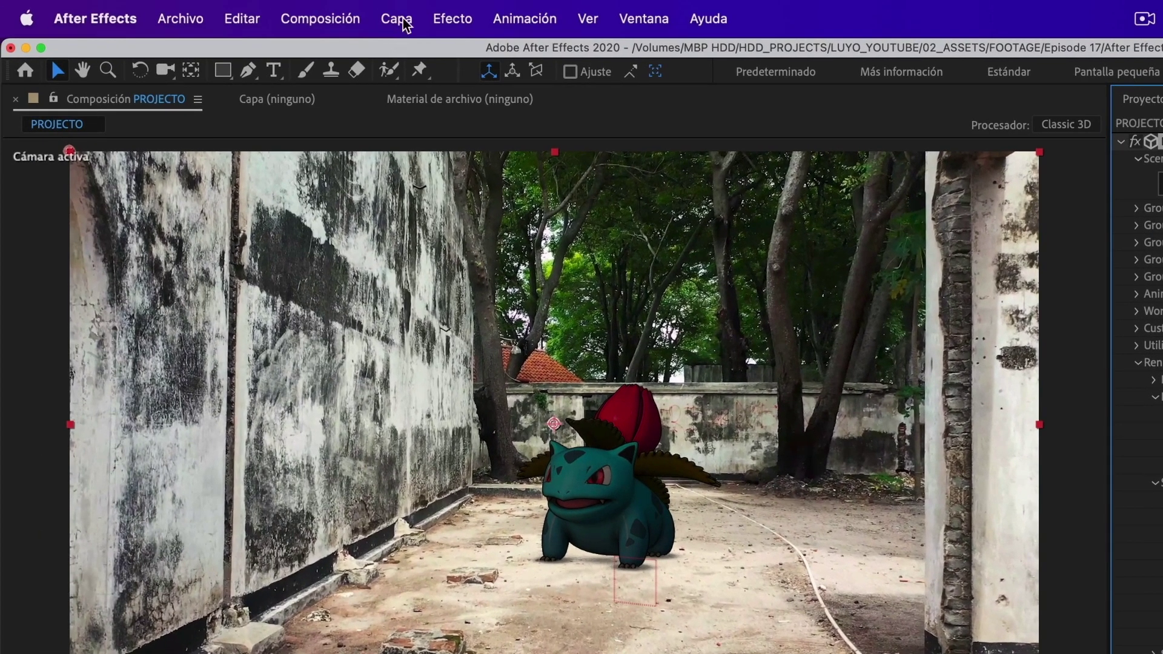
- Create a shadow-casting spot light named LUZ at 100% intensity with a 90° cone
click(399, 30)
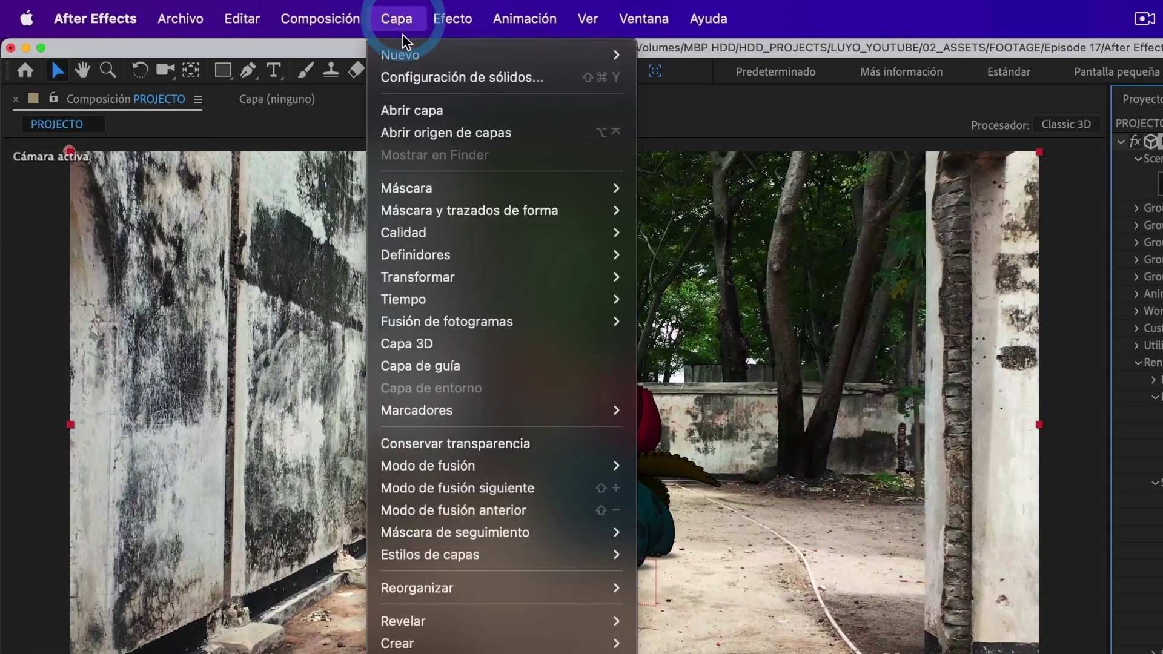
mouse_move(401, 51)
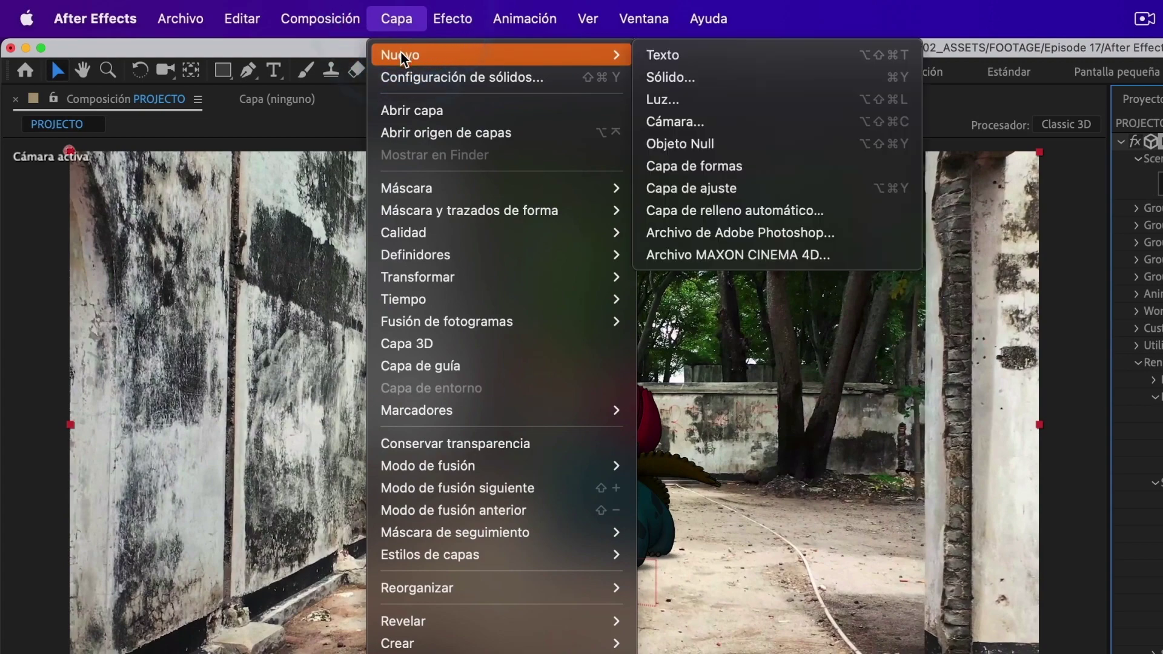
click(688, 99)
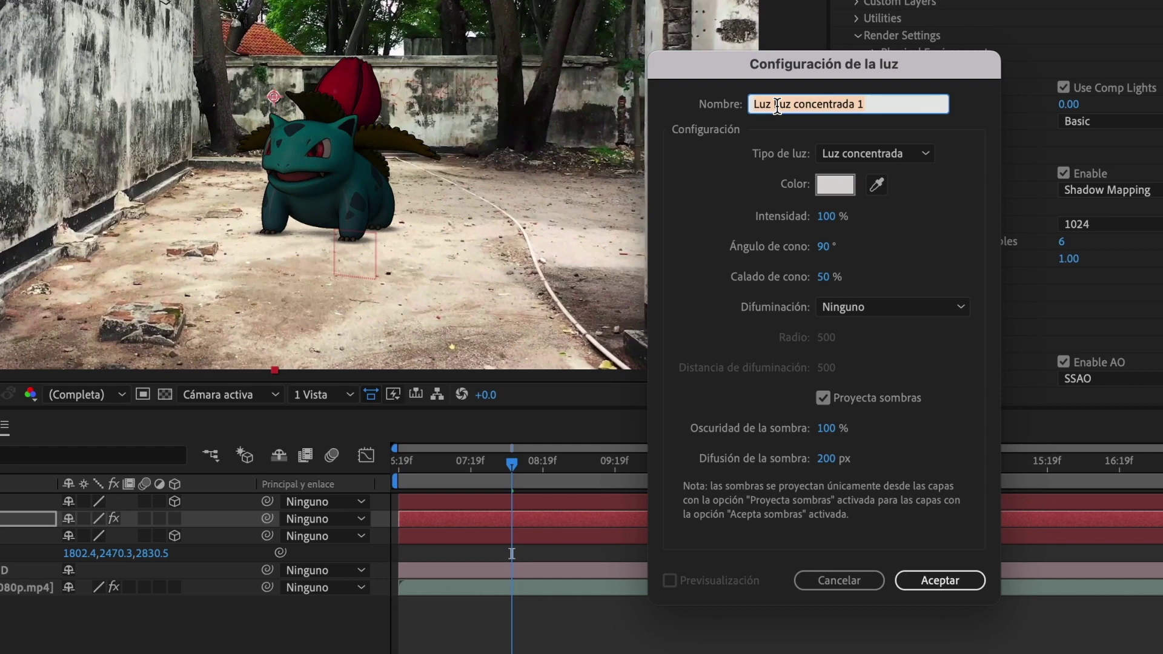
text(LUZ)
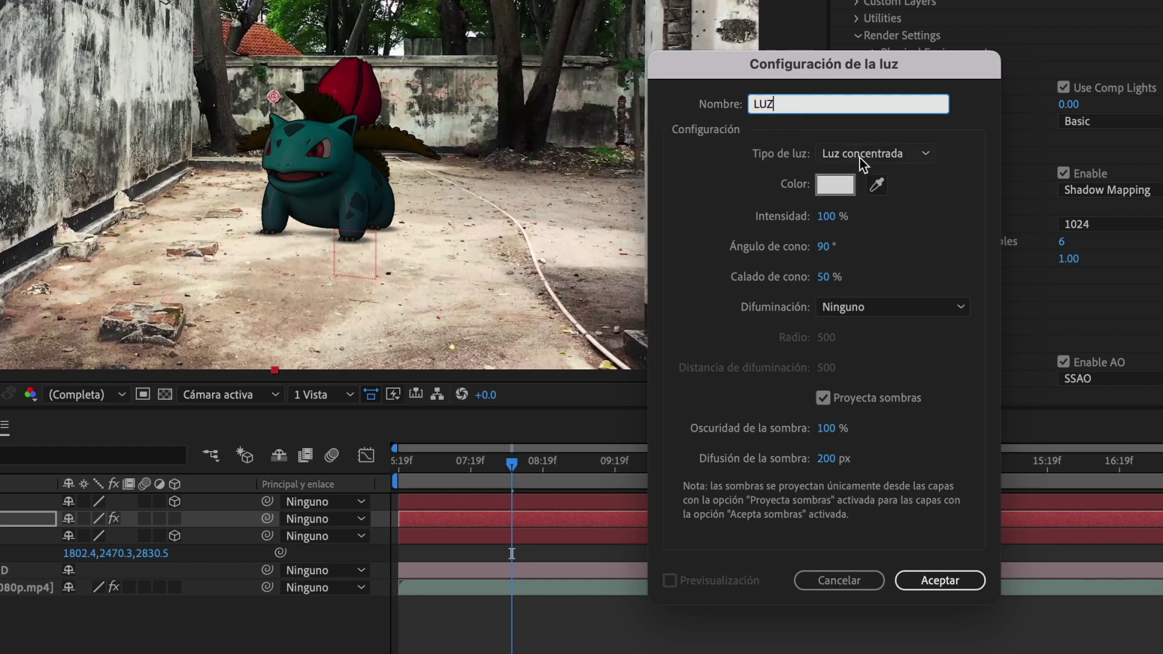
click(921, 157)
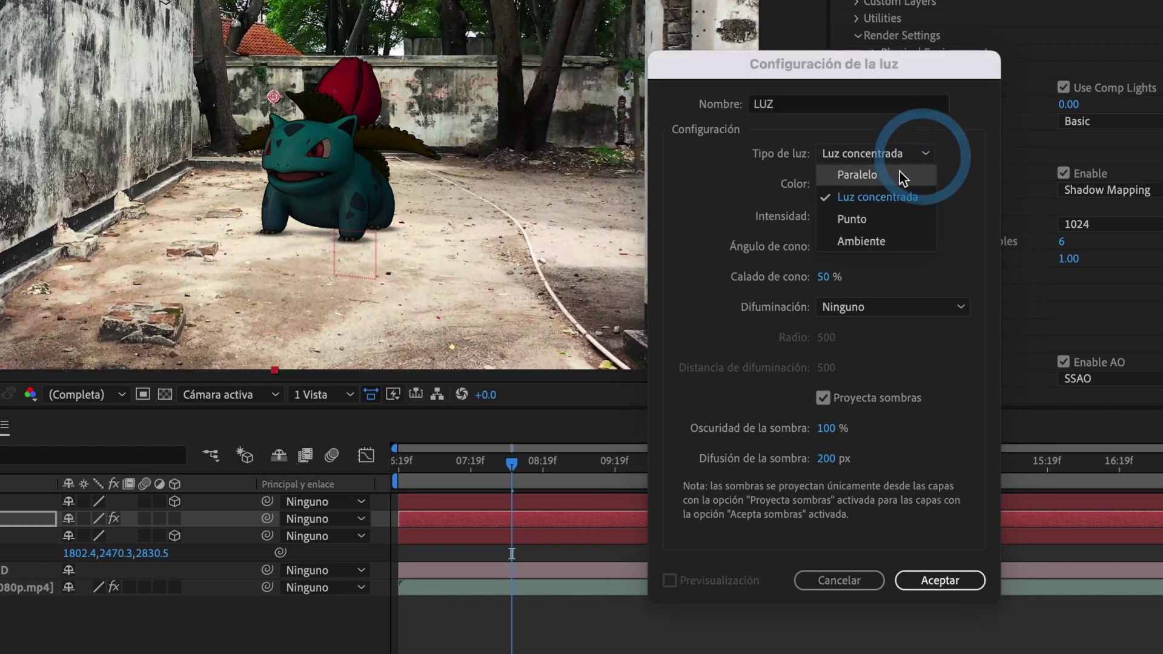
click(907, 200)
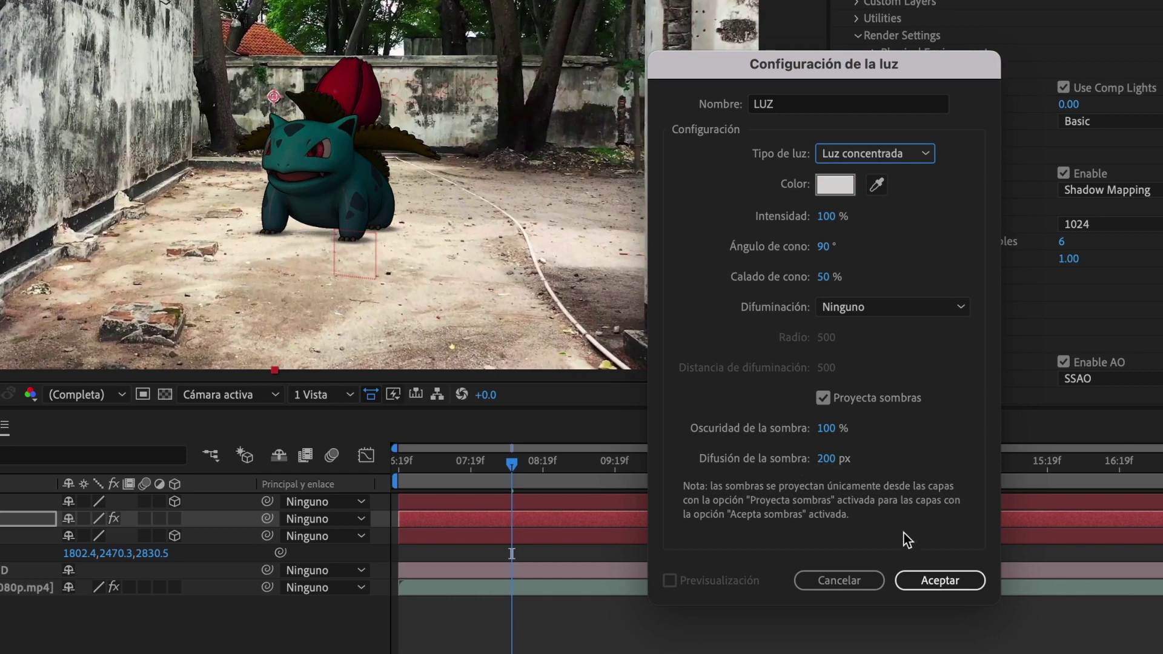
click(926, 580)
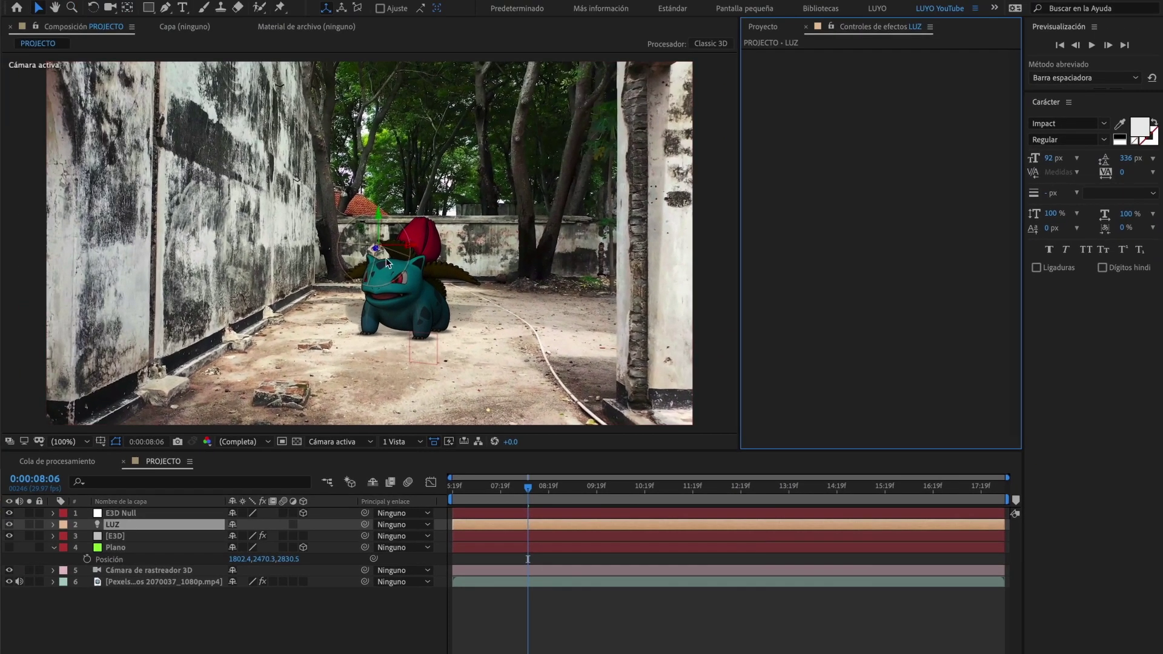
- Move the LUZ light up and left of the Ivysaur and switch to 2 Views: Horizontal
drag(376, 246, 319, 136)
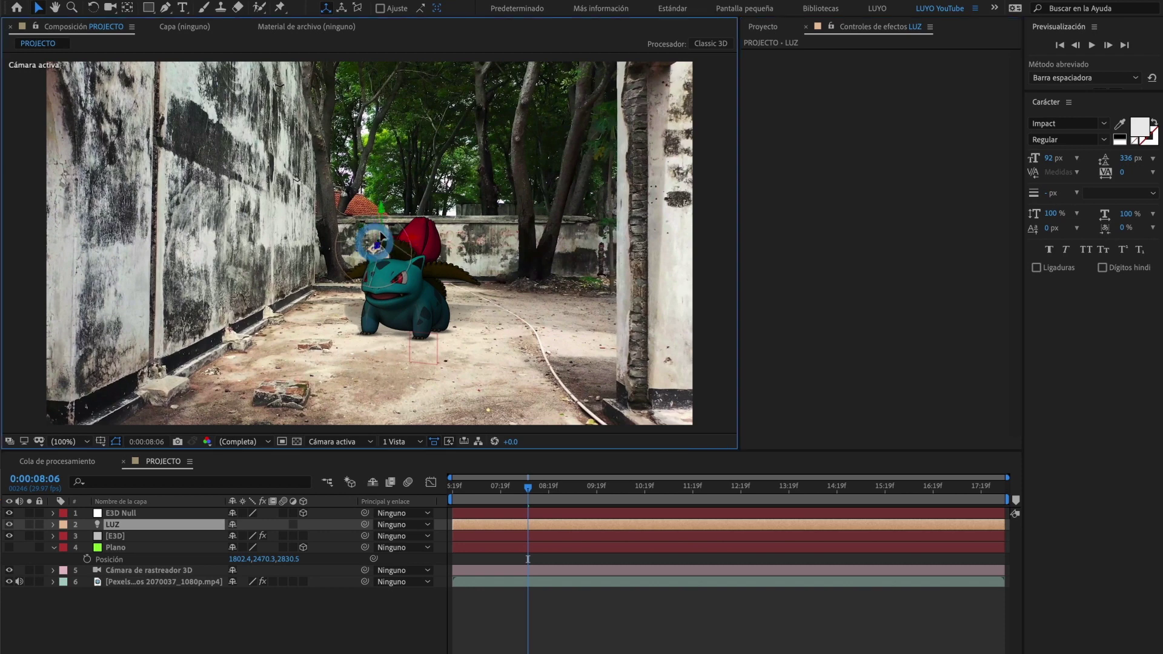
drag(424, 267, 386, 337)
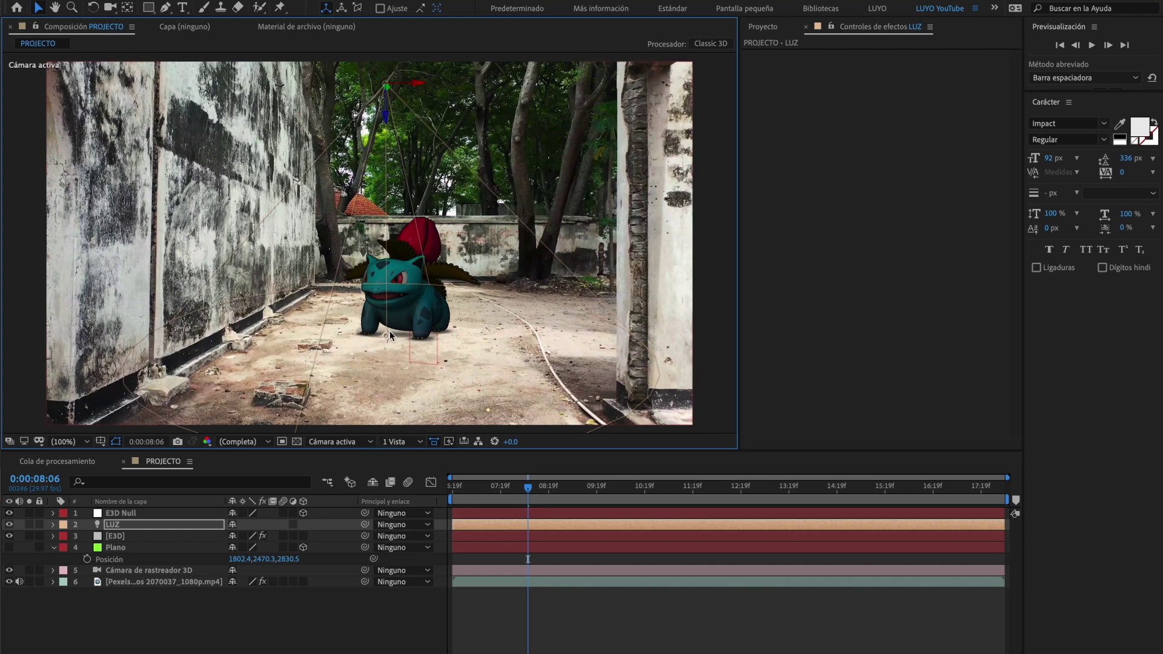
click(399, 442)
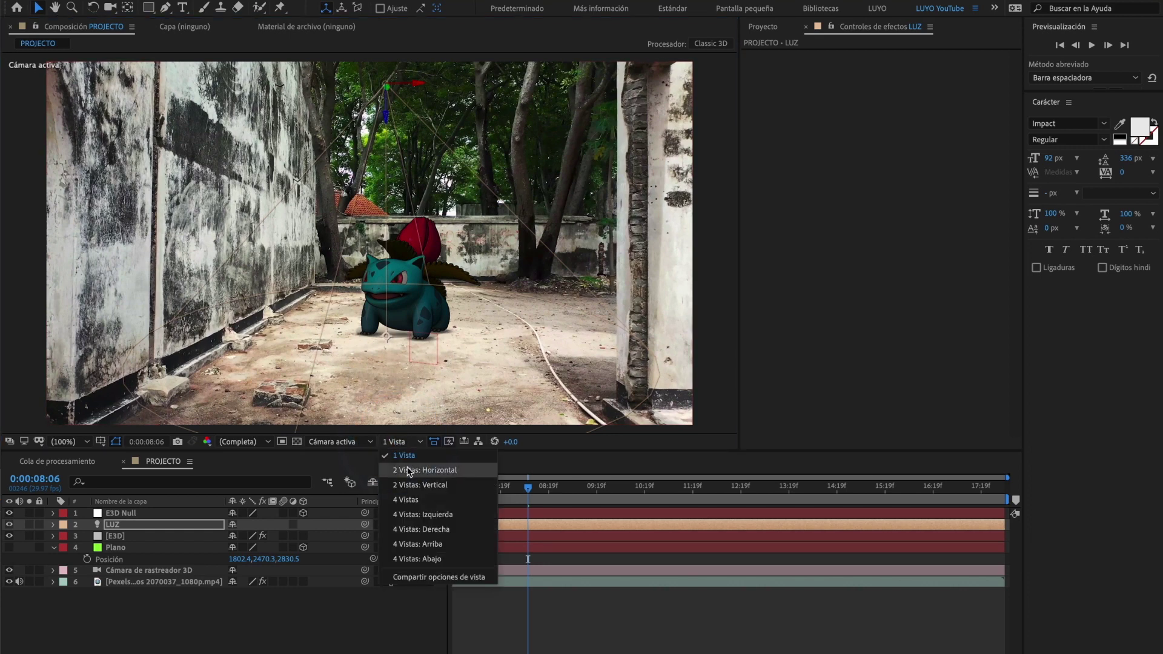
click(432, 470)
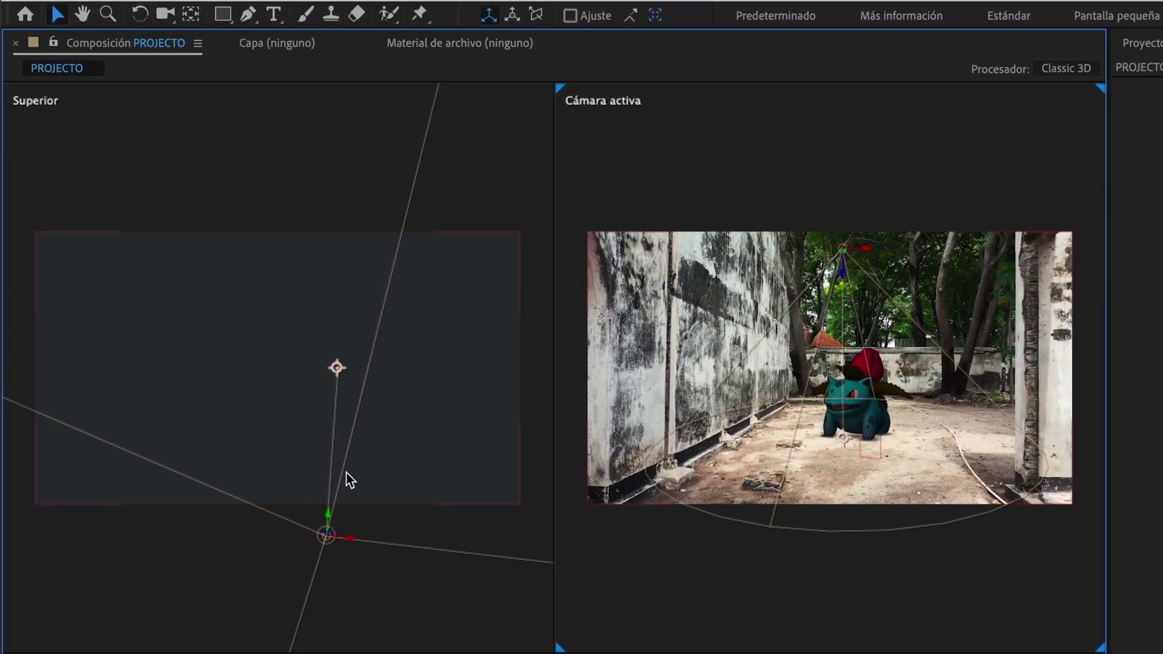
click(375, 558)
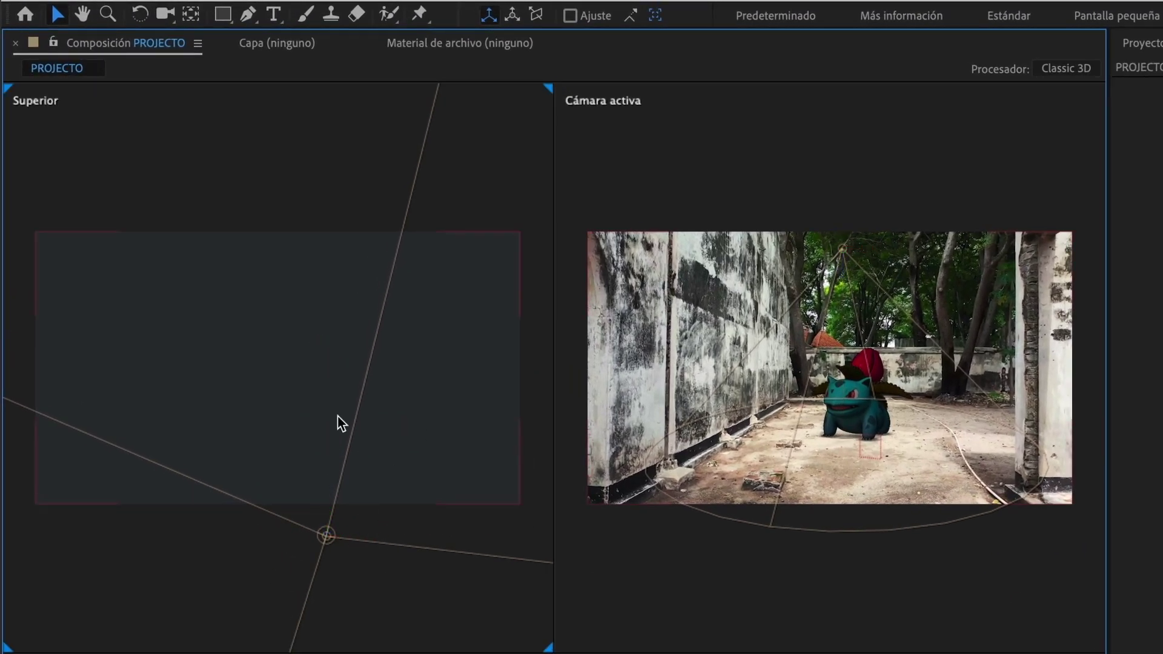
- In the top view, place the light beside the Ivysaur so it casts a ground shadow
drag(164, 13, 214, 54)
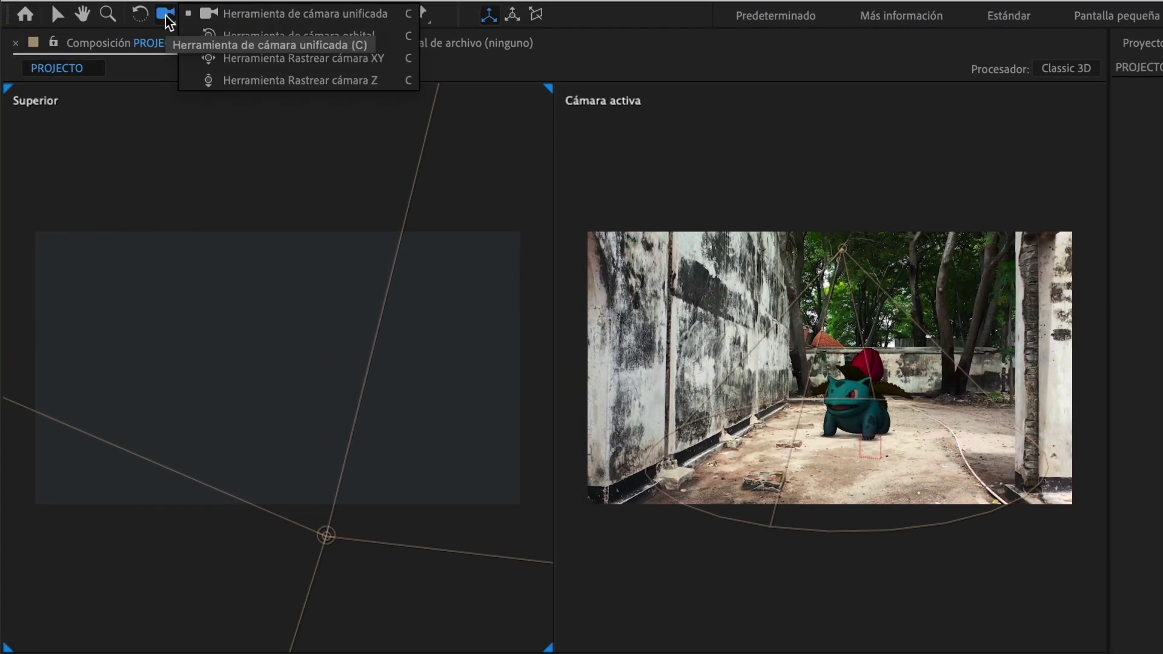
mouse_move(301, 392)
mouse_down()
mouse_move(277, 255)
mouse_move(389, 282)
mouse_move(291, 438)
mouse_up()
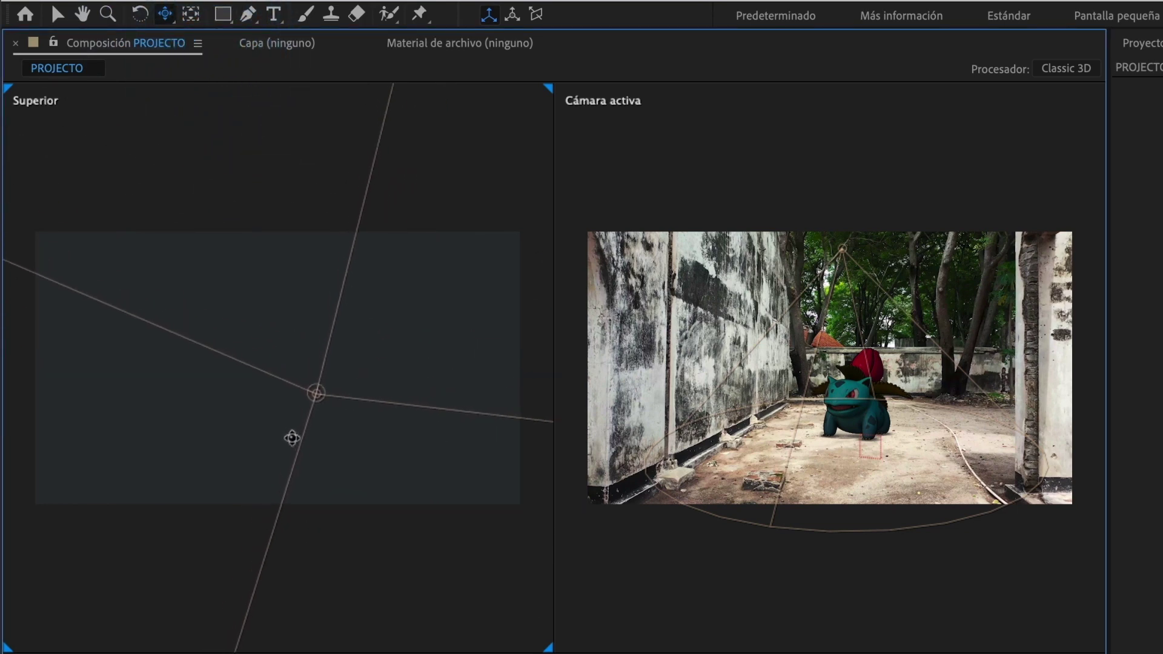
drag(176, 20, 230, 77)
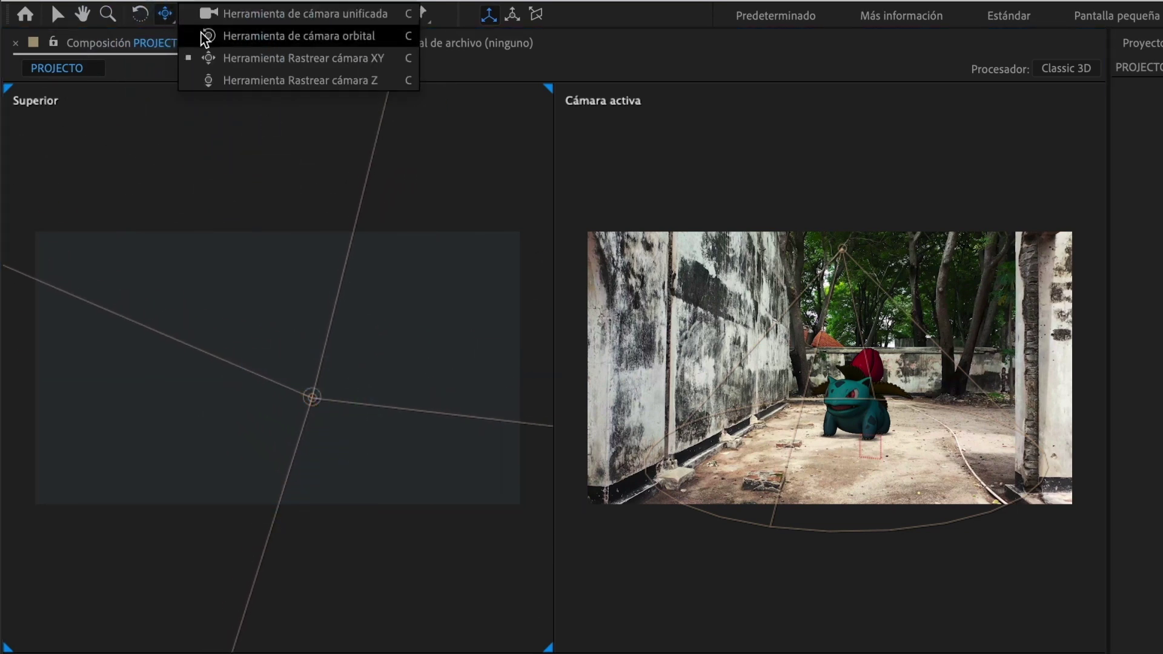
drag(294, 602, 303, 543)
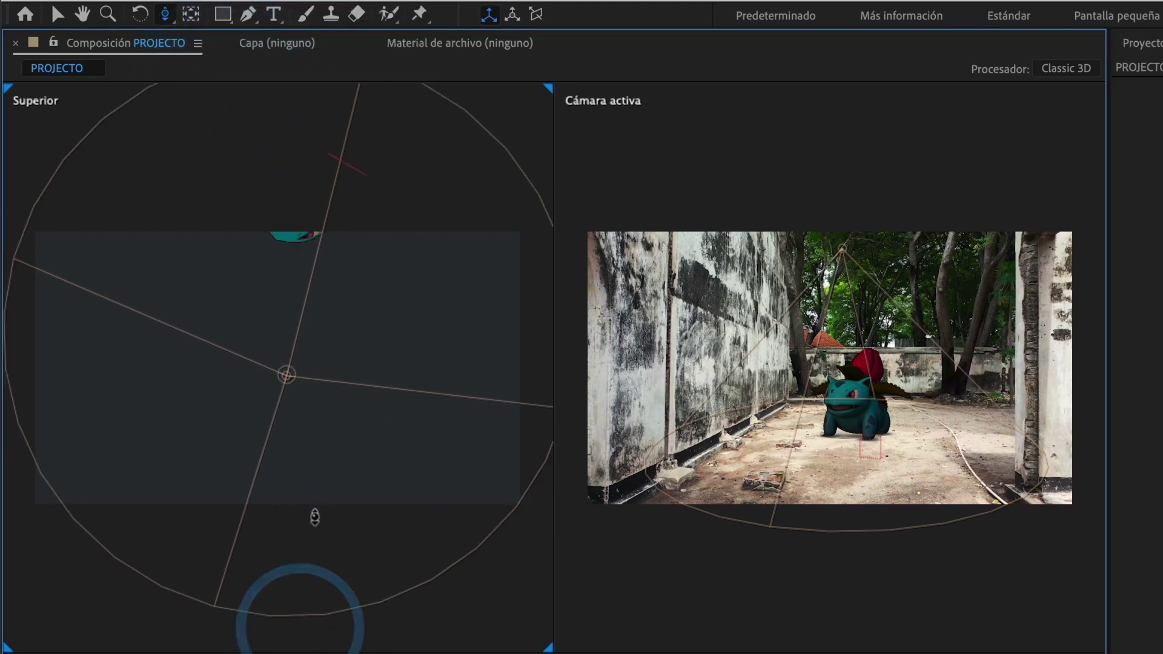
drag(165, 13, 242, 57)
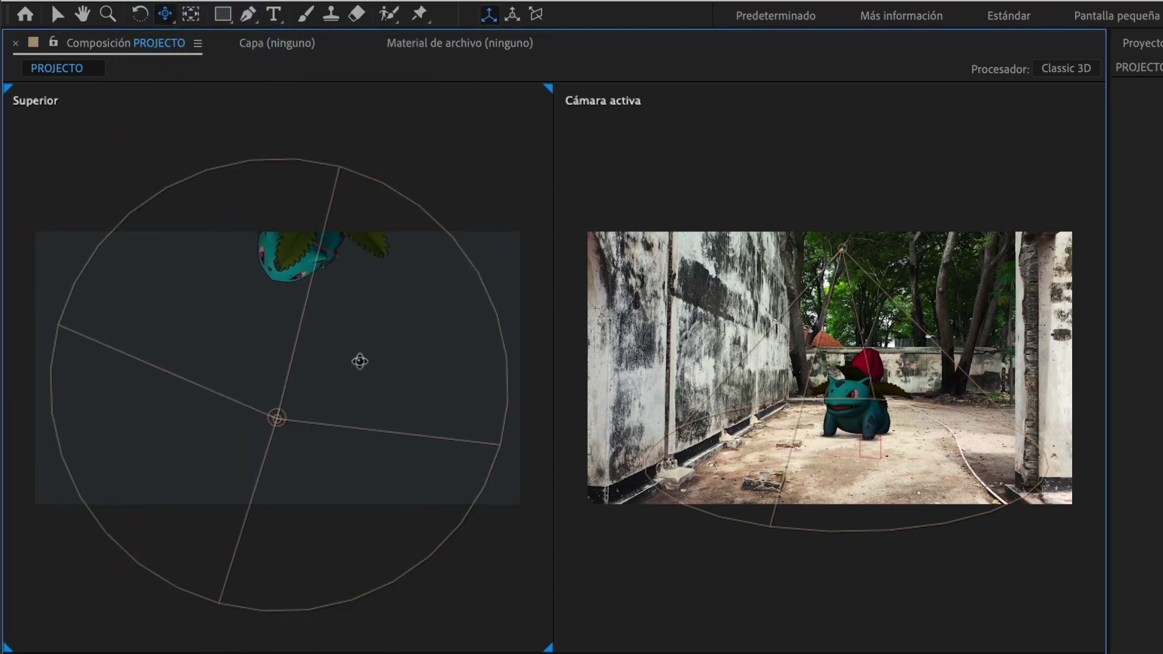
drag(359, 361, 340, 442)
click(58, 13)
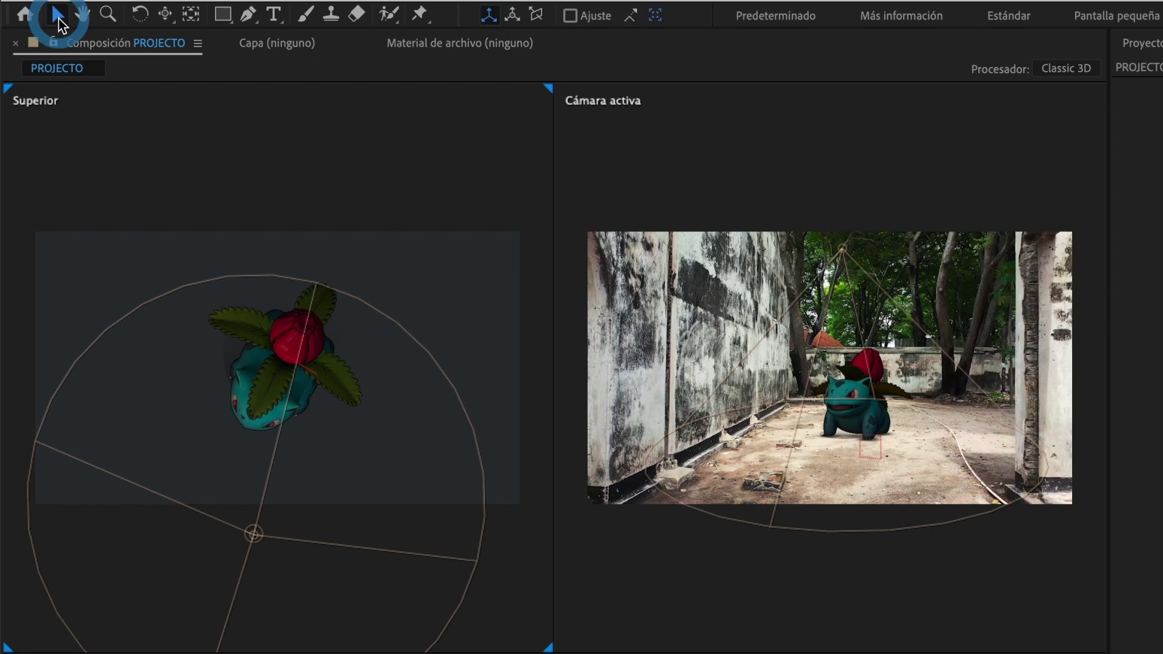
click(252, 528)
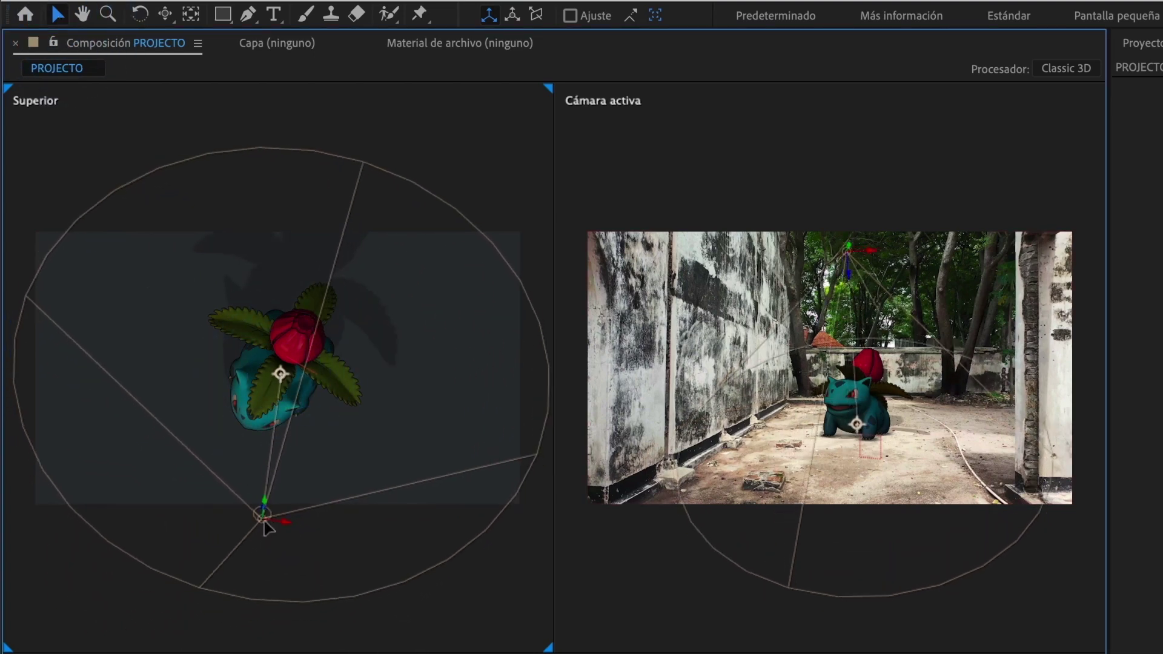
drag(255, 530, 288, 363)
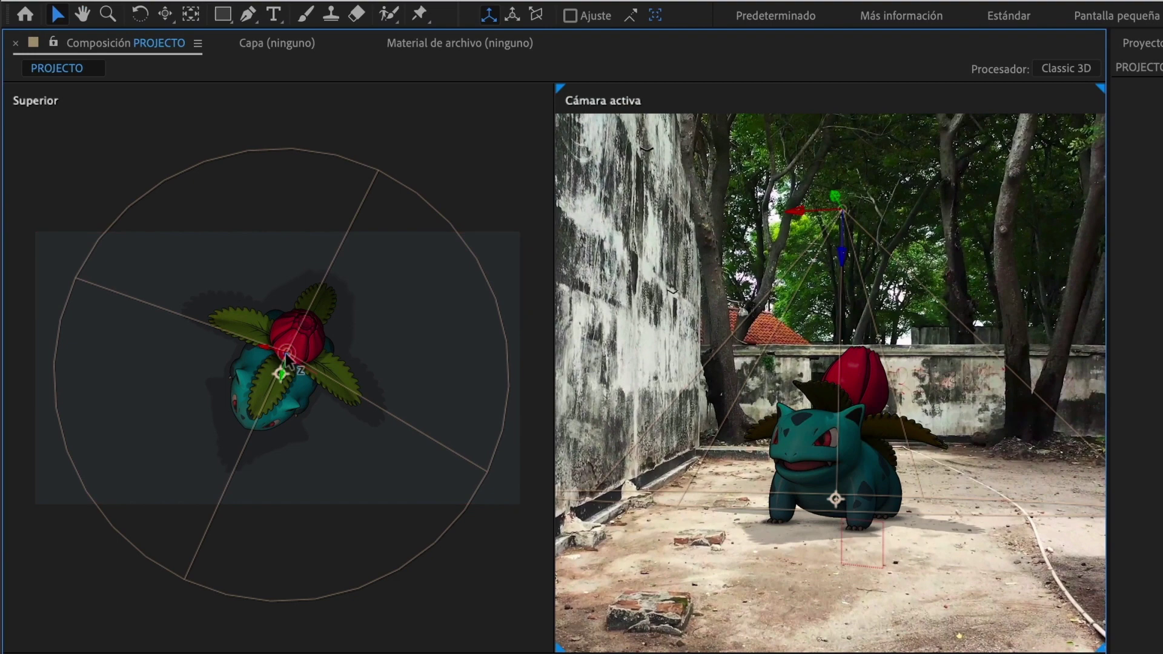
mouse_move(286, 352)
mouse_down()
mouse_move(309, 400)
mouse_move(197, 413)
mouse_up()
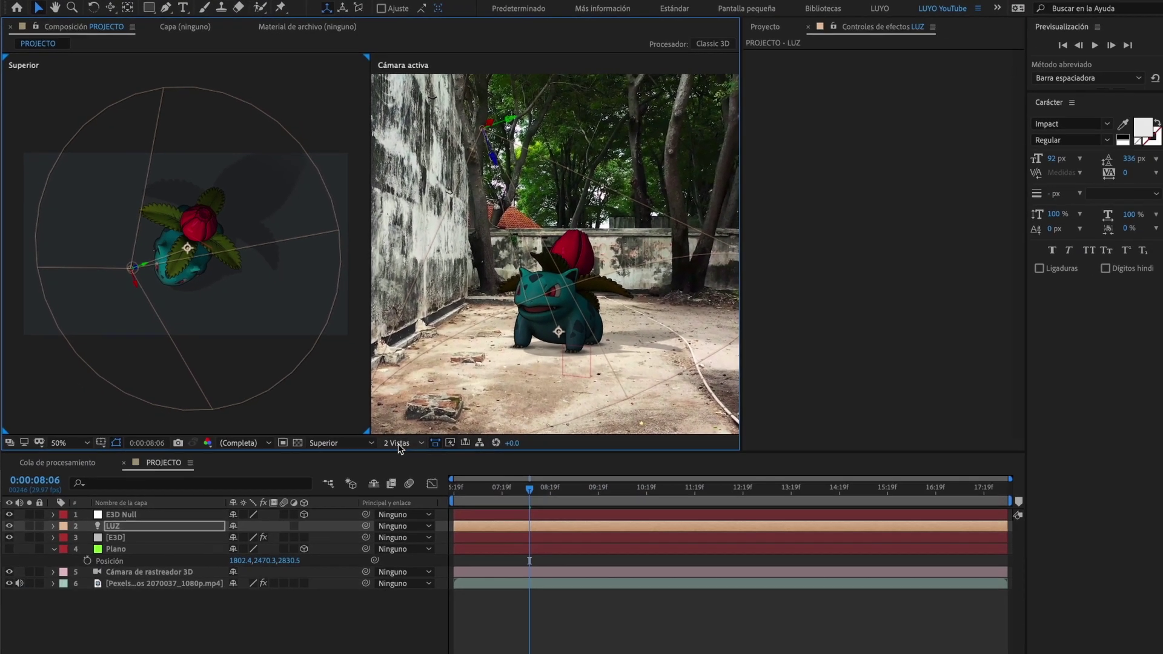
- Return the viewer to 1 View and select the E3D layer
click(405, 441)
click(412, 476)
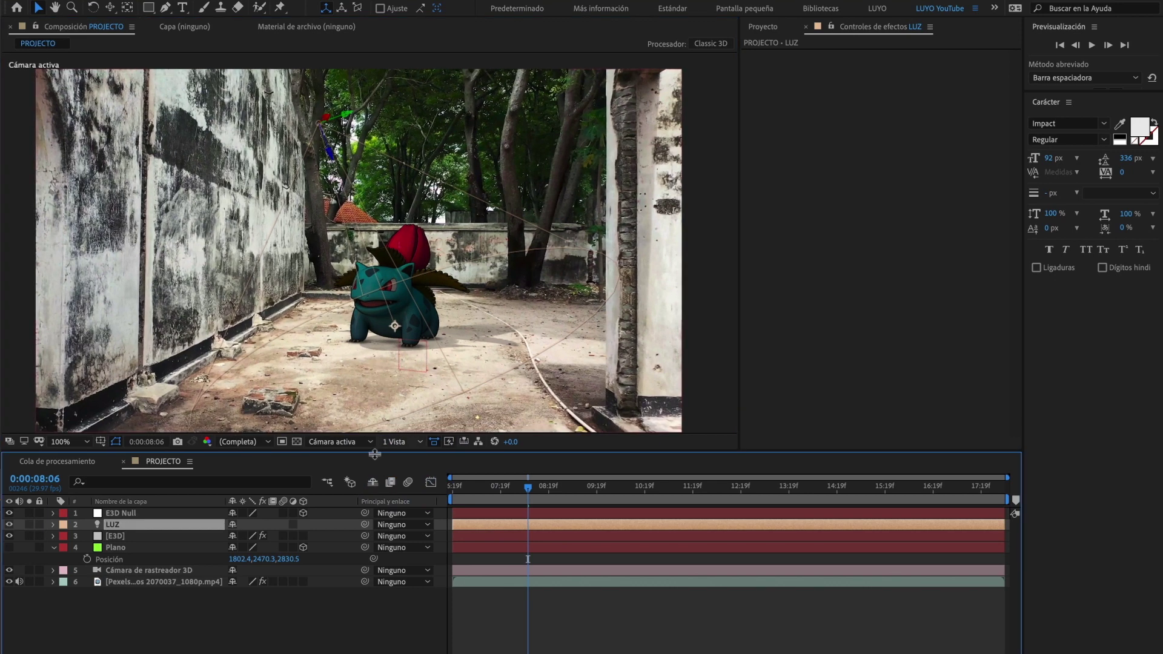
click(148, 536)
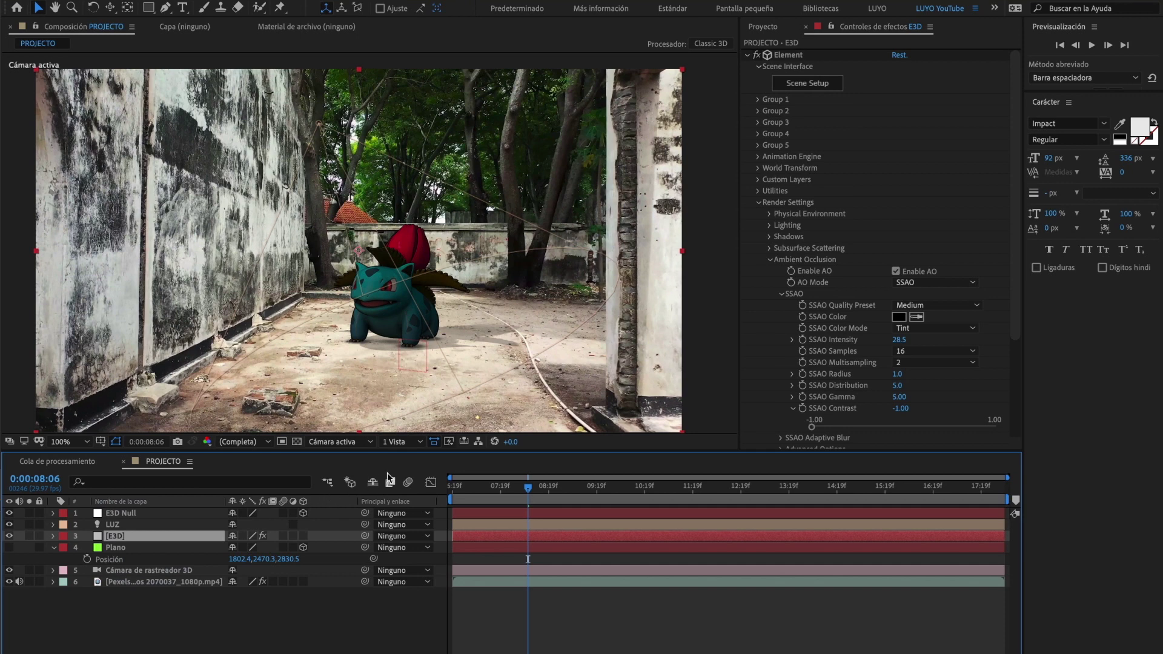
- In Element's Scene Setup, hide the Pokemon model's Outline material
click(795, 84)
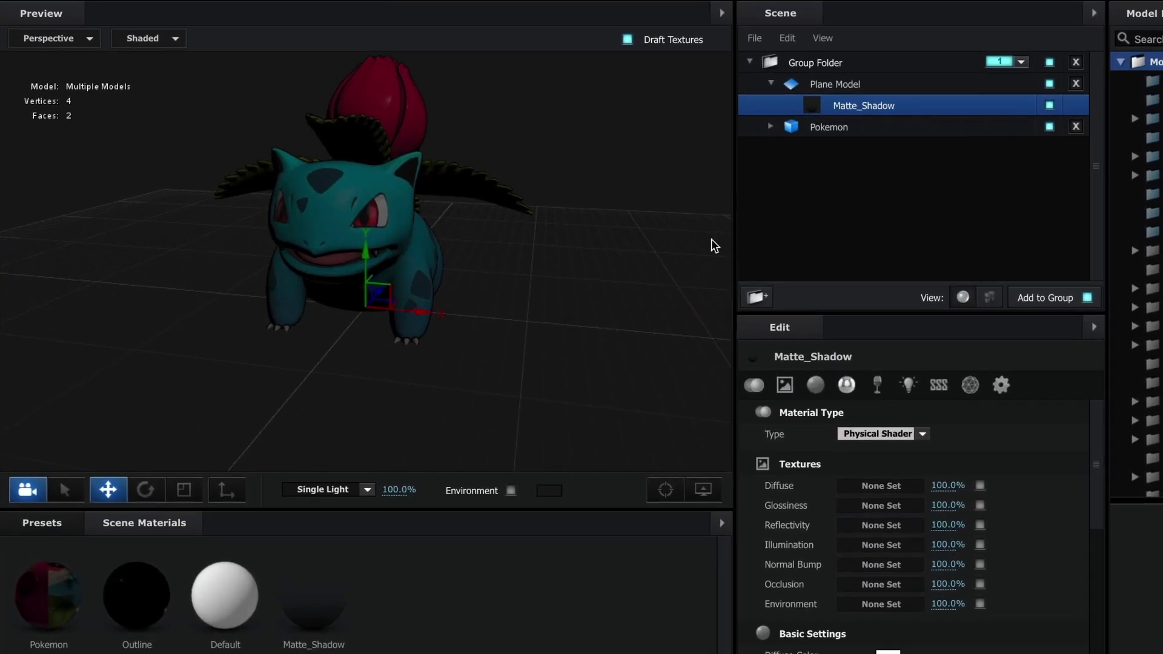
drag(522, 325, 521, 313)
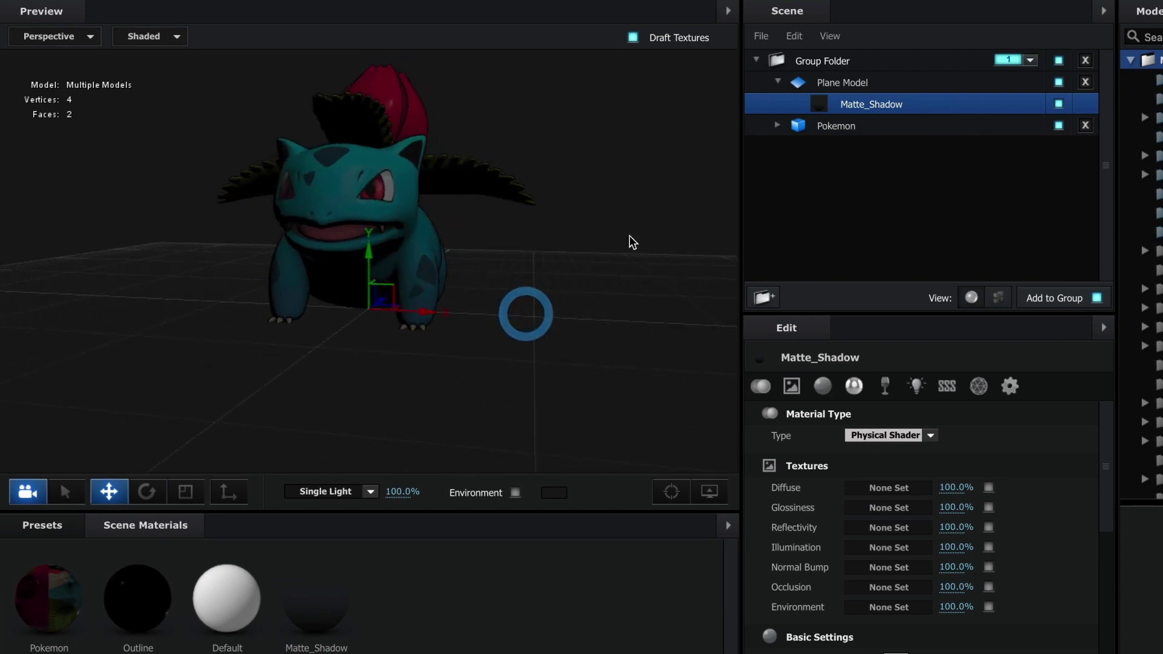
click(778, 82)
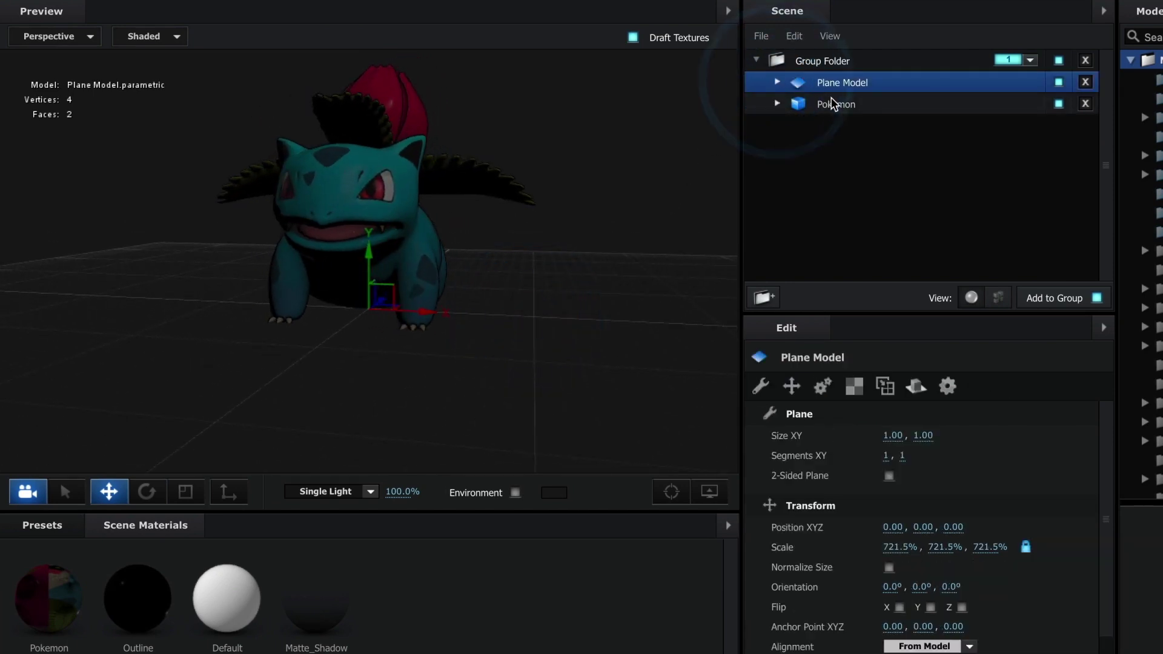
click(778, 104)
click(843, 147)
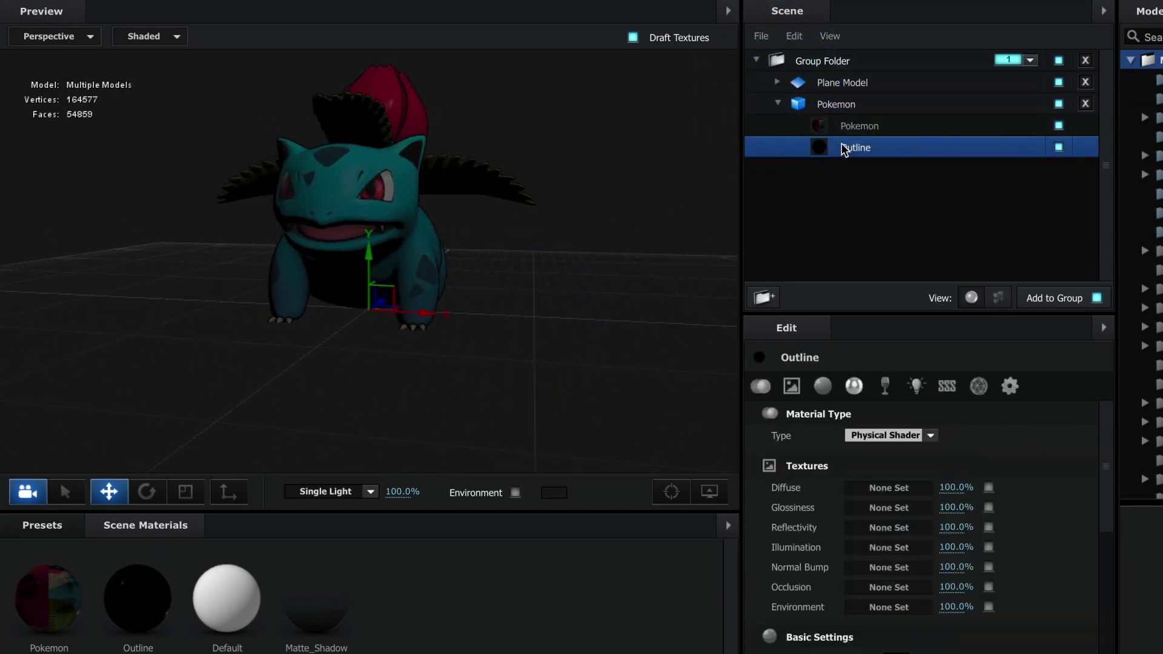
click(1058, 147)
- Duplicate the Pokemon model and slide the copy left of the original
click(777, 104)
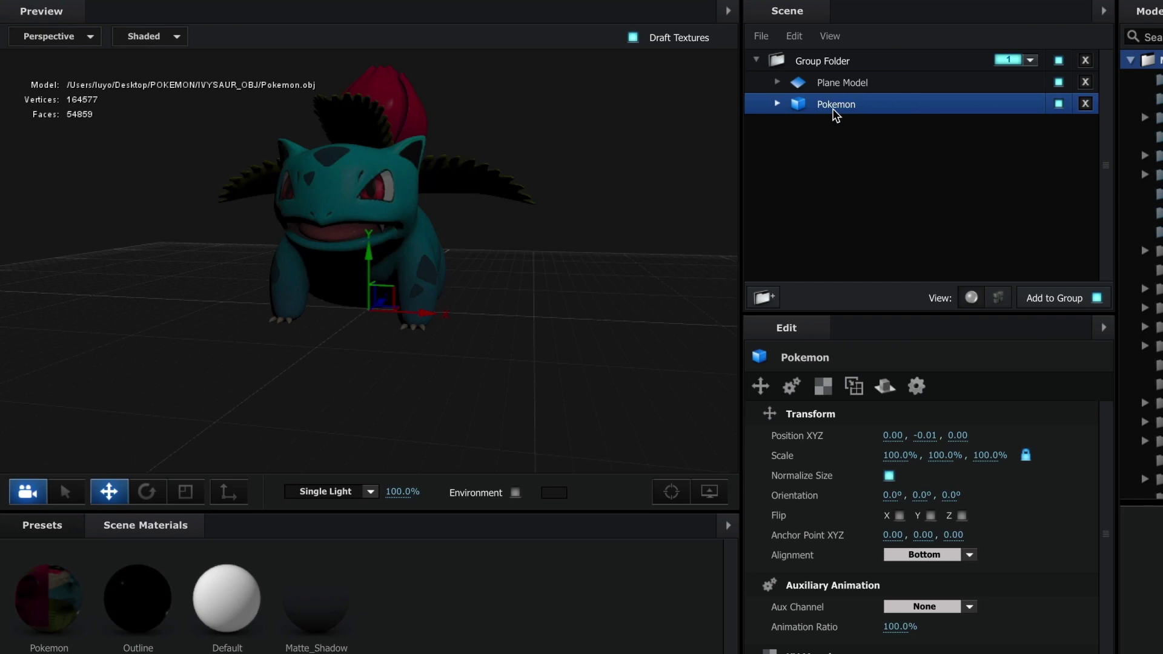
right_click(832, 108)
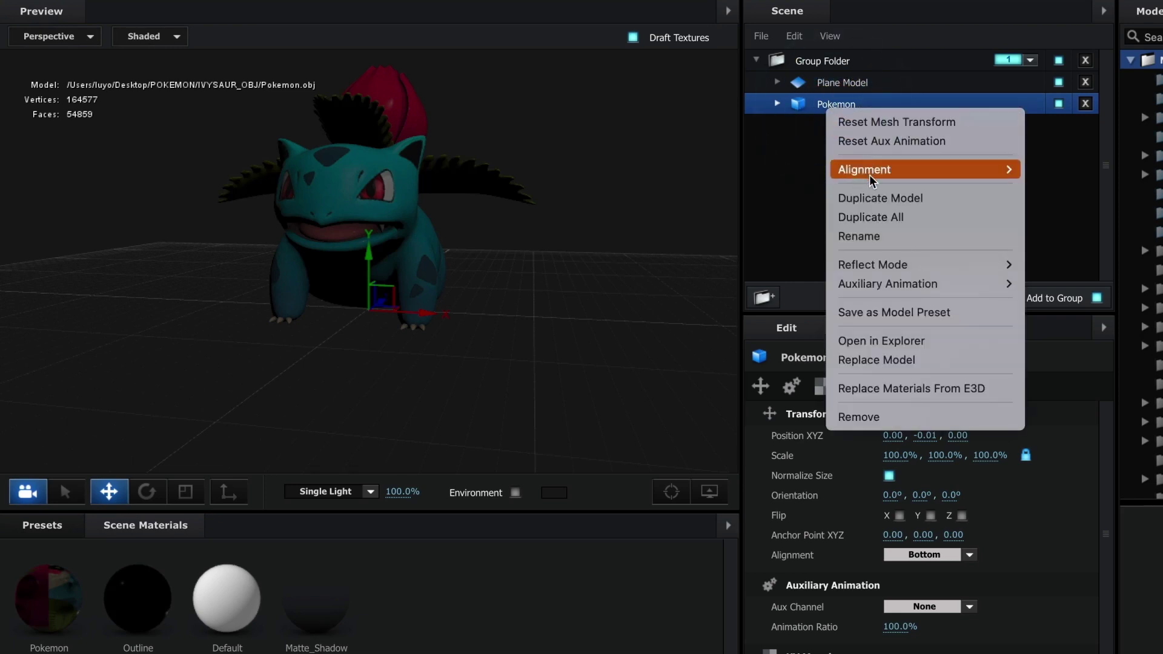
click(926, 201)
click(541, 314)
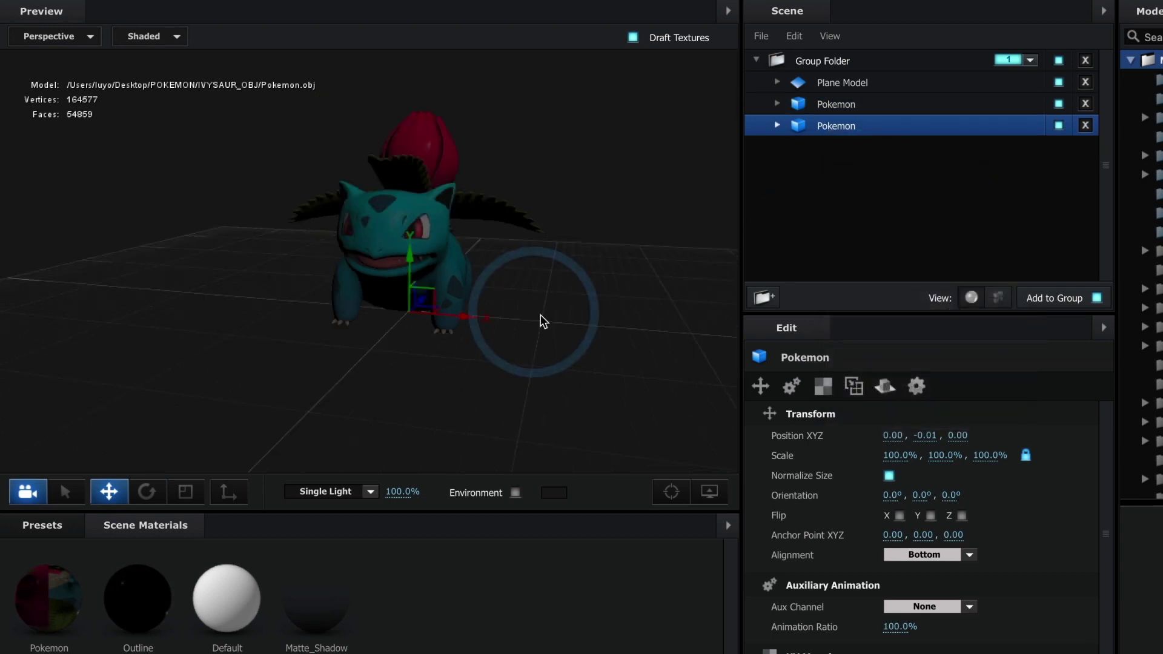
mouse_move(472, 324)
mouse_down()
mouse_move(279, 317)
mouse_move(325, 336)
mouse_up()
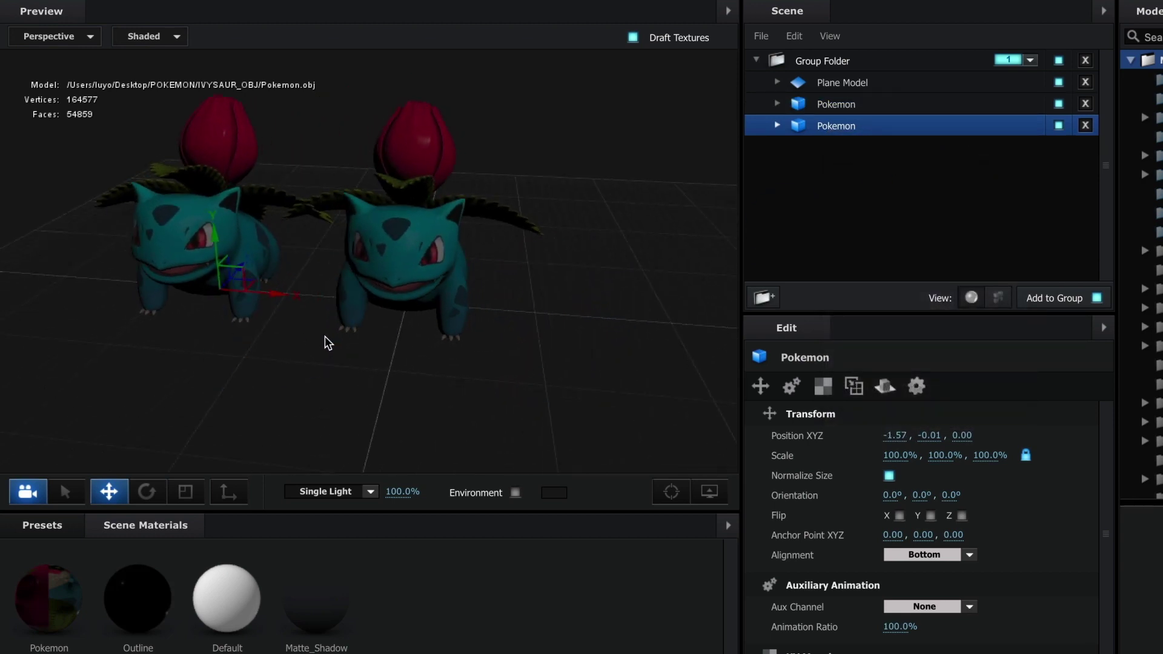
- Scale the copy to 52.1%, push it back in depth, and turn it 30°
click(183, 494)
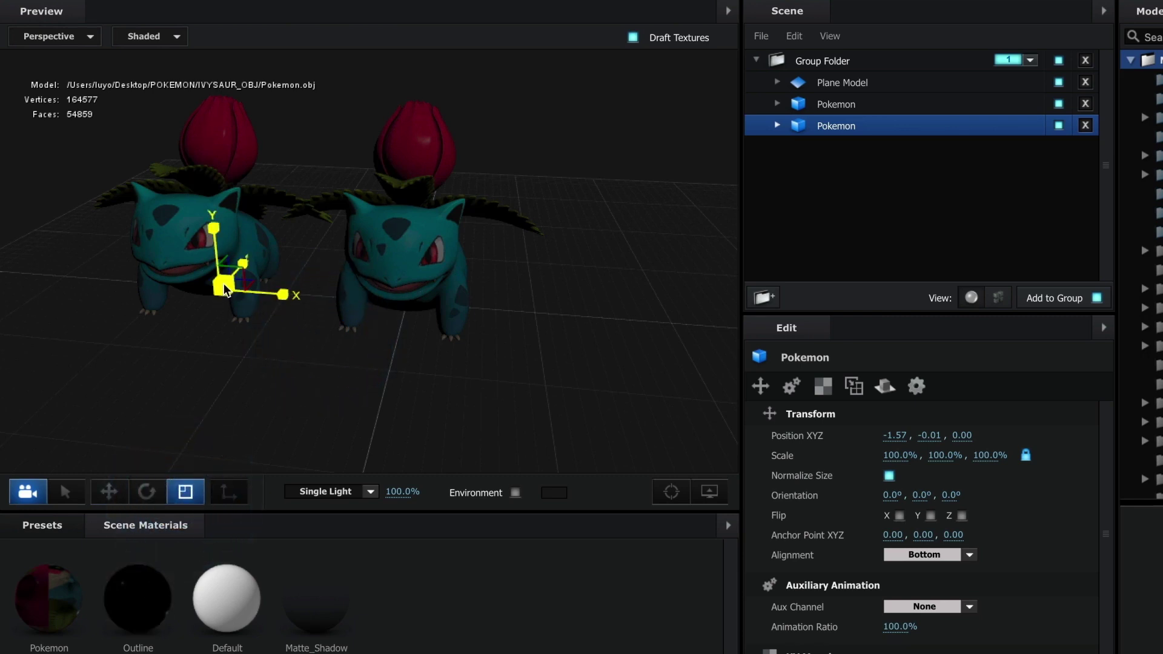
drag(224, 284, 149, 307)
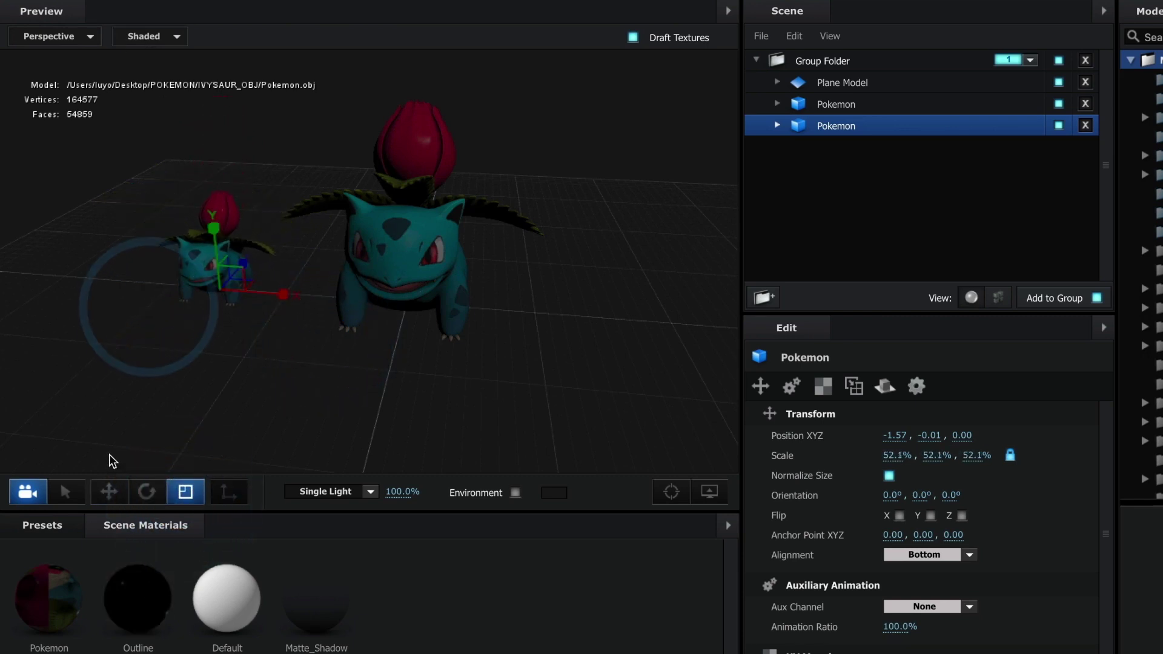
click(109, 492)
drag(155, 431, 209, 359)
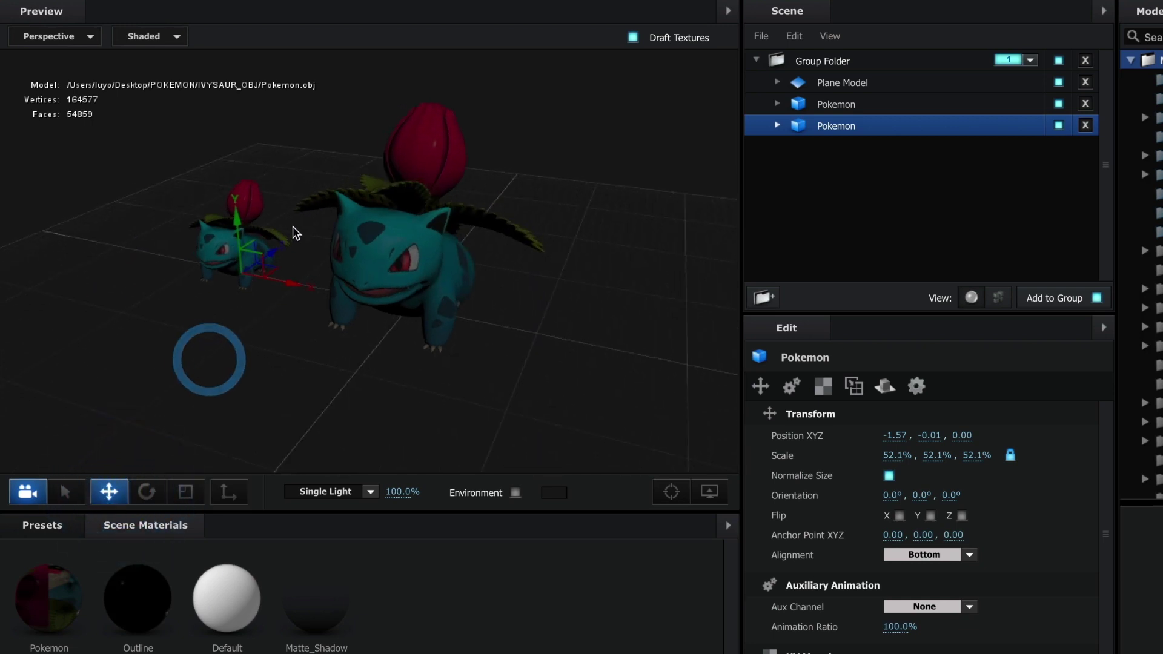
mouse_move(280, 253)
mouse_down()
mouse_move(260, 321)
mouse_move(295, 324)
mouse_up()
click(147, 492)
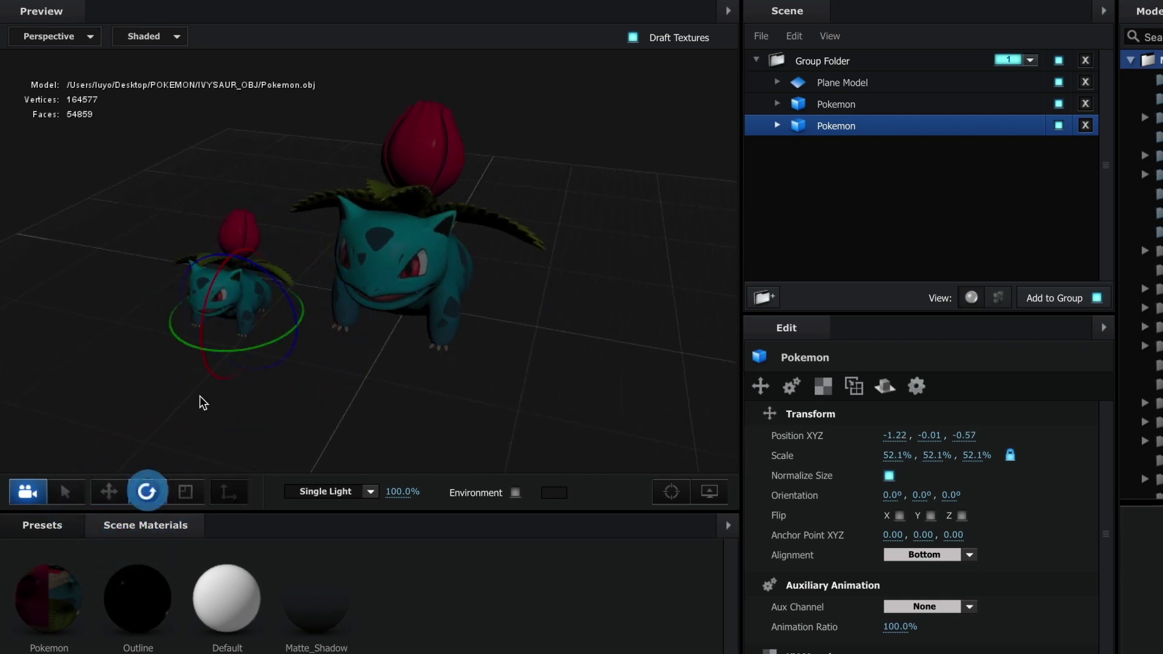
drag(222, 359, 261, 349)
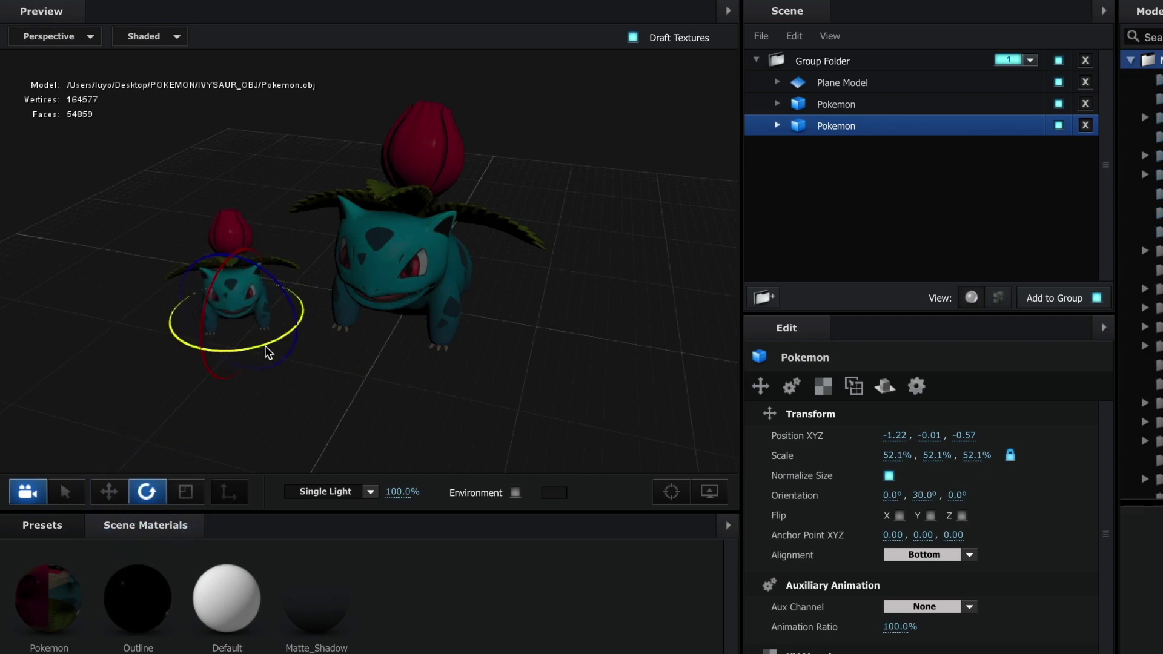
click(838, 110)
- Duplicate the large Ivysaur and move the third copy to the right front
right_click(838, 111)
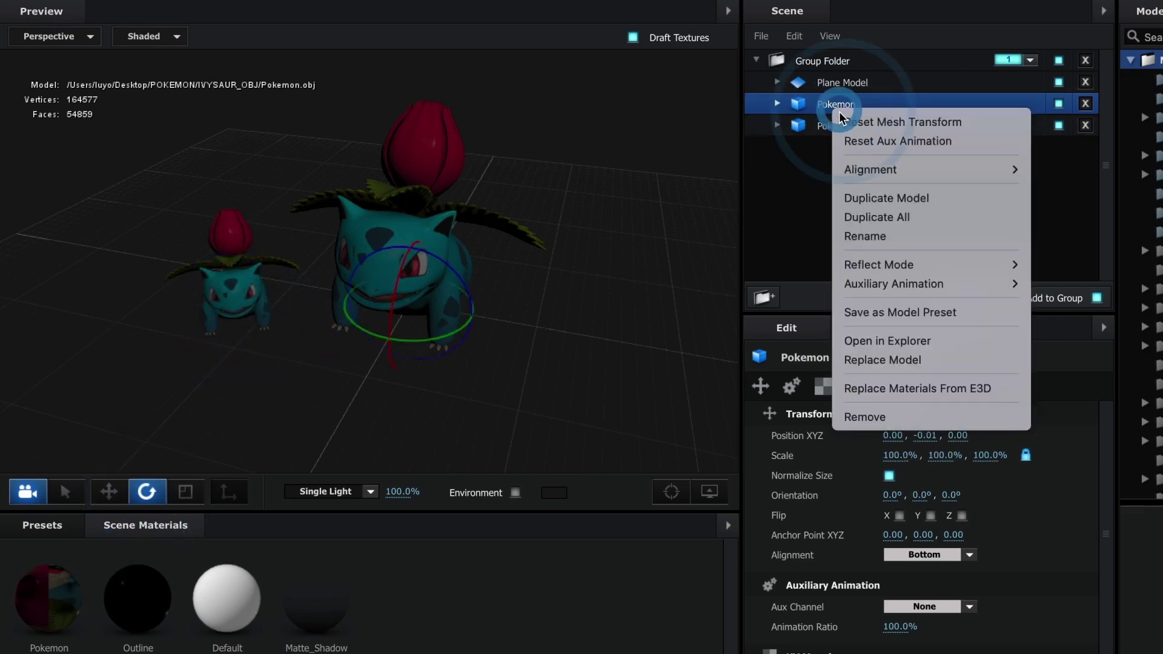
click(879, 197)
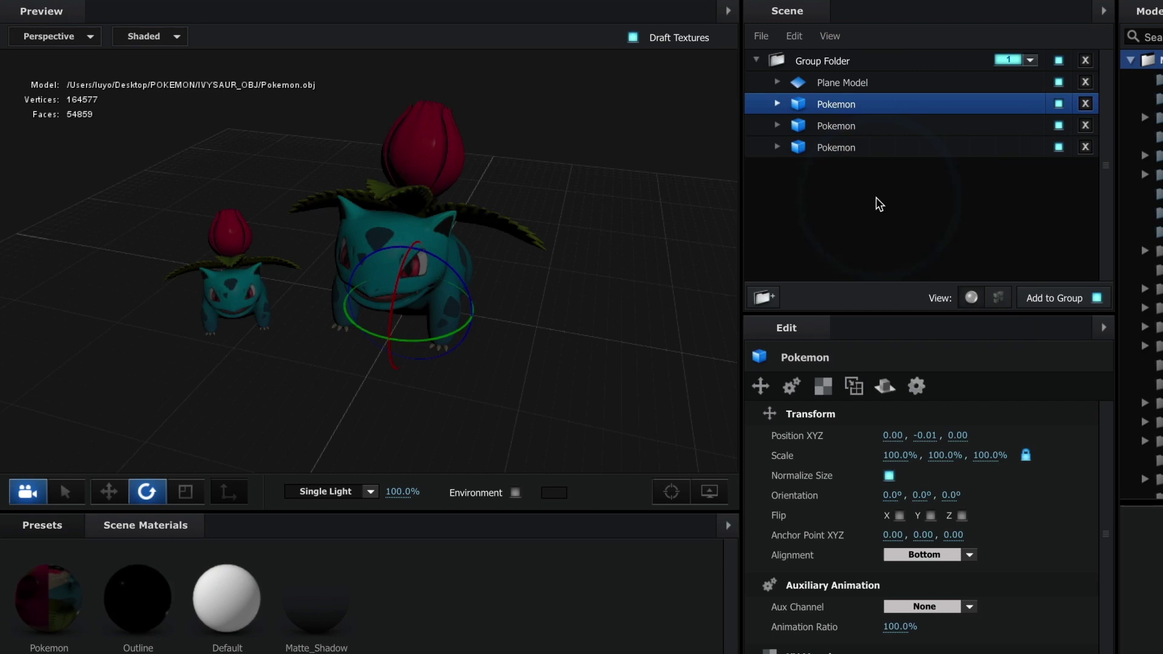
click(836, 148)
click(878, 104)
click(109, 492)
mouse_move(444, 290)
mouse_down()
mouse_move(345, 291)
mouse_move(537, 393)
mouse_move(511, 307)
mouse_move(497, 327)
mouse_up()
- Turn the third Ivysaur sideways to 289.4° and size it to 32.5%
key(e)
mouse_move(466, 376)
mouse_down()
mouse_move(464, 342)
mouse_move(365, 350)
mouse_up()
key(r)
click(156, 493)
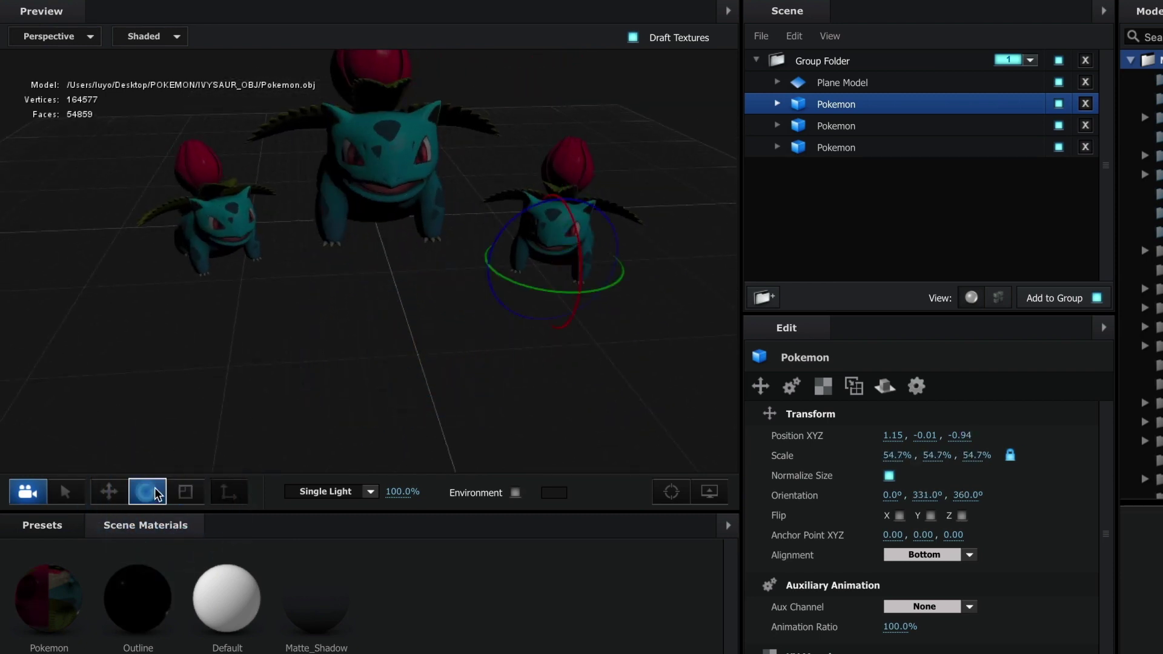
drag(615, 290, 582, 290)
click(108, 491)
mouse_move(628, 257)
mouse_down()
mouse_move(519, 259)
mouse_move(496, 304)
mouse_move(450, 308)
mouse_up()
key(r)
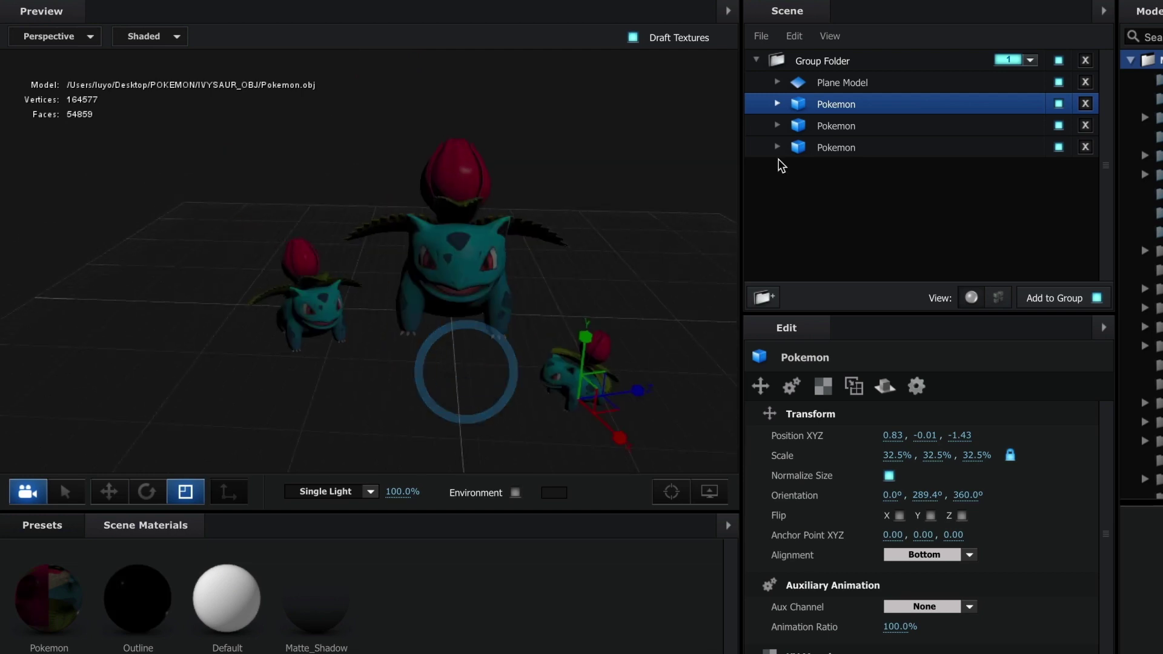
click(823, 126)
- Duplicate the large Ivysaur and move the fourth copy left and back in depth
right_click(838, 125)
click(873, 208)
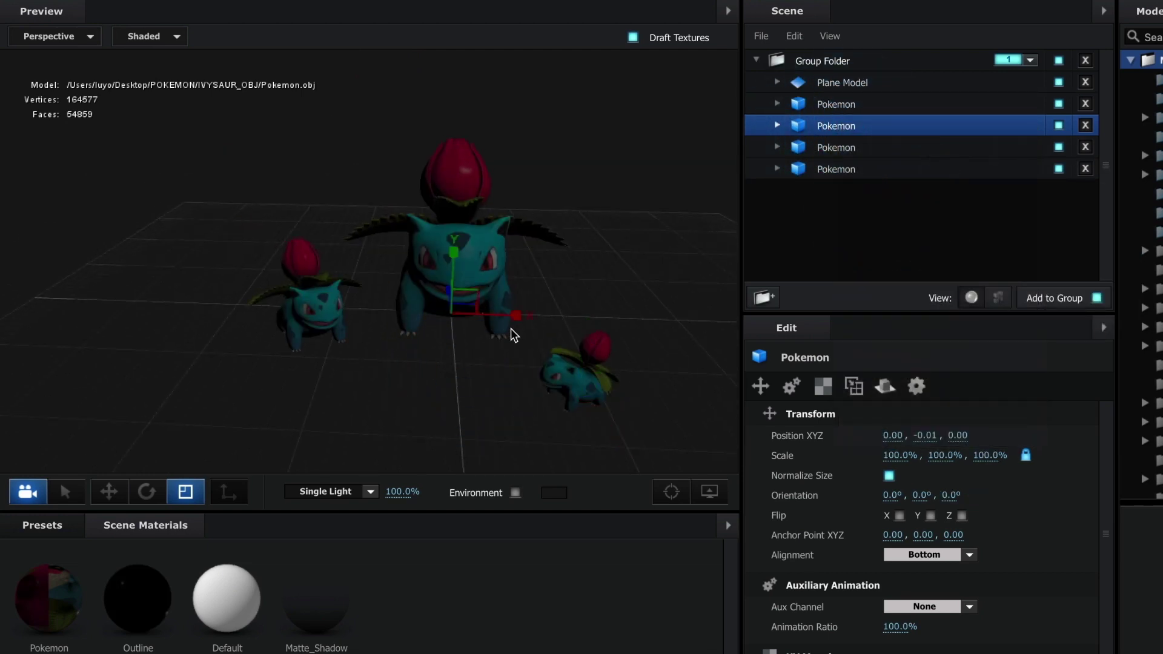
key(w)
mouse_move(516, 315)
mouse_down()
mouse_move(169, 333)
mouse_move(303, 381)
mouse_up()
key(e)
key(w)
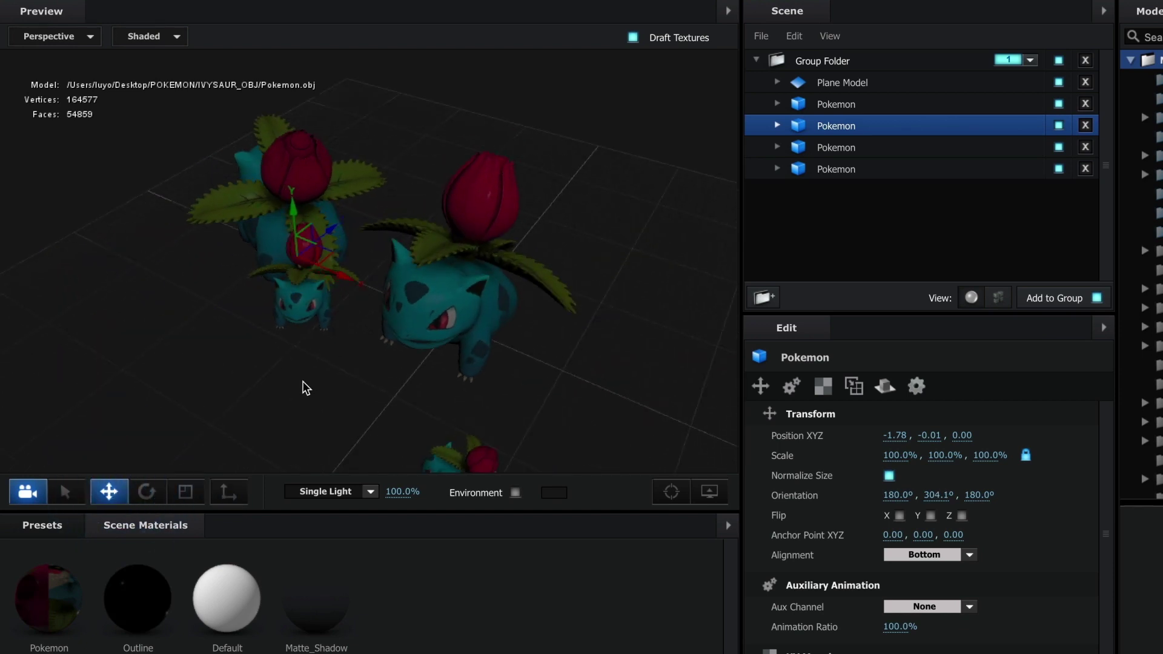
drag(336, 218, 482, 145)
mouse_move(471, 278)
mouse_down()
mouse_move(495, 260)
mouse_move(580, 377)
mouse_up()
- Nudge the smallest Ivysaur forward and the half-size one slightly right
click(816, 167)
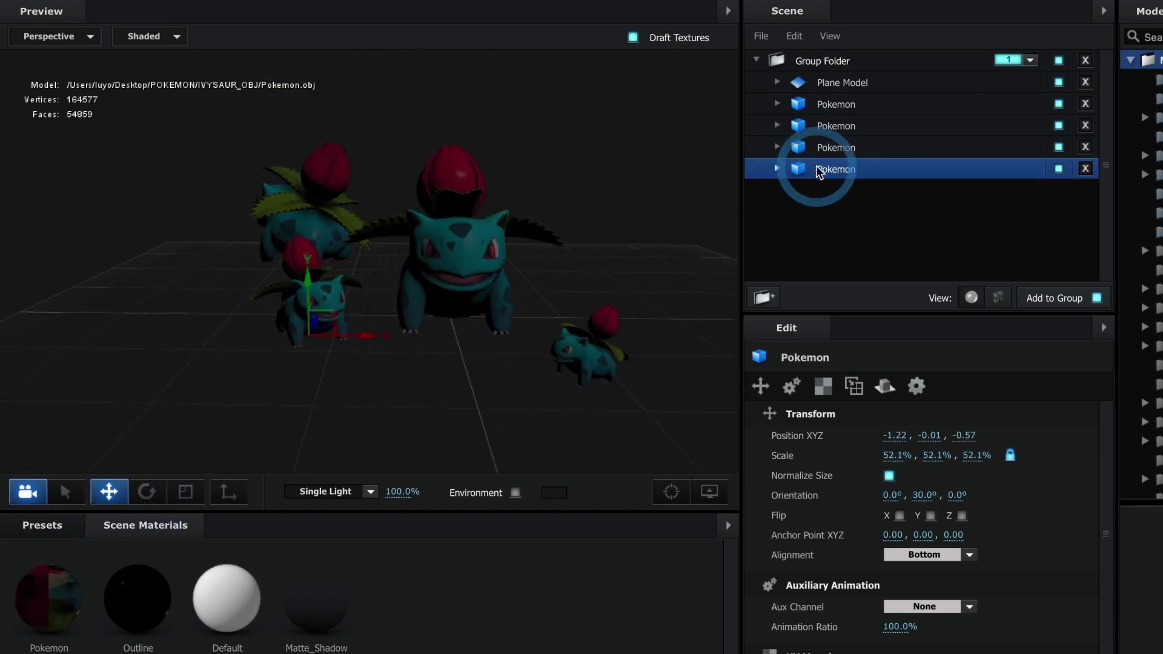
click(836, 147)
click(836, 126)
click(836, 104)
drag(566, 363, 549, 321)
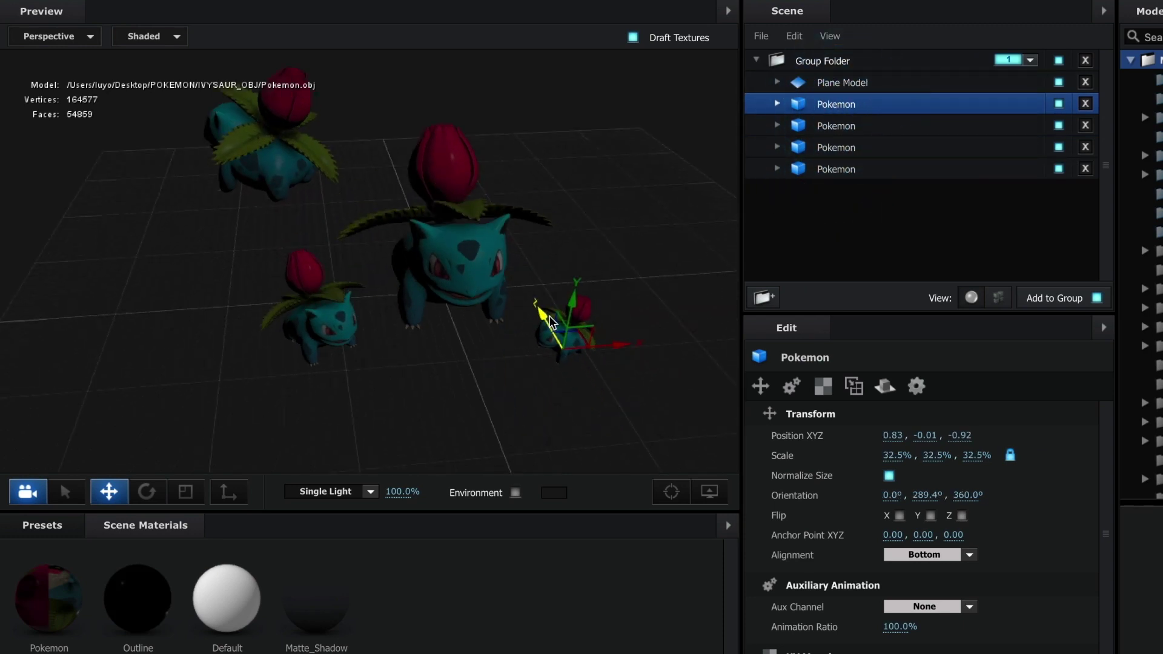
click(363, 332)
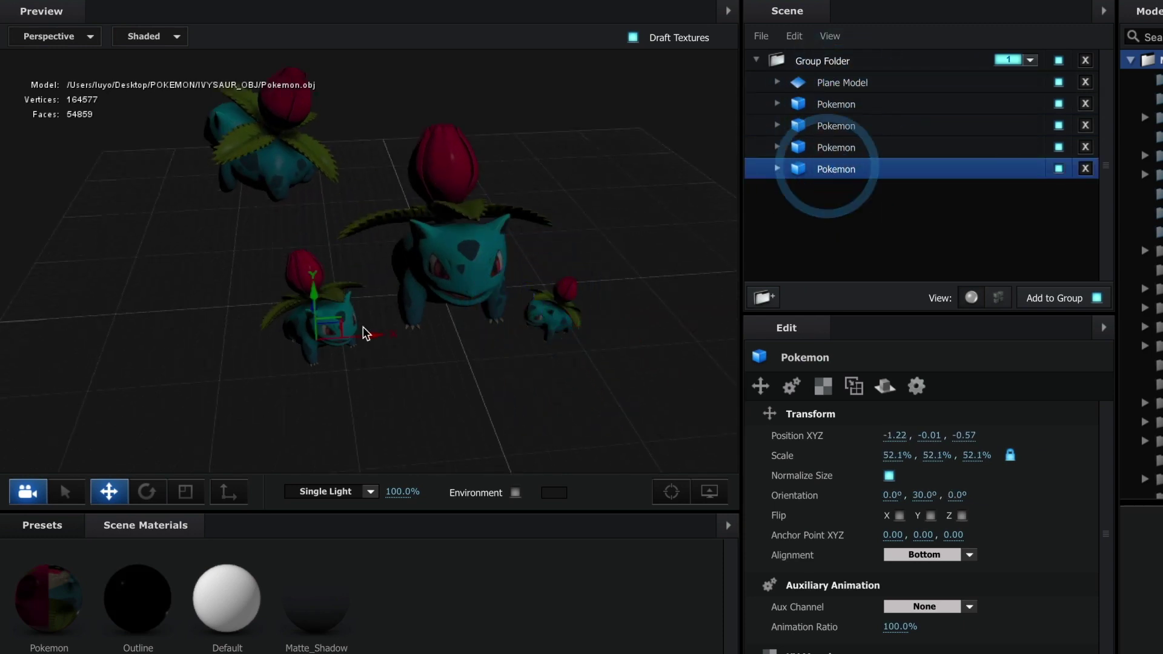
mouse_move(366, 334)
mouse_down()
mouse_move(402, 332)
mouse_move(439, 307)
mouse_up()
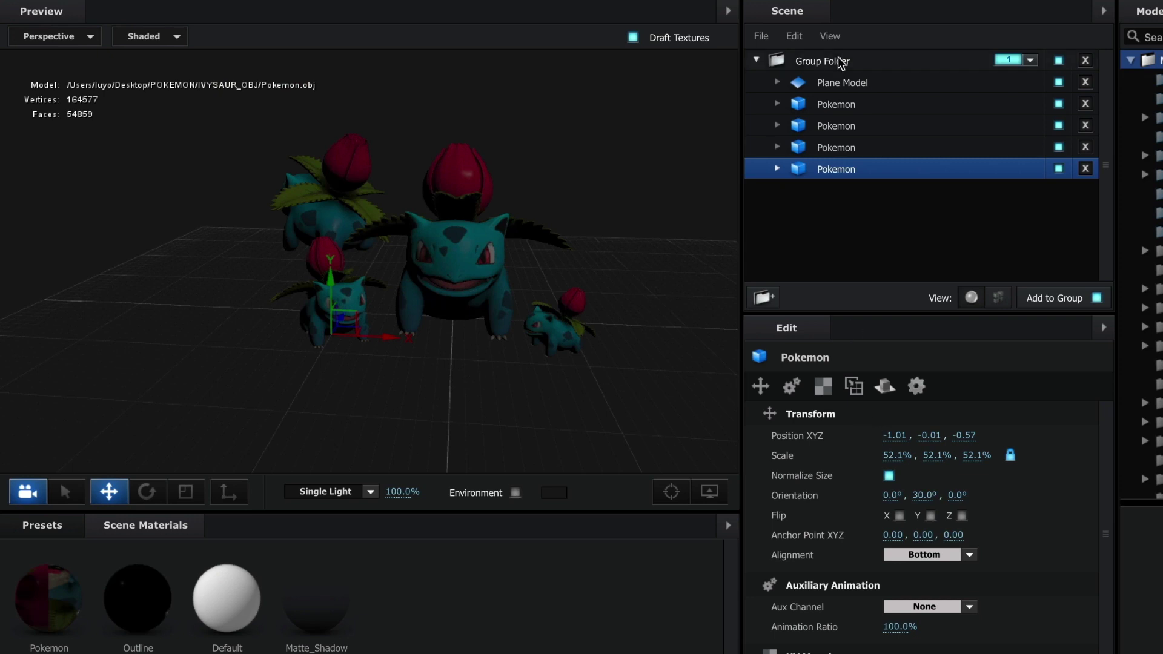
- Scale the fourth Ivysaur down to 37.2%, turned 304.1° at front centre
click(837, 124)
drag(605, 339, 531, 358)
click(185, 491)
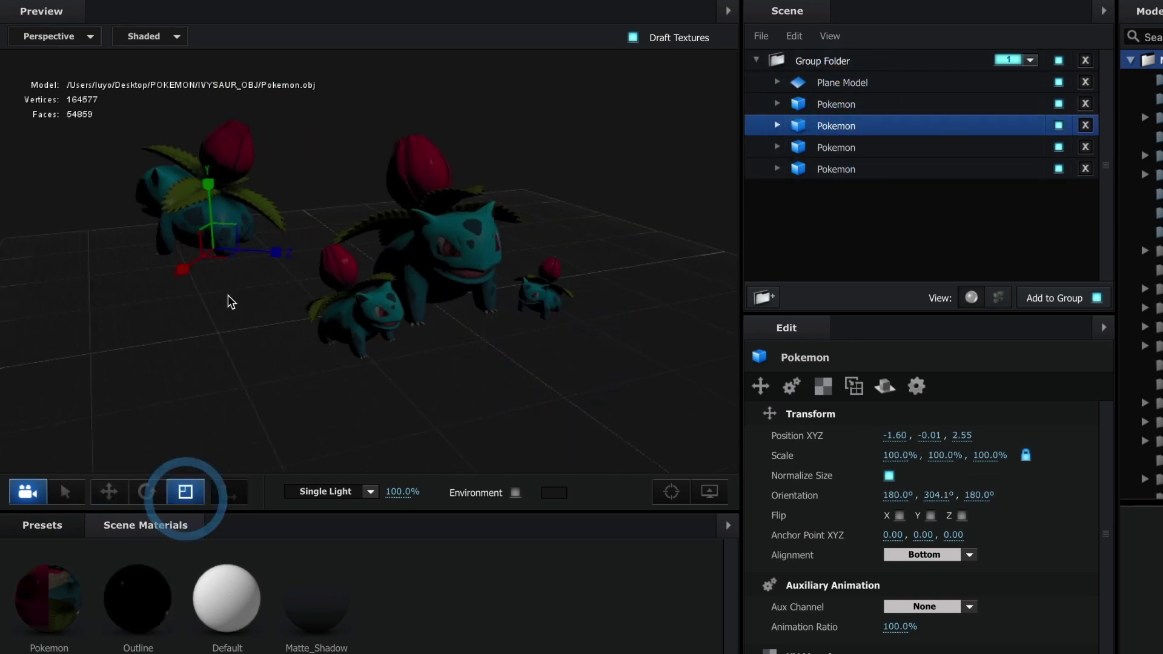
mouse_move(216, 248)
mouse_down()
mouse_move(193, 267)
mouse_move(472, 371)
mouse_move(415, 291)
mouse_move(422, 355)
mouse_move(388, 360)
mouse_move(353, 393)
mouse_move(316, 381)
mouse_up()
click(108, 491)
click(185, 492)
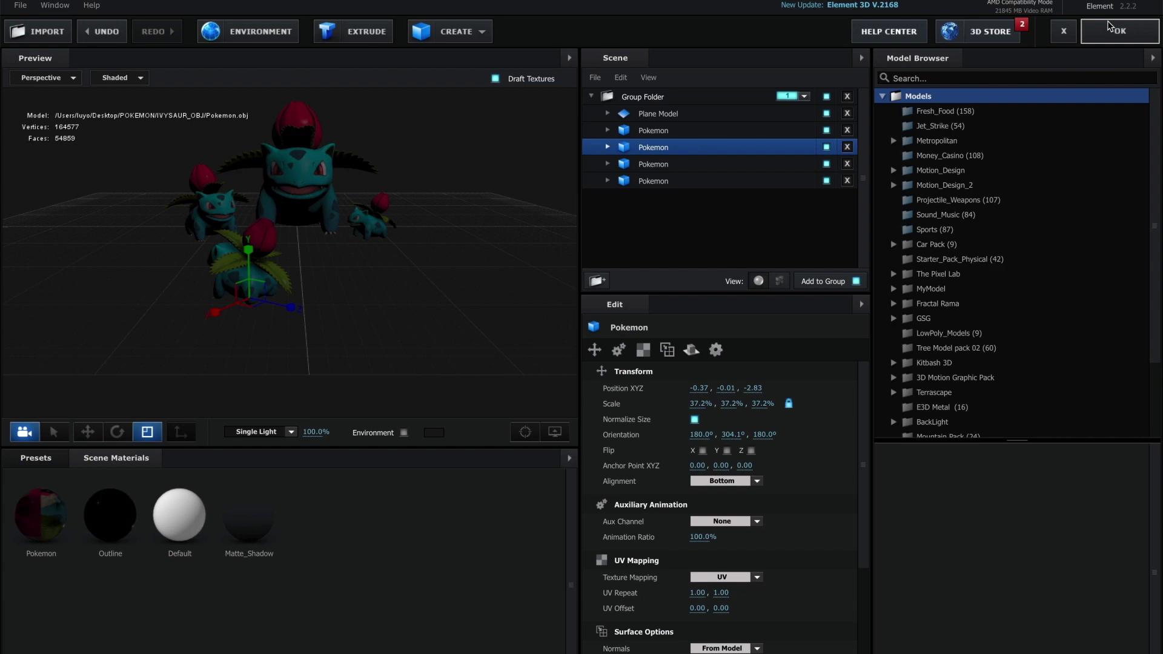
- Close Scene Setup with OK and play the four-Ivysaur courtyard composition
click(1110, 28)
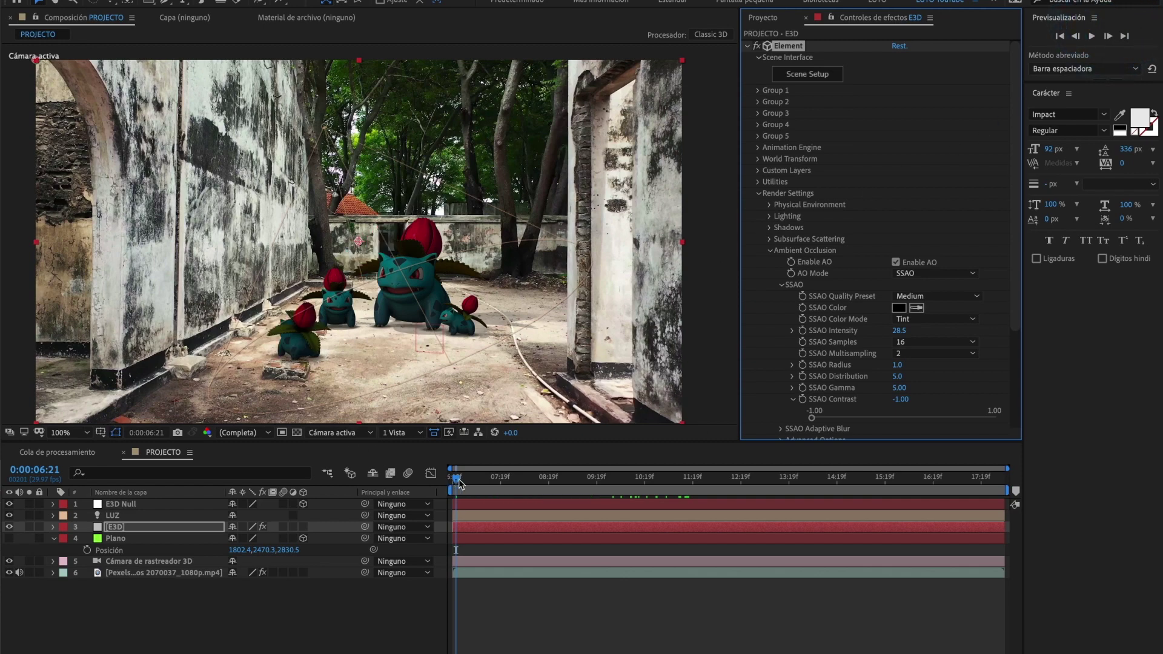
key(space)
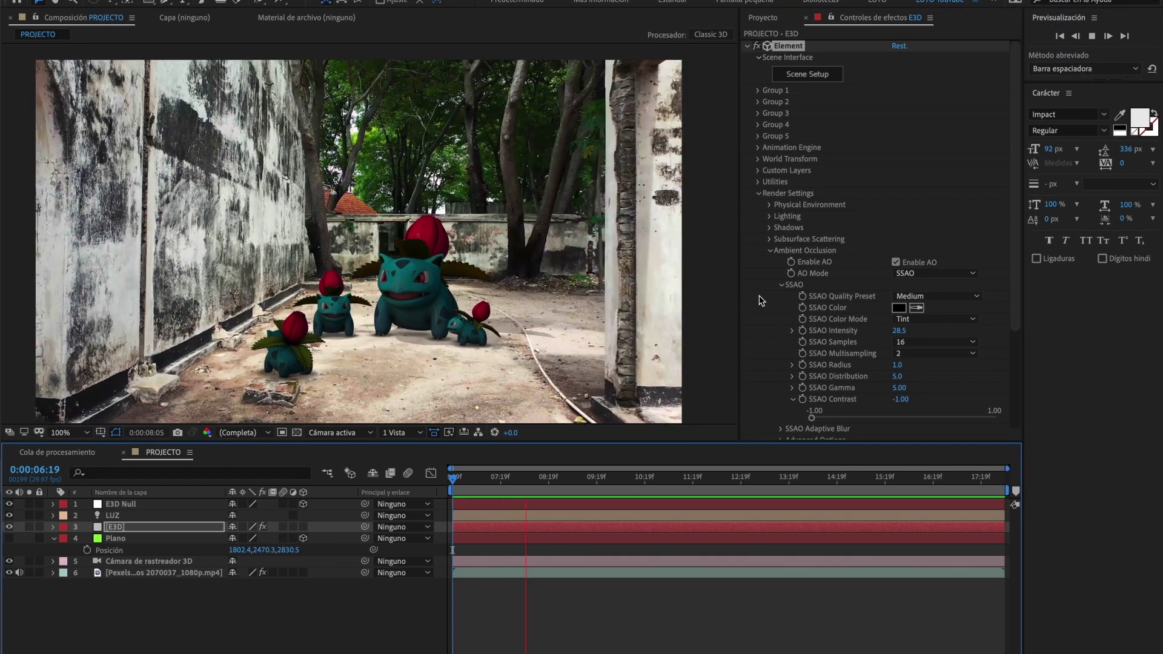